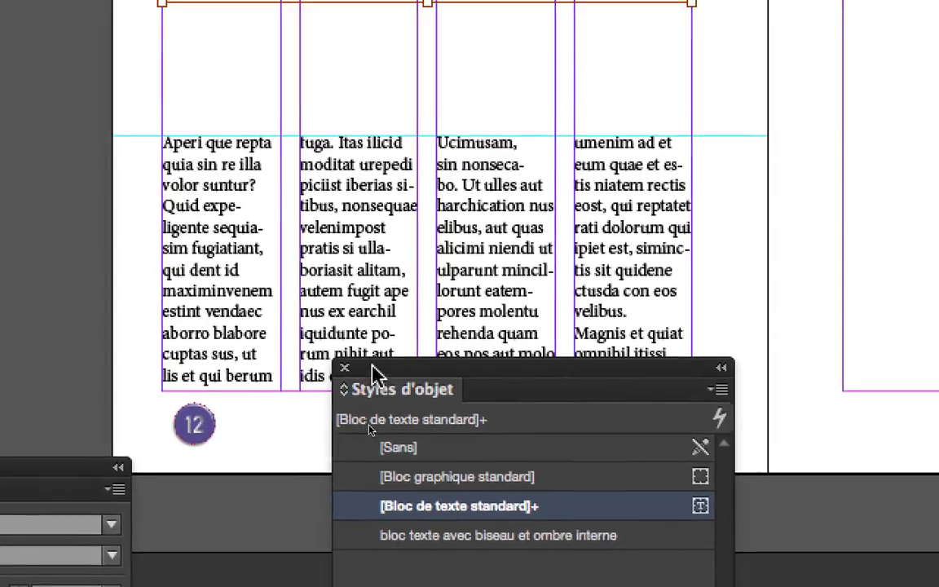
Set the upper four-column text frame on page 12 to 3 columns in its text frame options.
left_click_drag(367, 380, 547, 461)
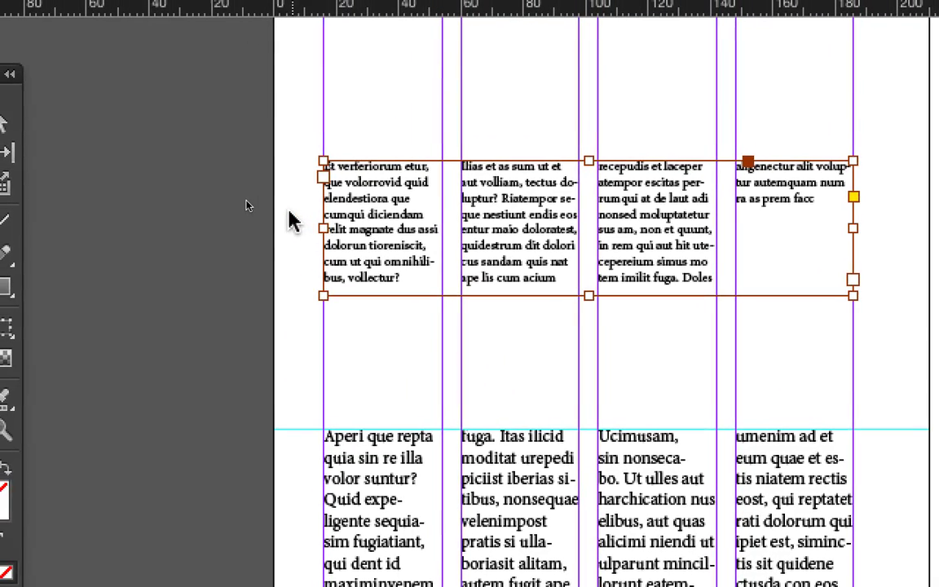
left_click(157, 106)
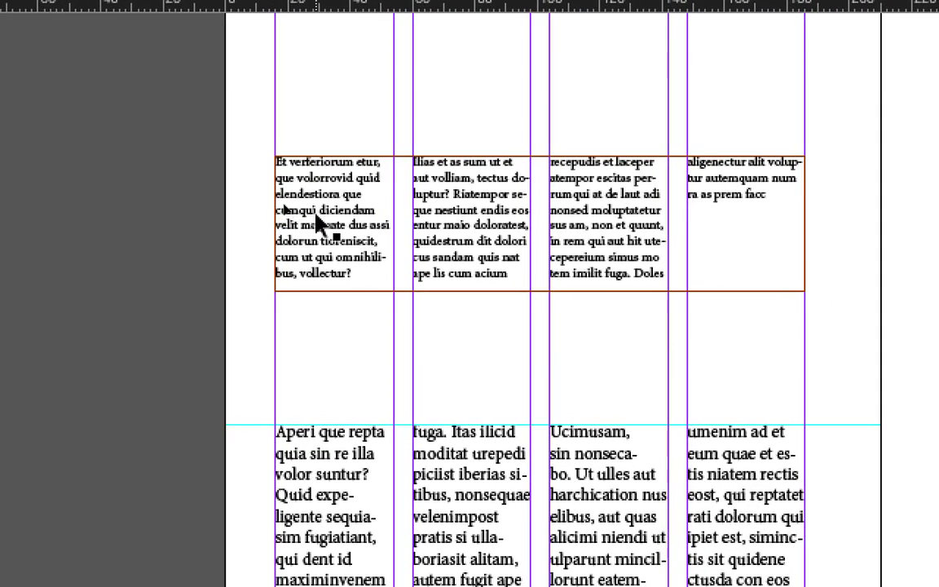
left_click(316, 223)
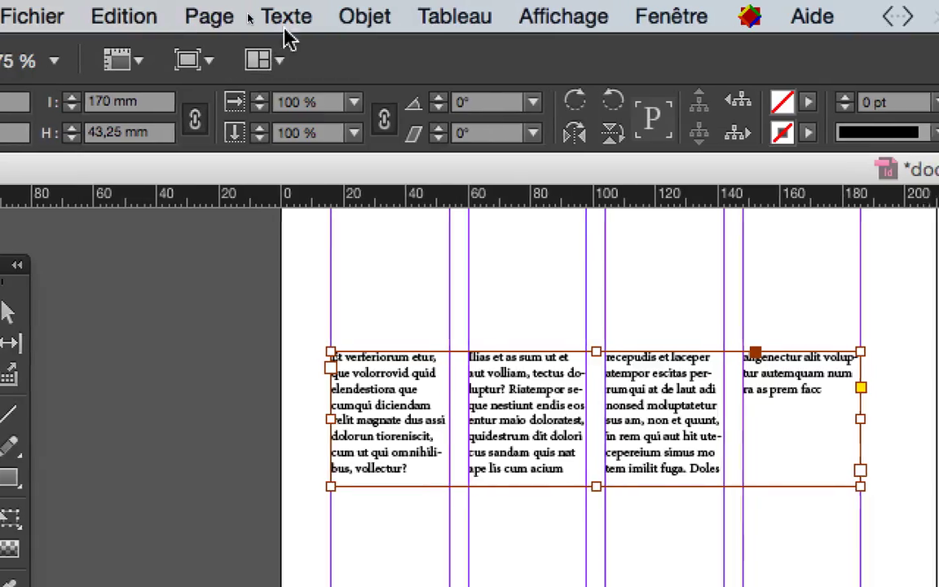
left_click(294, 17)
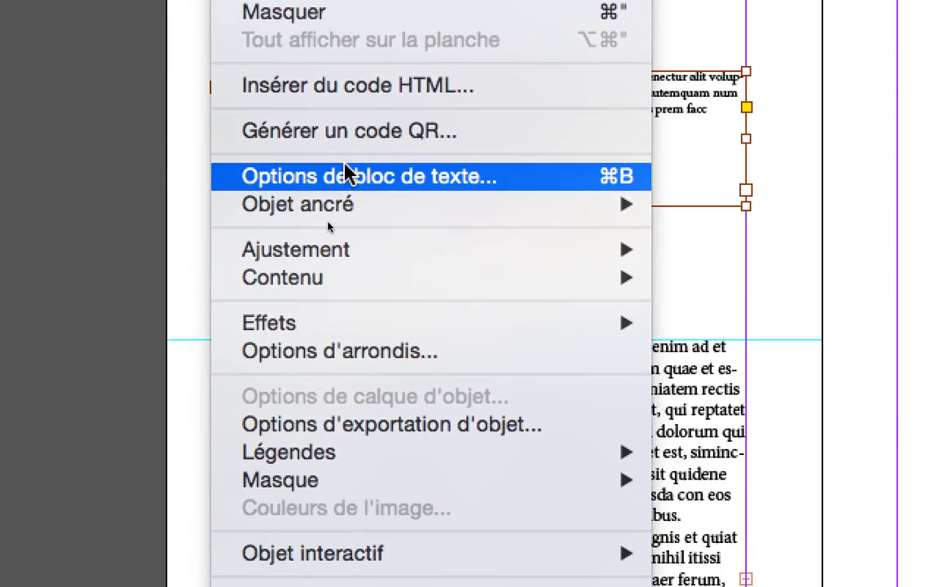
left_click(380, 369)
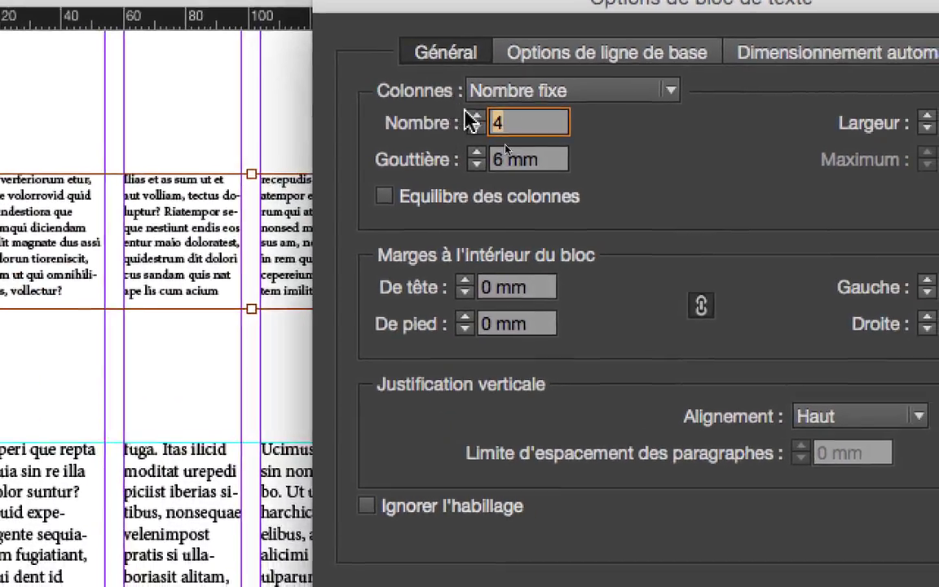
left_click(476, 129)
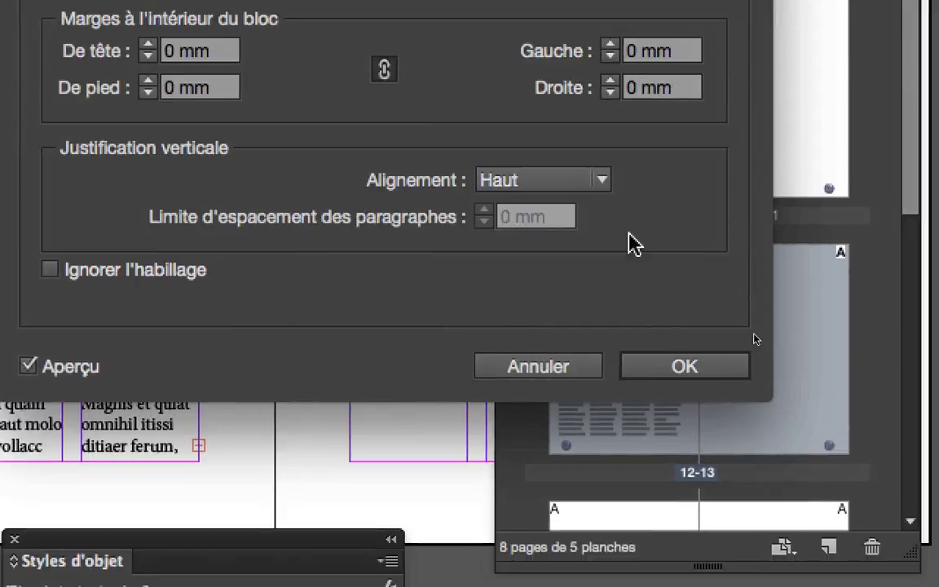
left_click(725, 369)
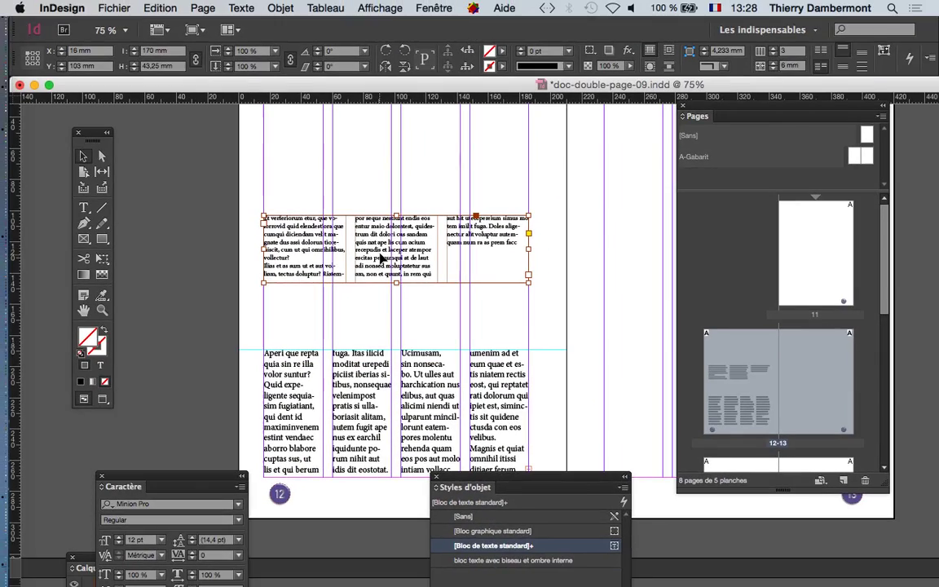
Save the document as a new version named doc-double-page-10.indd in the InDesign jour 1 folder.
left_click_drag(487, 482, 669, 519)
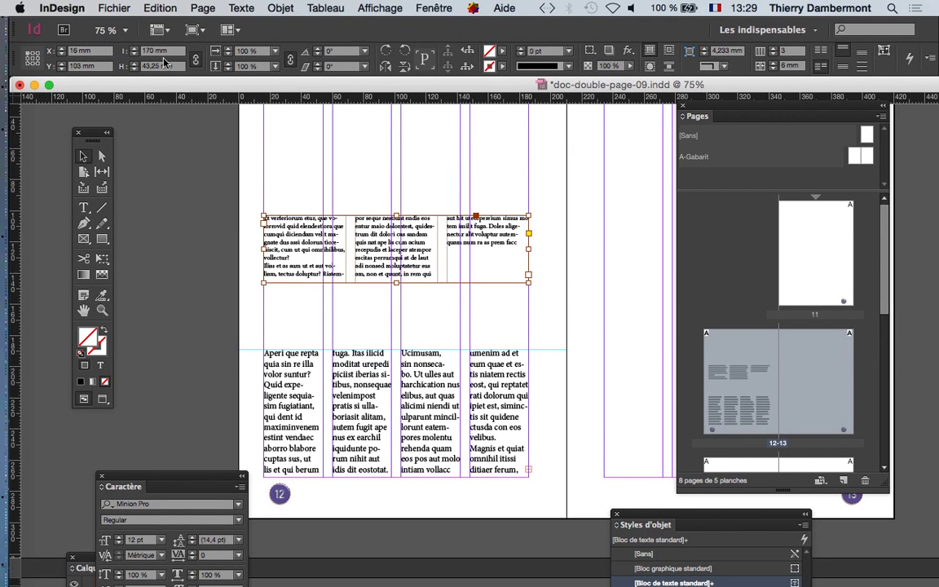
left_click(114, 8)
left_click(221, 146)
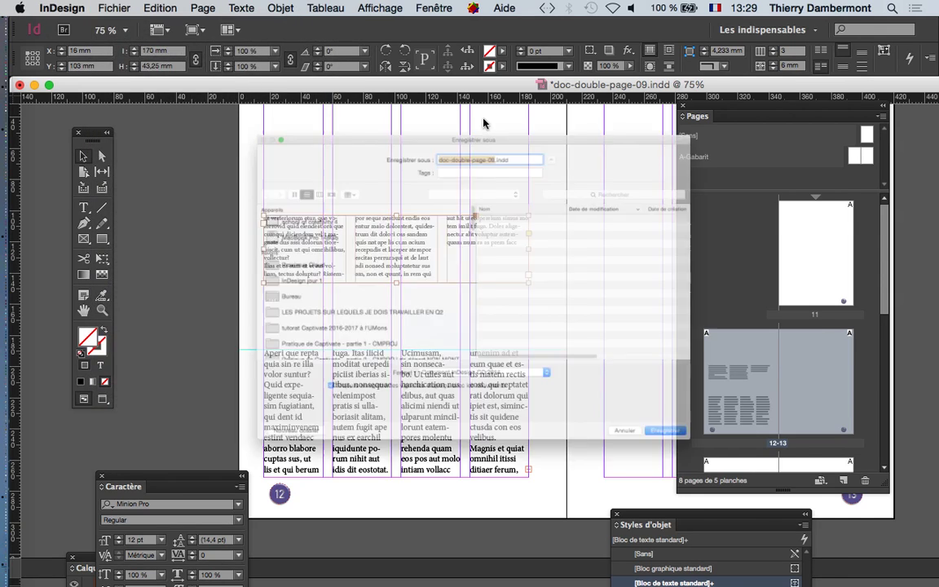
left_click(506, 76)
key("BackSpace")
key("BackSpace")
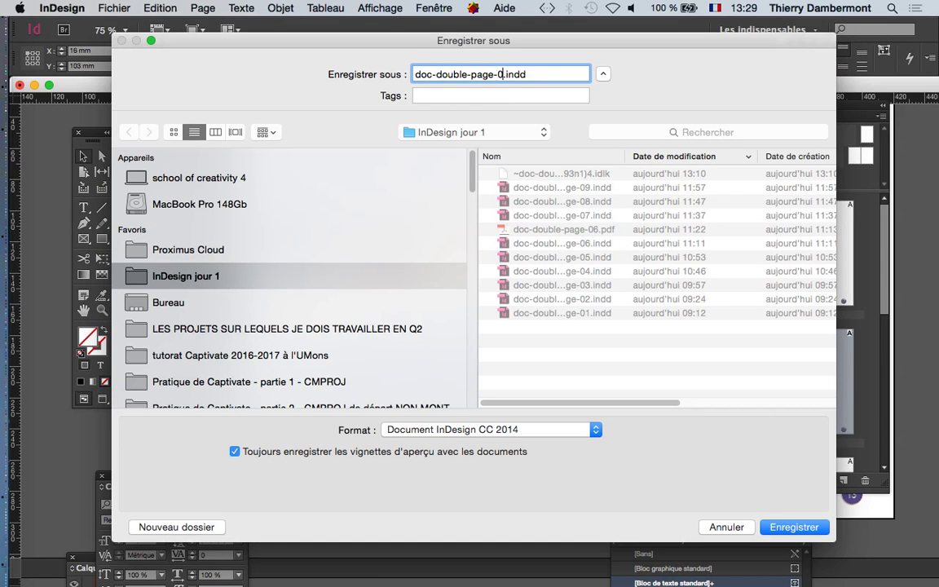
type("10")
key("Return")
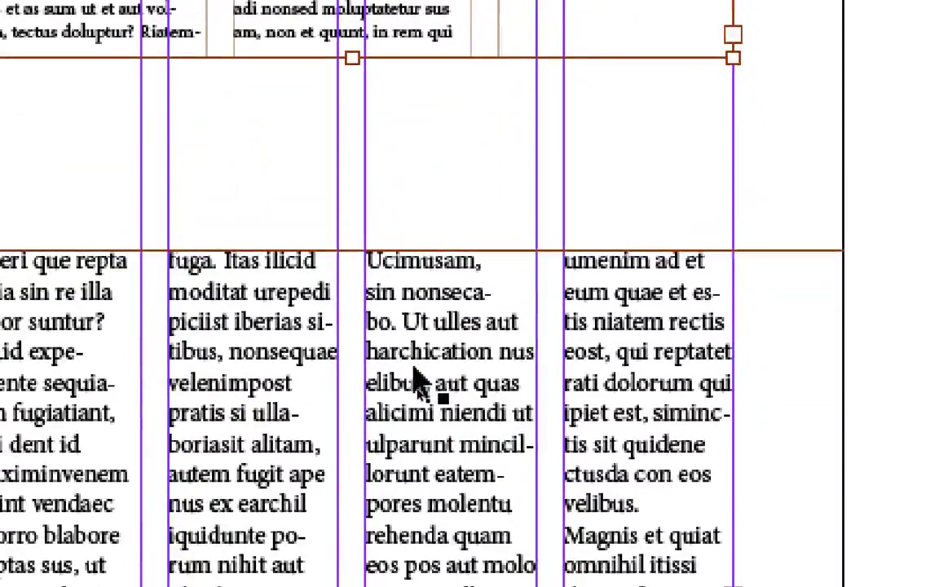
Delete the two middle threaded text frames from the lower row on page 12, keeping the first and last frames.
left_click(414, 375)
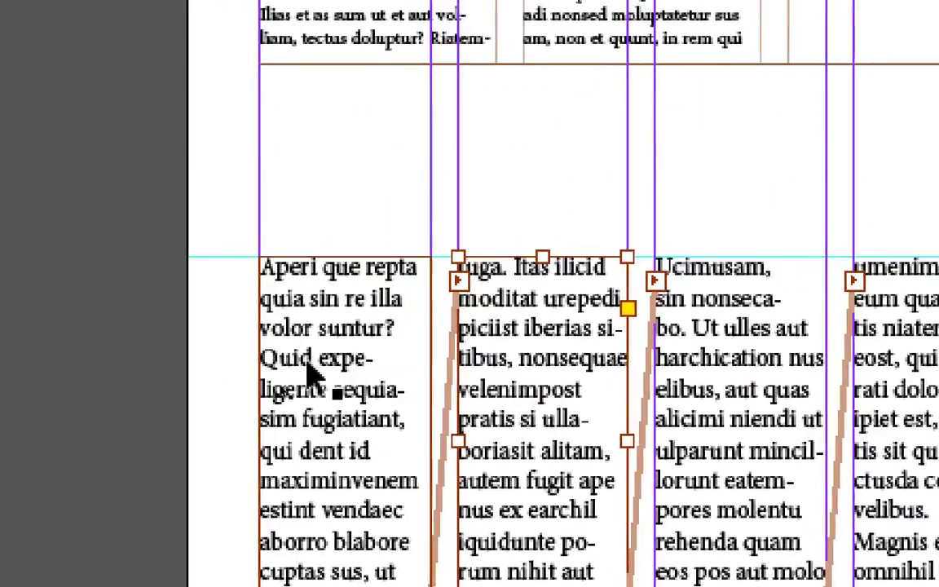
left_click(160, 380)
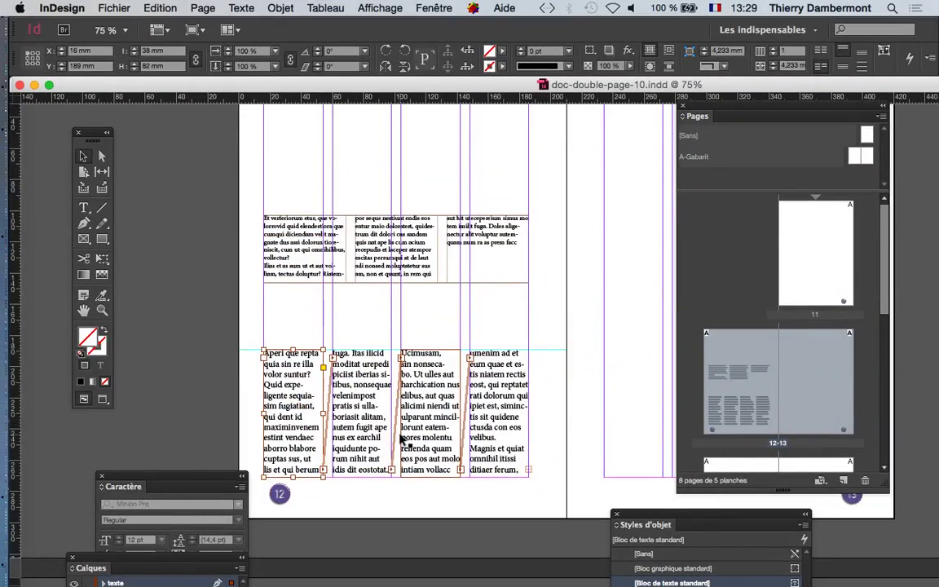
scroll(400, 359, "down", 5)
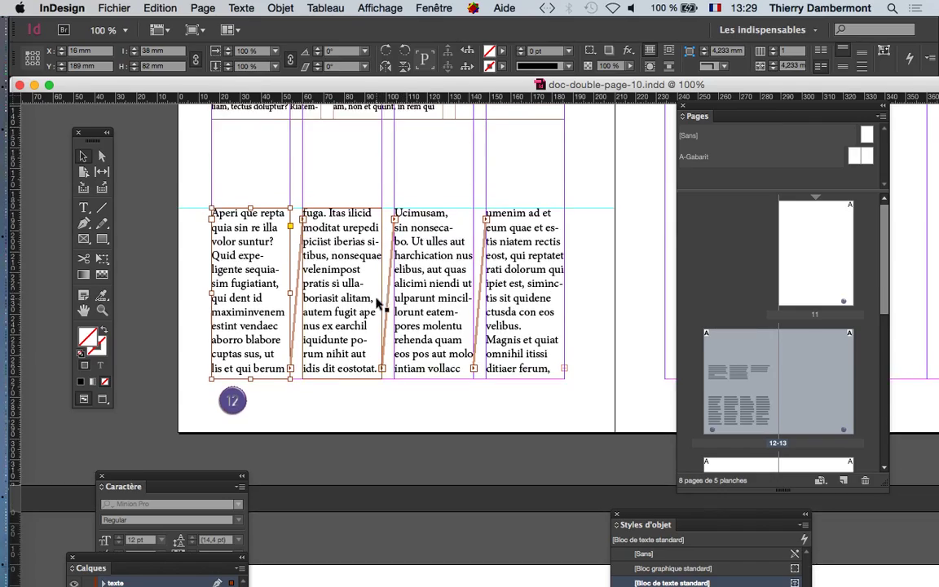
key("super+equal")
left_click(379, 411)
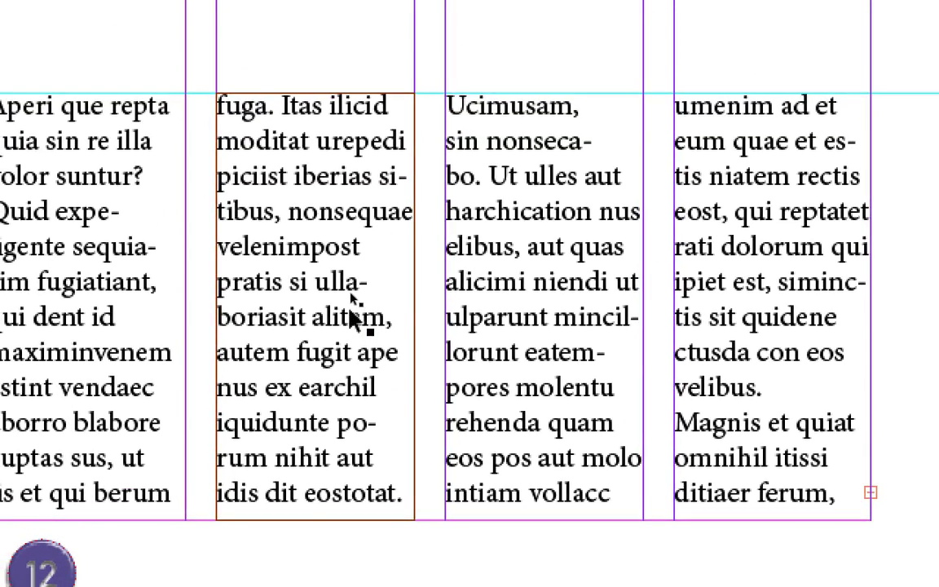
left_click(350, 295)
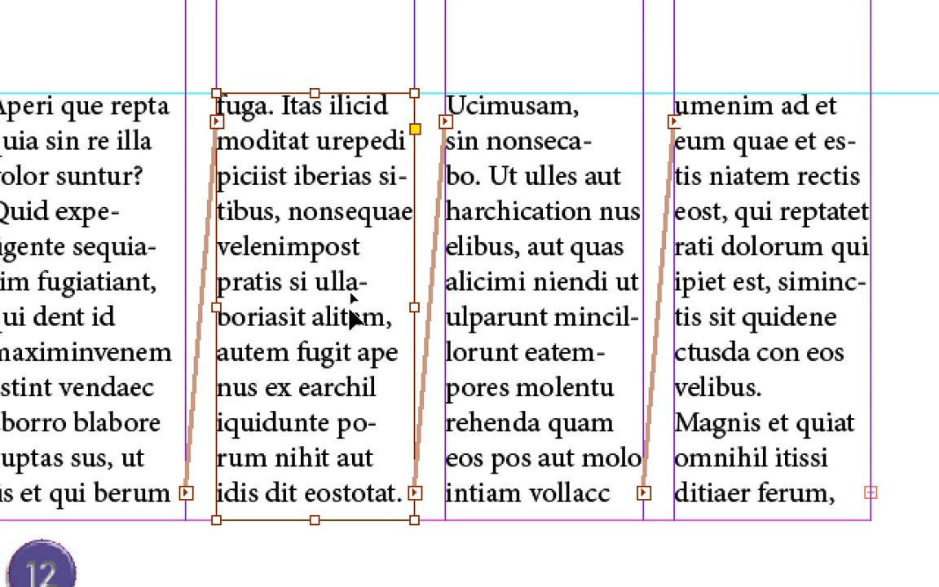
key("Delete")
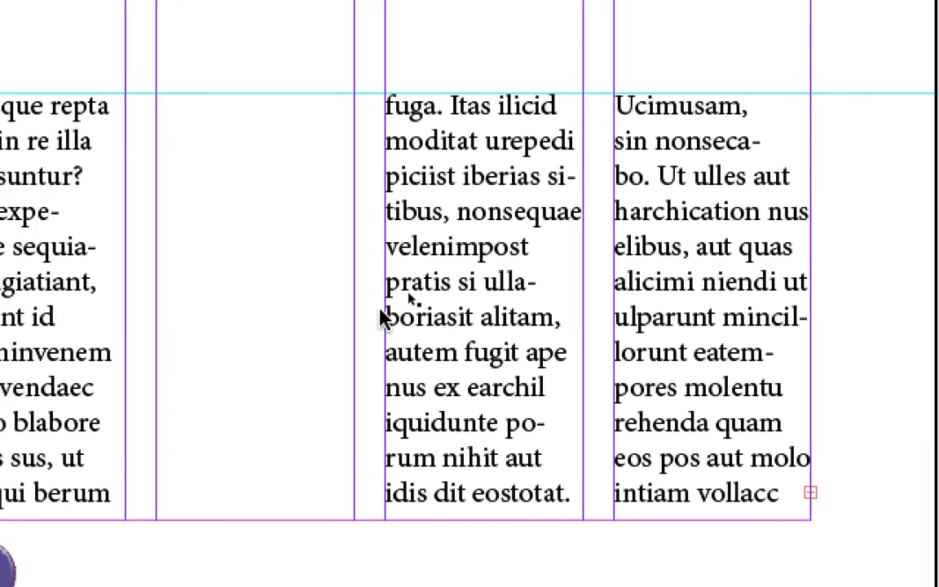
left_click(512, 303)
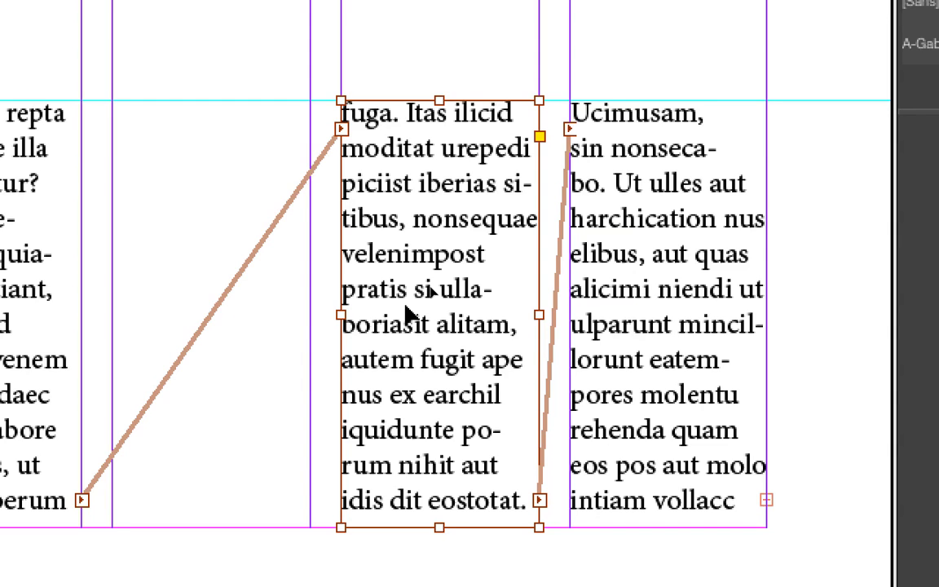
key("Delete")
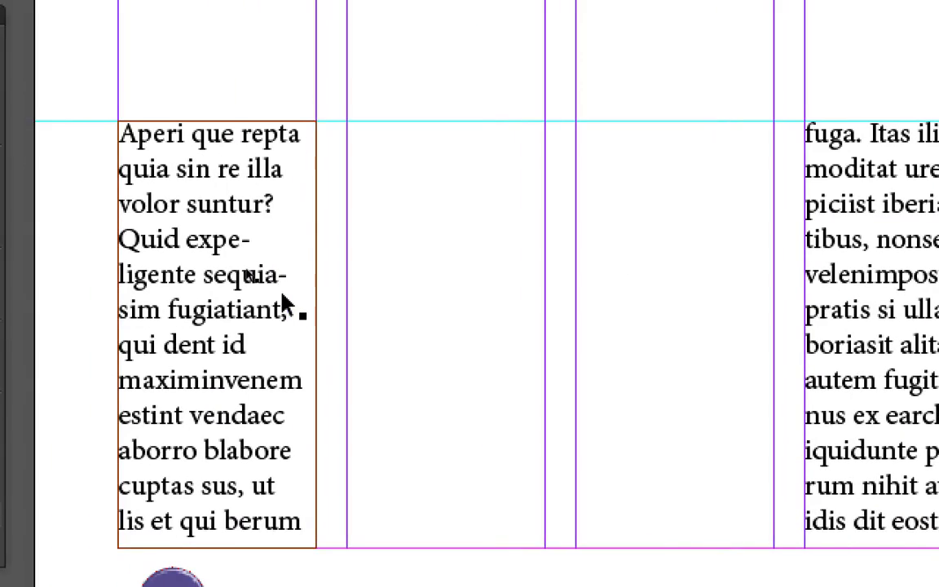
left_click(471, 300)
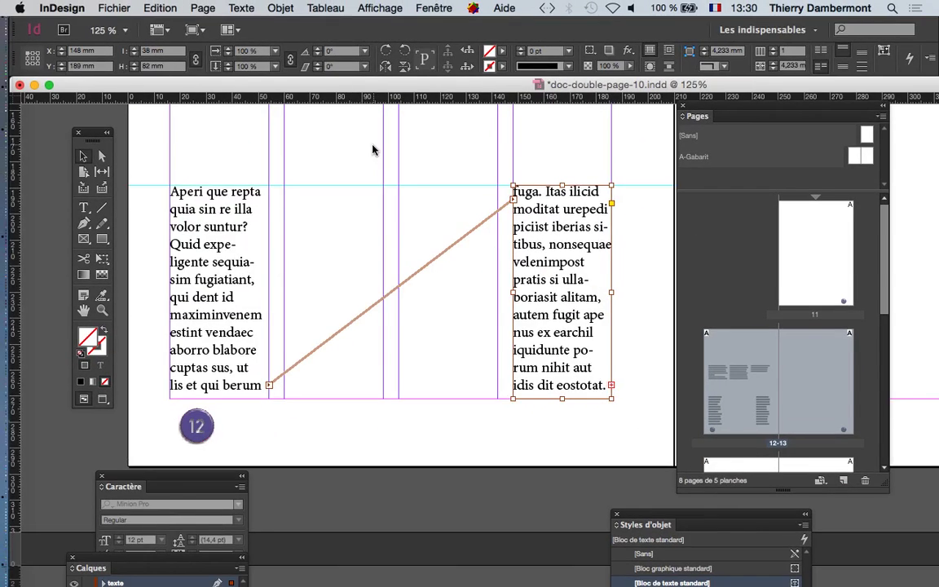
scroll(434, 203, "up", 5)
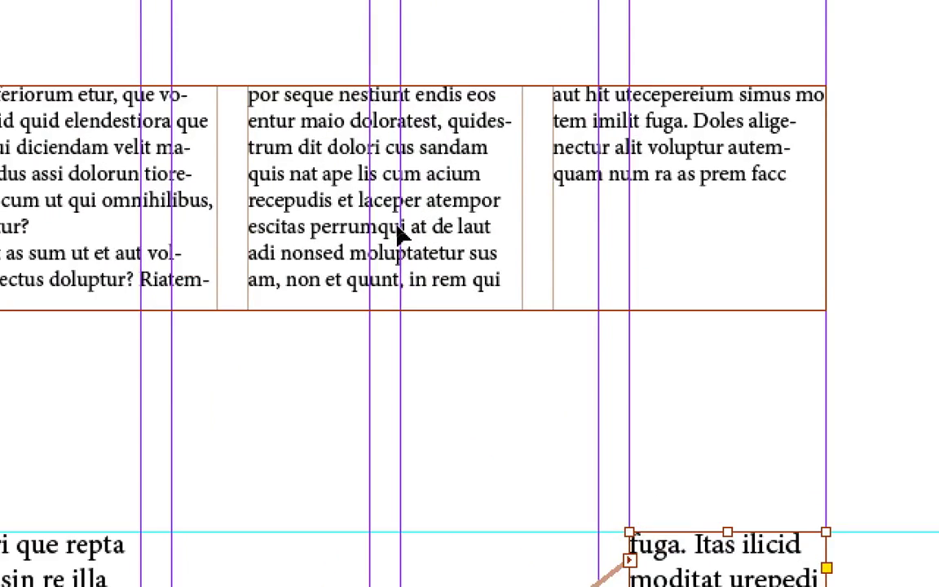
left_click(400, 231)
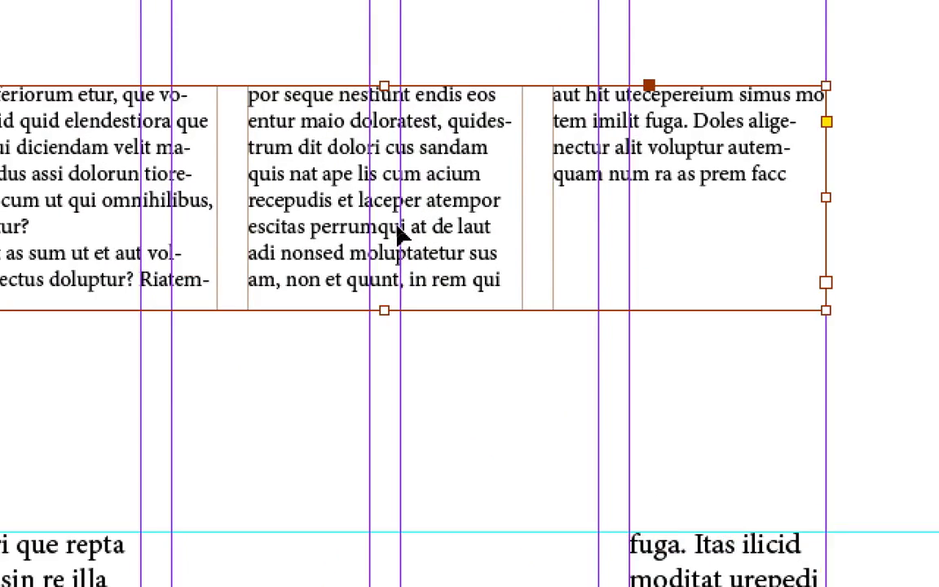
left_click(413, 300)
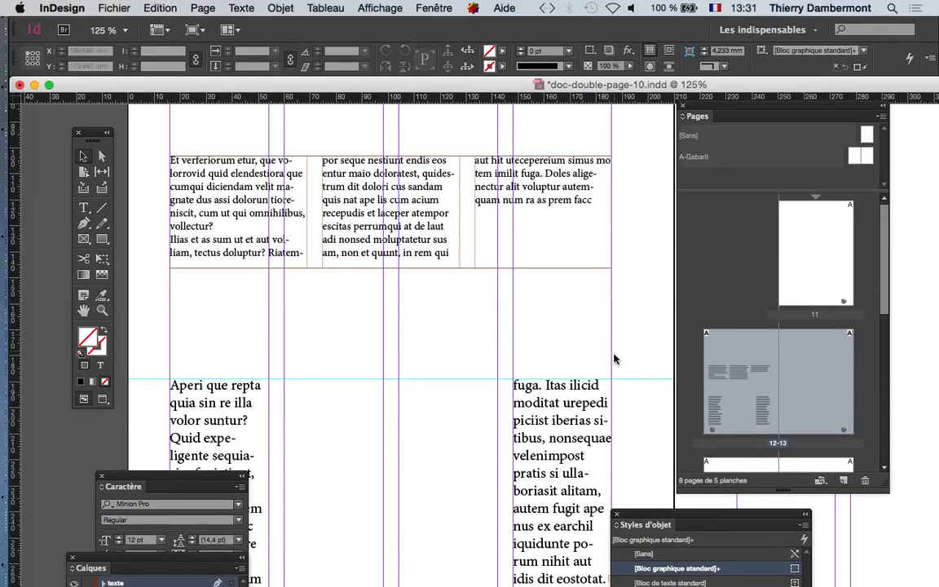
scroll(807, 356, "down", 1)
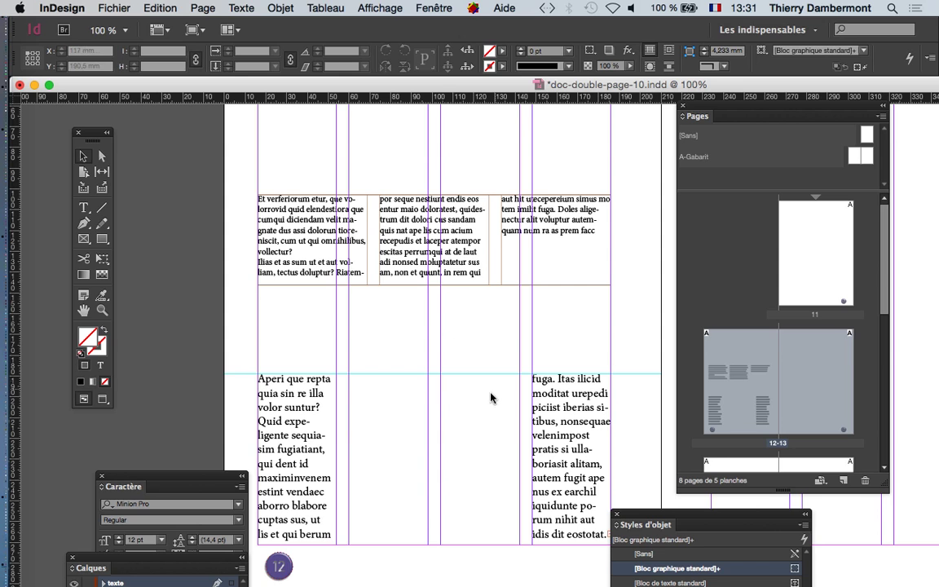
left_click_drag(442, 390, 384, 271)
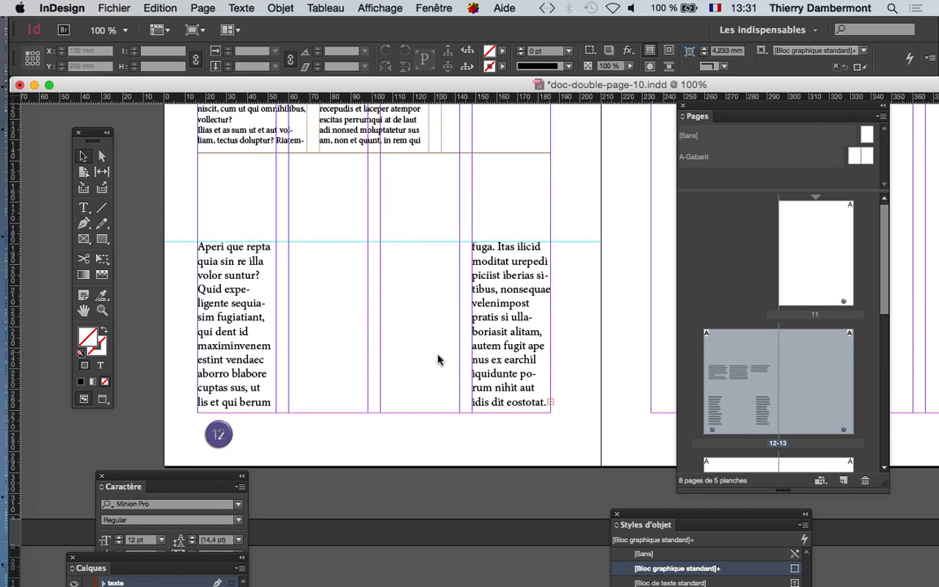
Create a new layer above the texte layer and name it "images flottantes", keeping its colour Vert.
left_click(437, 7)
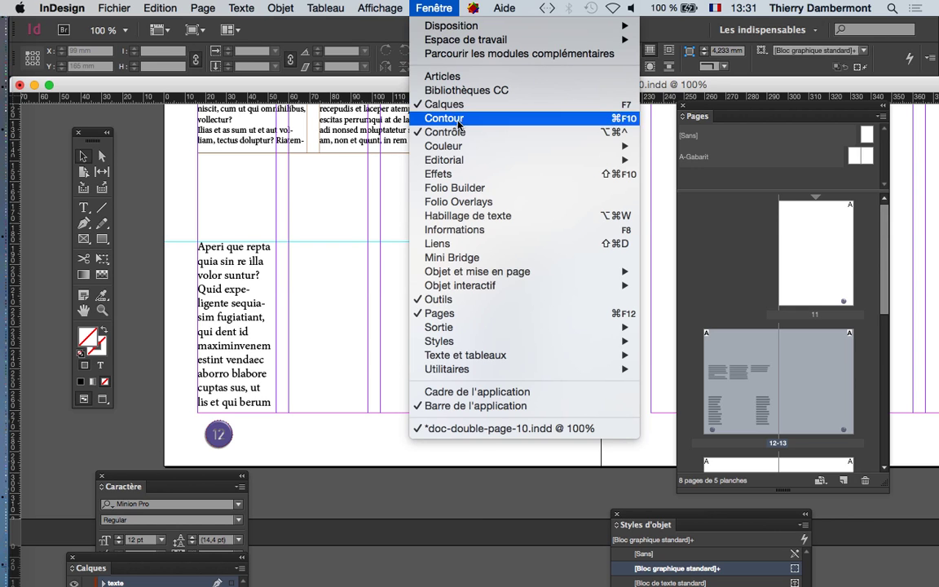
left_click(209, 563)
left_click_drag(210, 563, 605, 148)
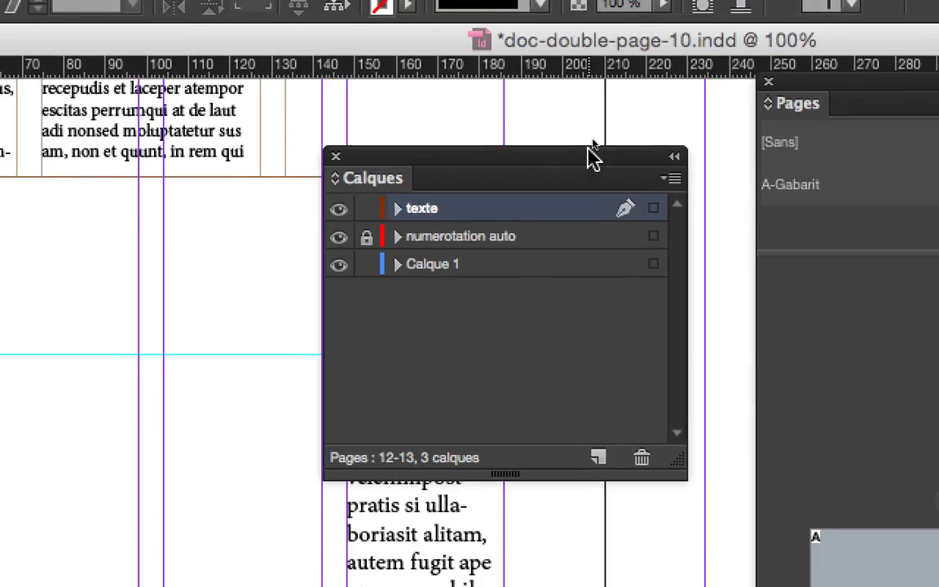
left_click_drag(594, 157, 482, 252)
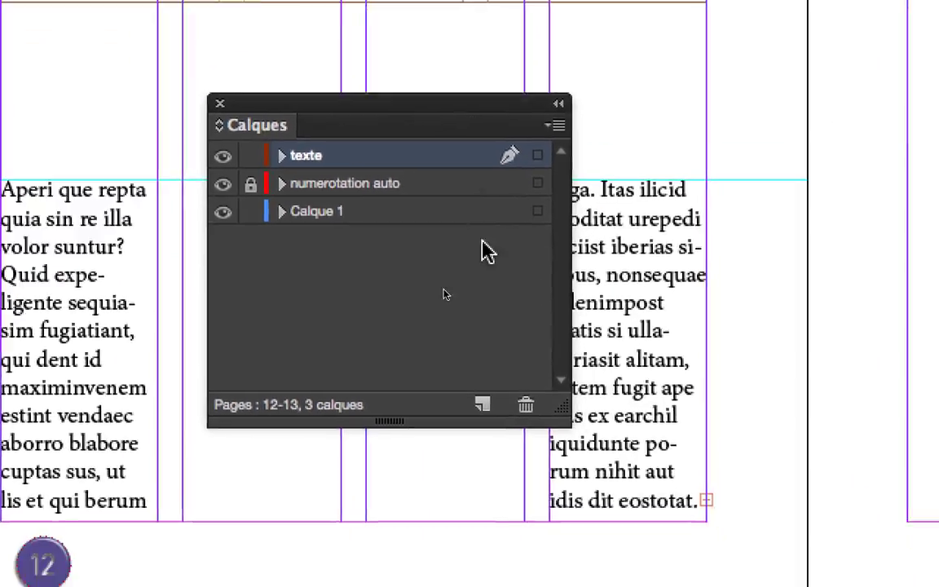
left_click(469, 319)
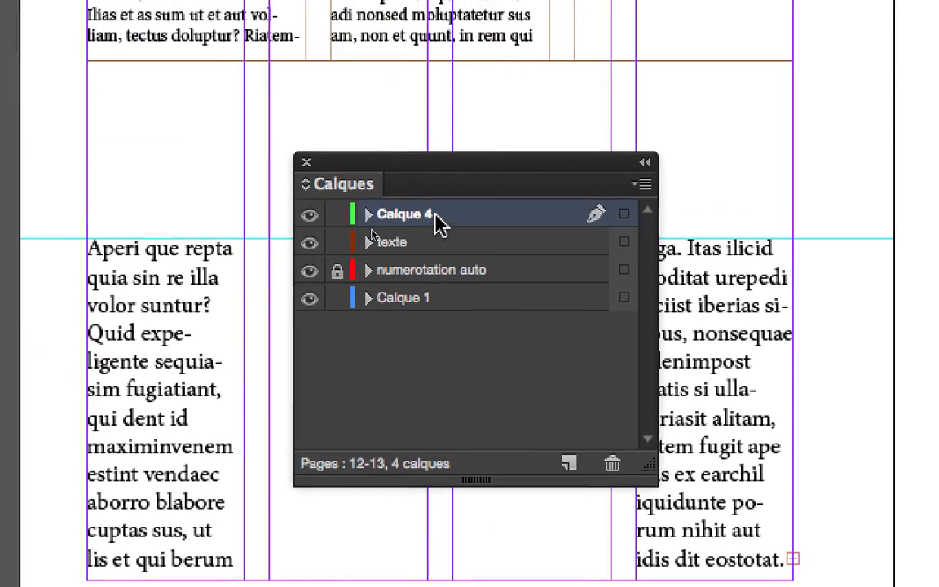
left_click(408, 214)
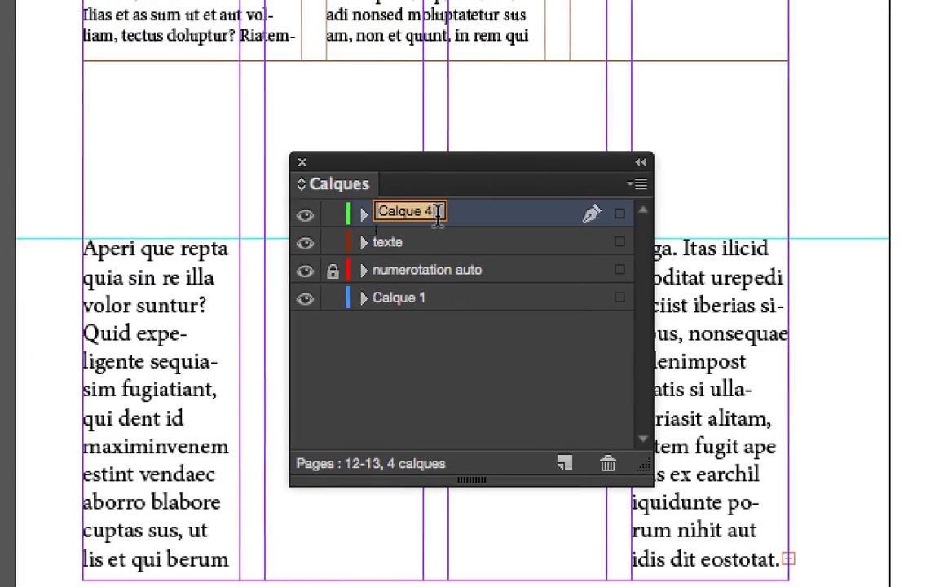
key("Return")
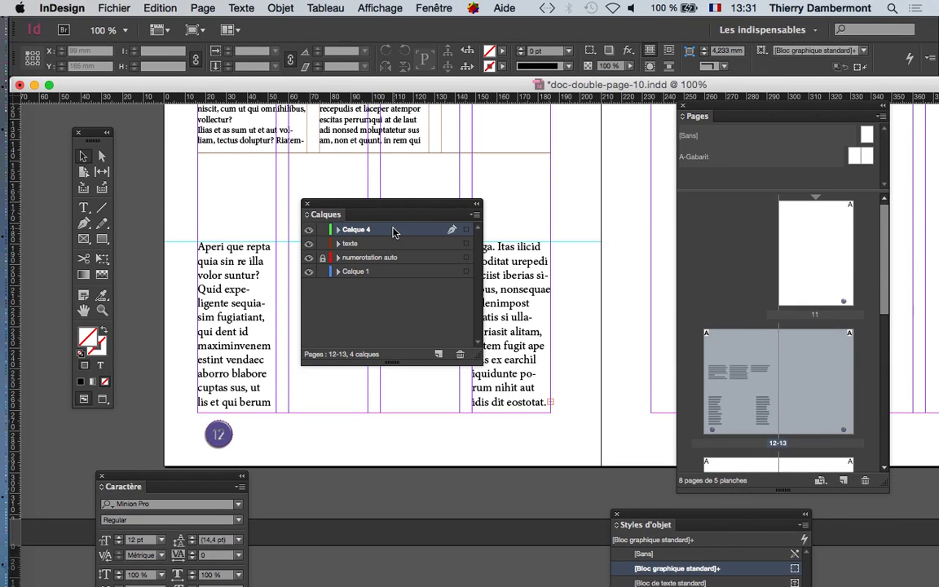
double_click(395, 231)
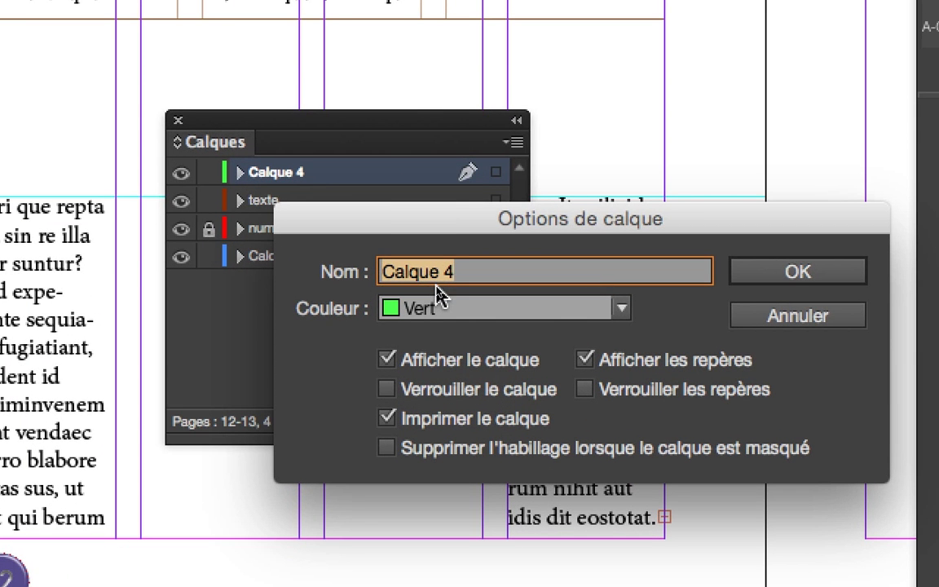
type("images flo")
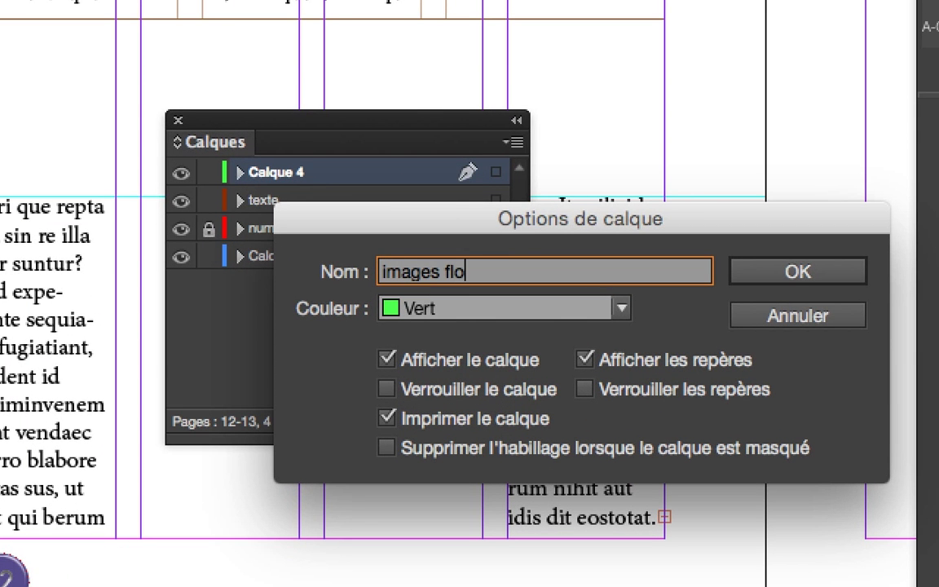
type("tantes")
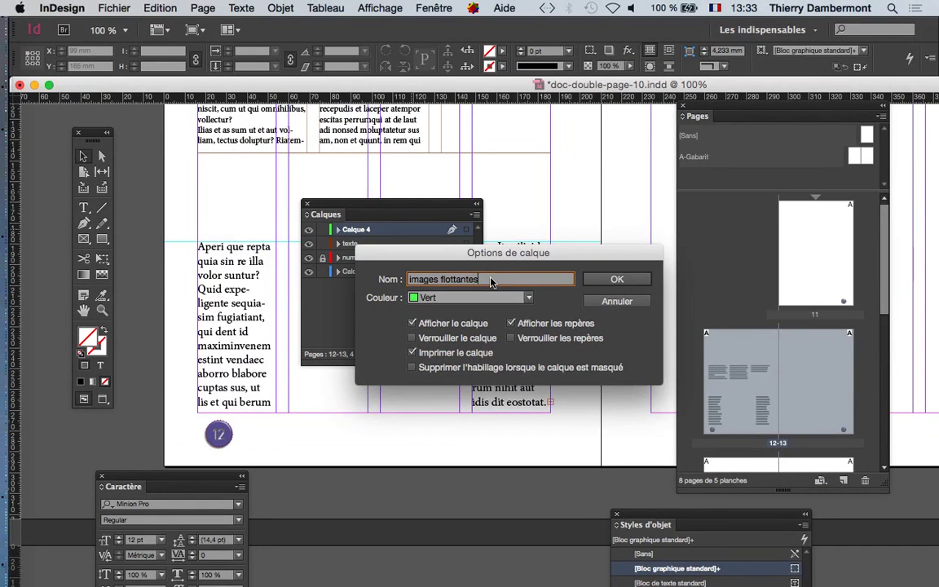
left_click(618, 279)
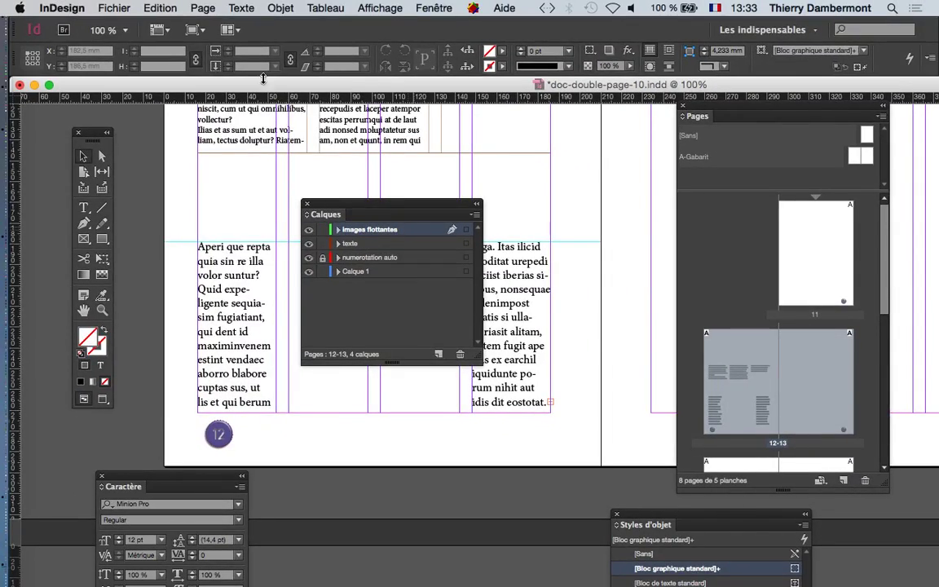
Save the document as a new version named doc-double-page-11.indd in the InDesign jour 1 folder.
left_click(114, 9)
left_click(151, 146)
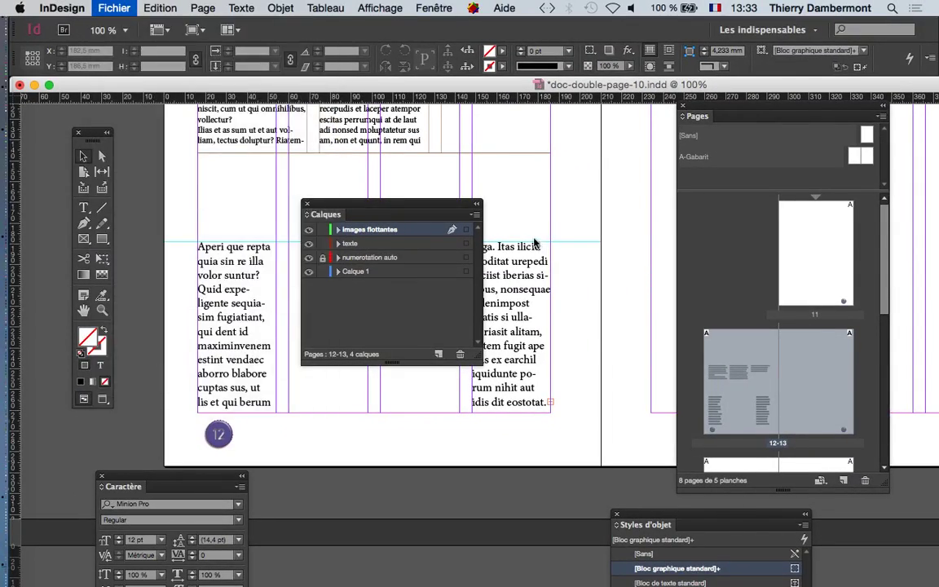
left_click(508, 74)
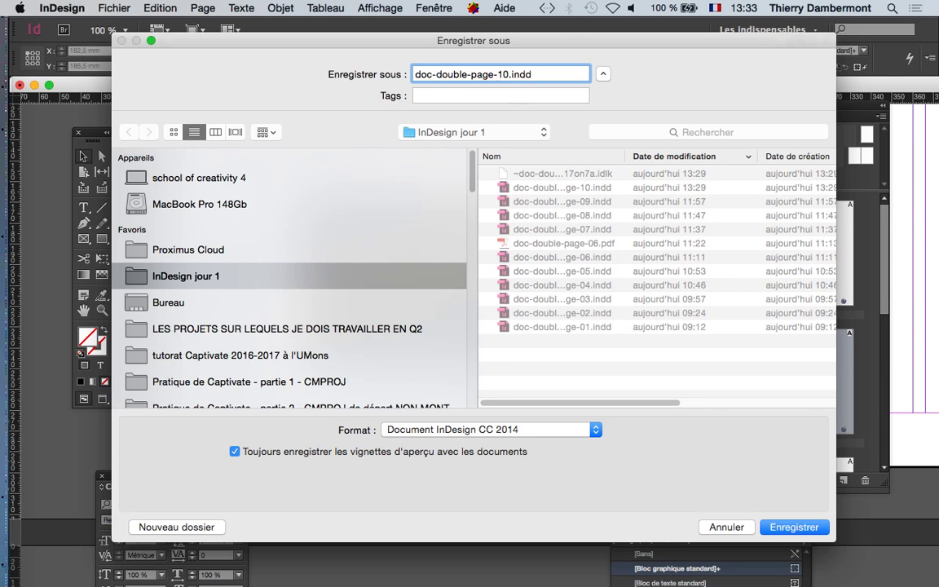
key("BackSpace")
type("1")
key("Return")
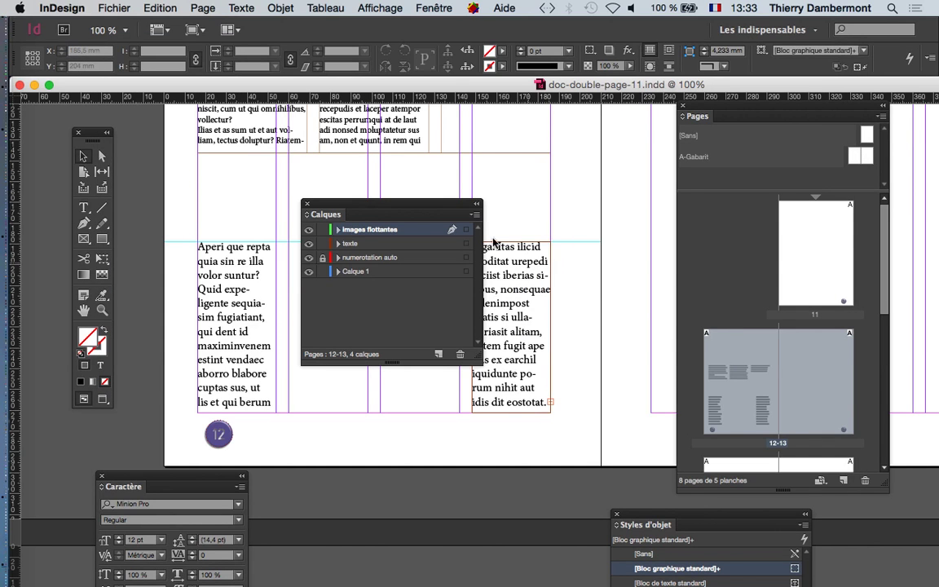
Switch to Firefox, open a new browser window and search Google for "vintage car".
key("super+Tab")
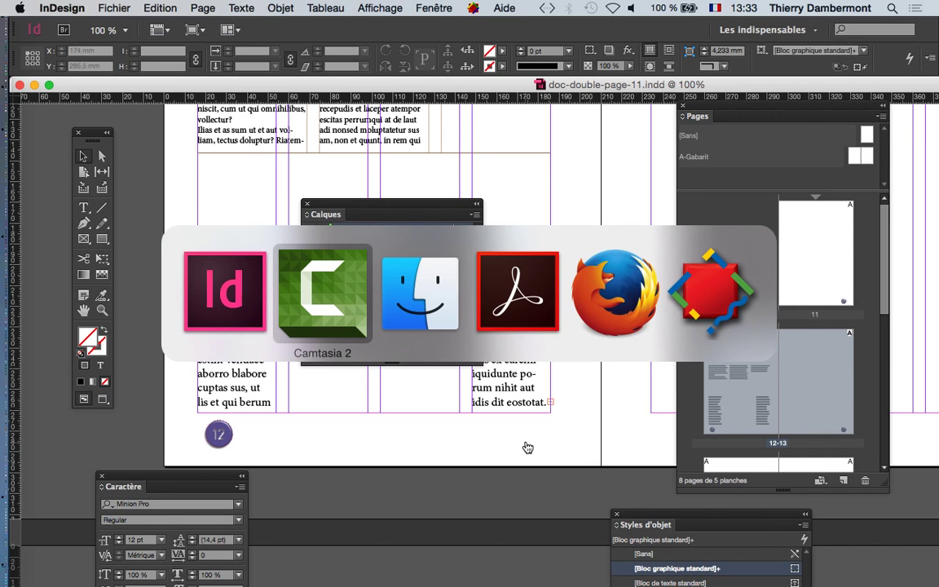
left_click(629, 285)
left_click(103, 8)
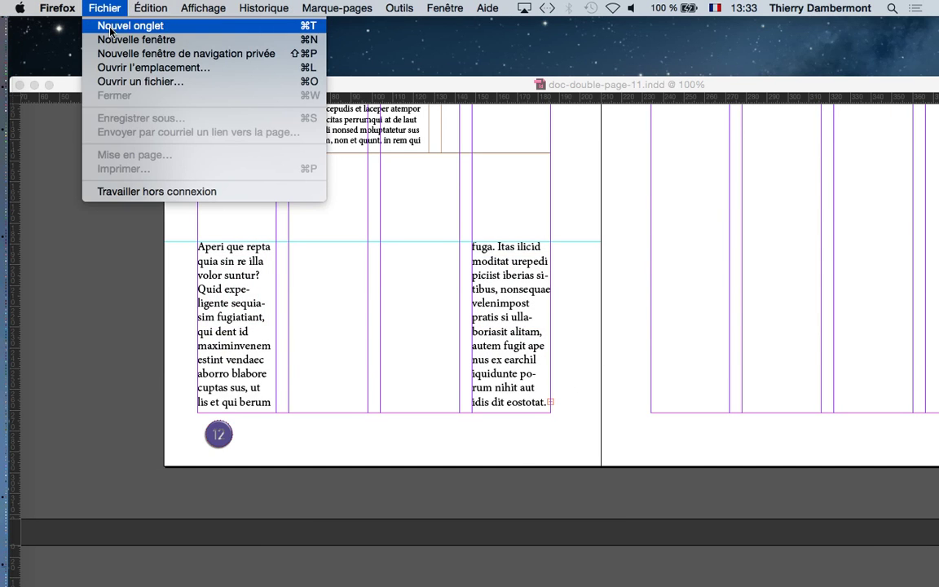
left_click(104, 38)
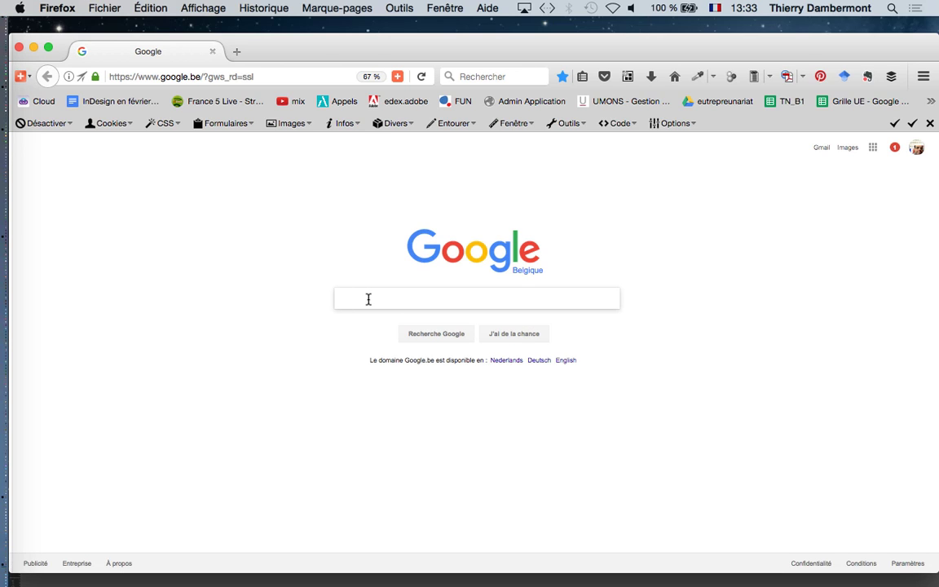
type("vintage car")
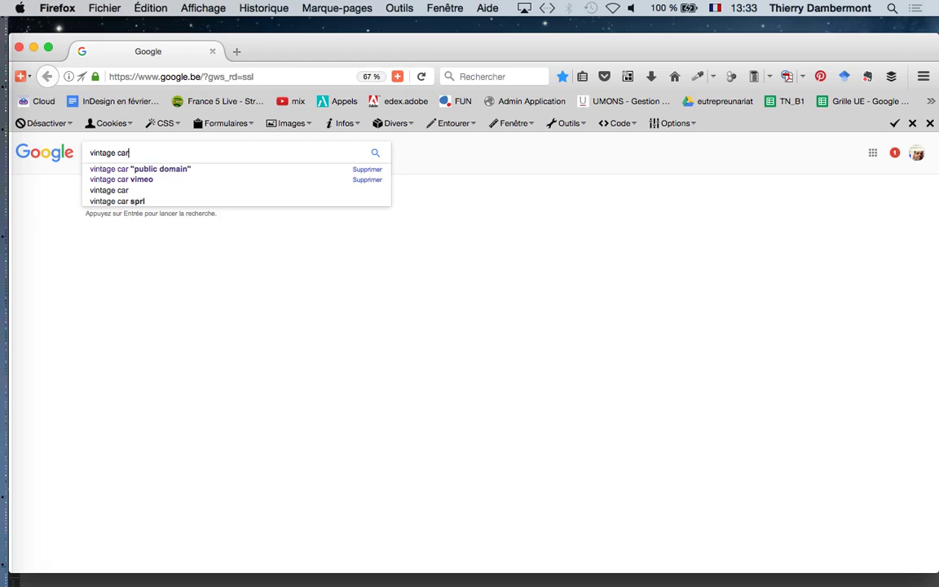
key("Return")
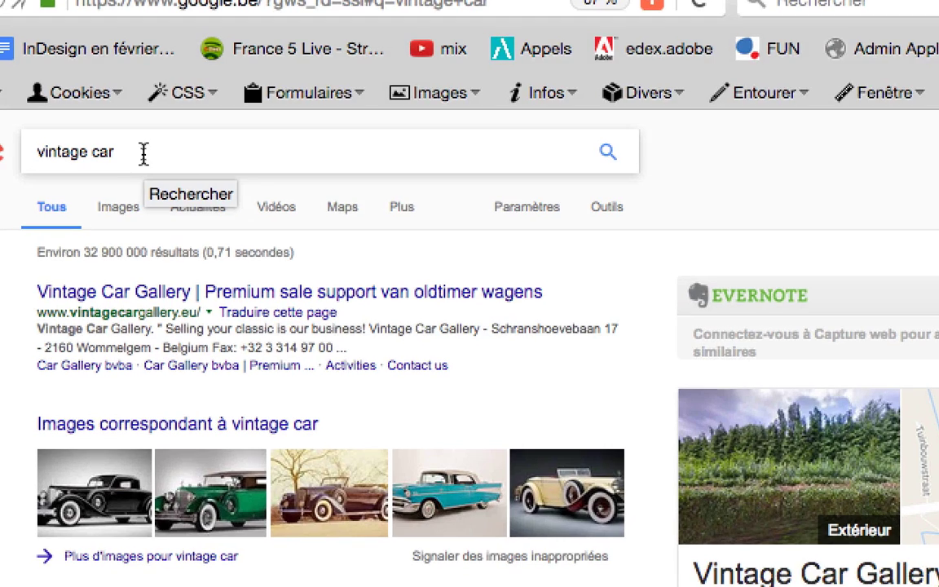
Refine the search to vintage car "public domain" and show the image results.
left_click(143, 153)
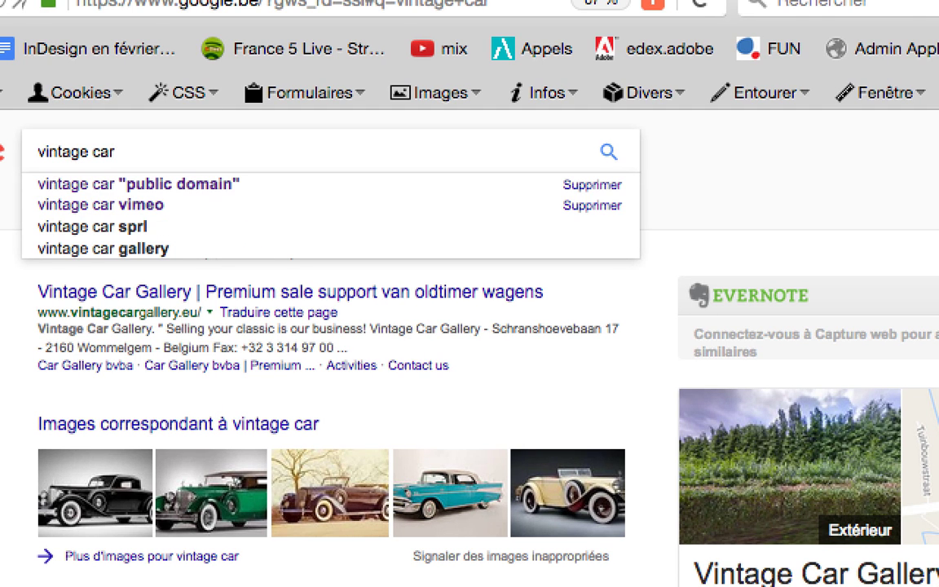
left_click(155, 188)
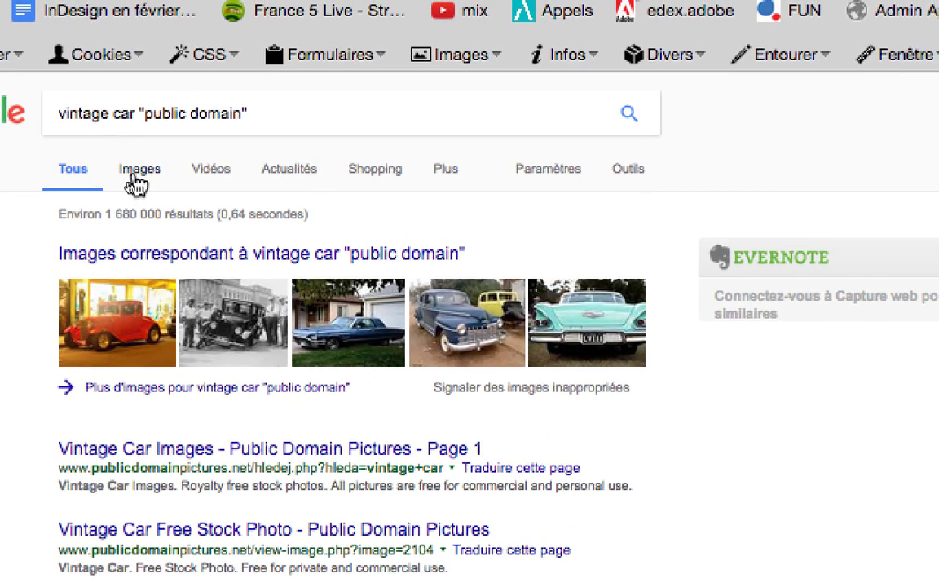
left_click(133, 184)
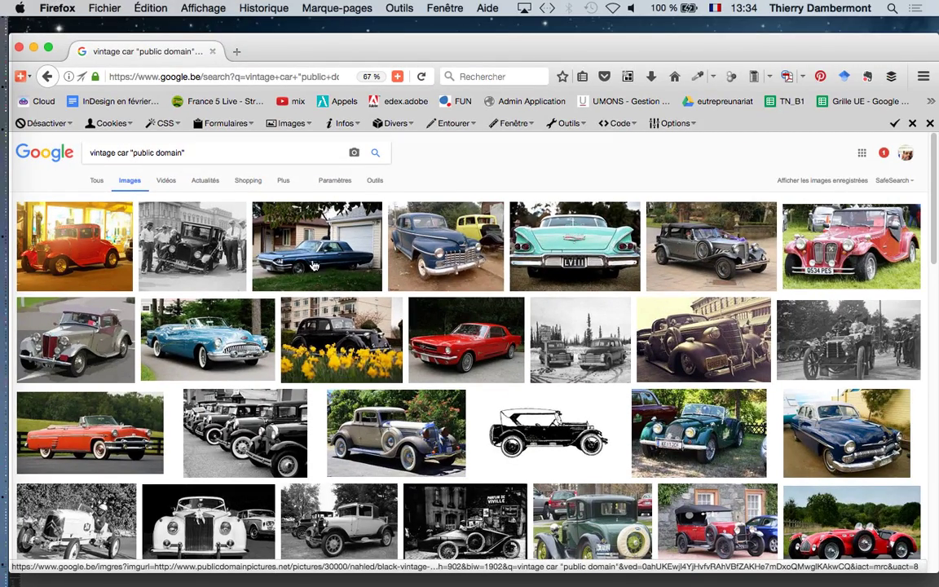
left_click(371, 182)
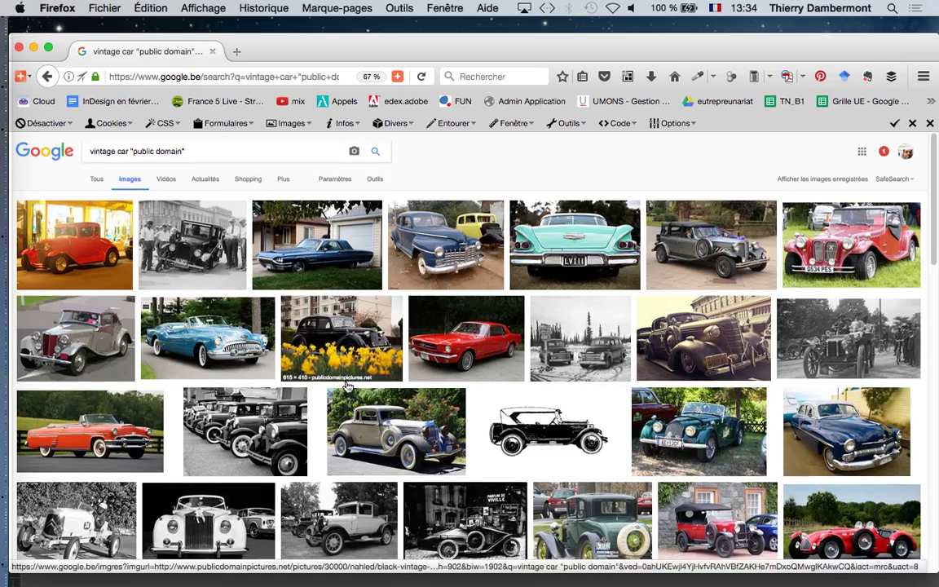
Open the image result of the dark green old car with the rear spare wheel in a new tab.
scroll(346, 388, "down", 4)
scroll(347, 388, "down", 3)
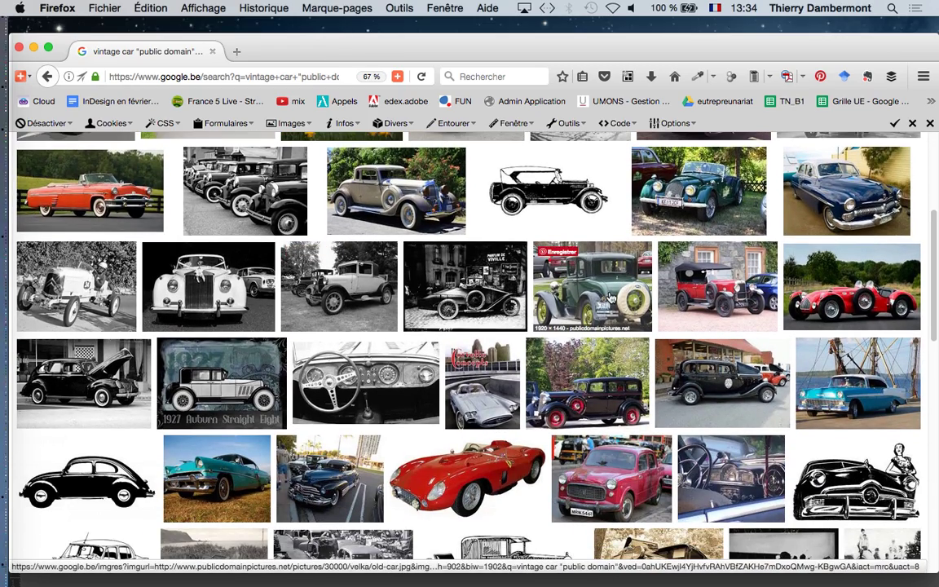
left_click(552, 269, "super")
Open the green Polizei car result in a new tab and display its full-size image.
scroll(724, 359, "down", 5)
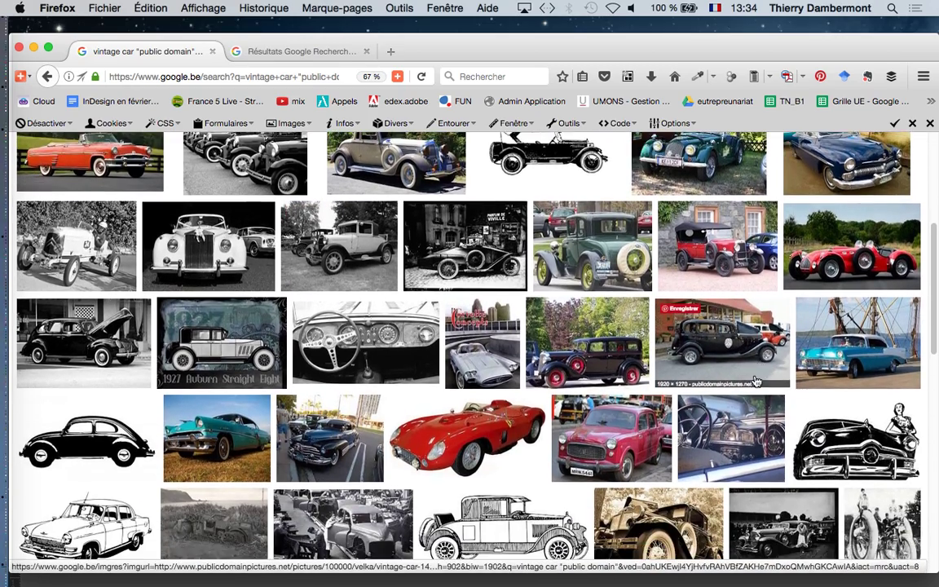
scroll(731, 377, "down", 8)
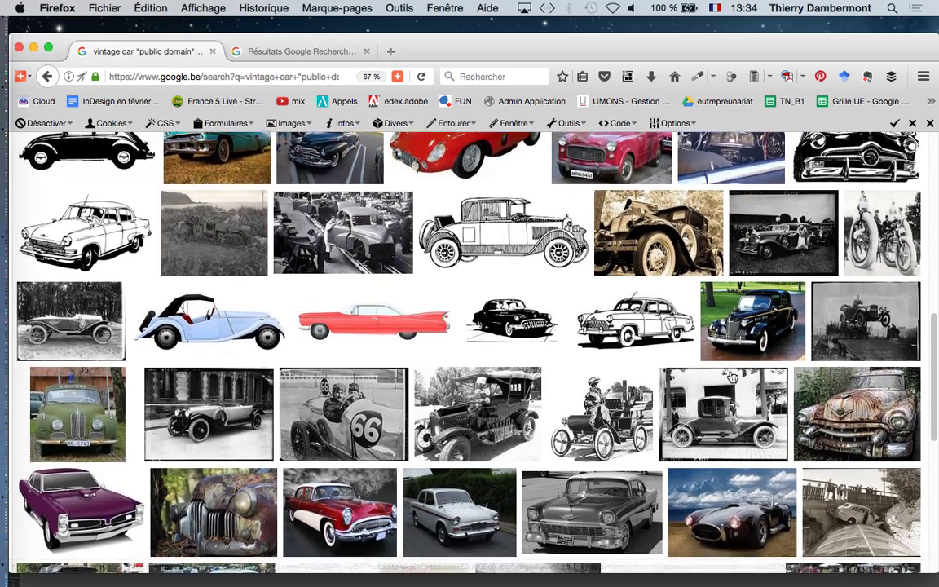
scroll(732, 377, "down", 1)
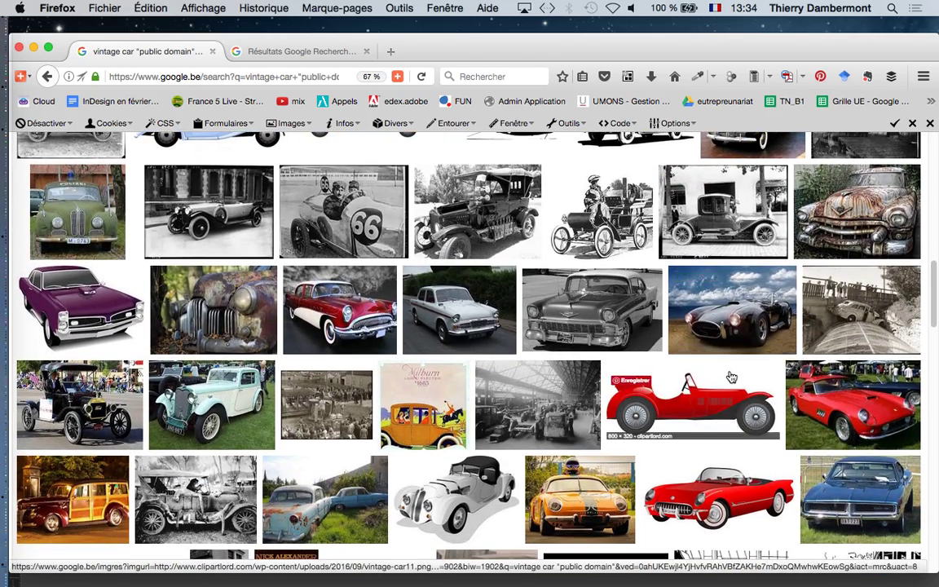
left_click(79, 218, "super")
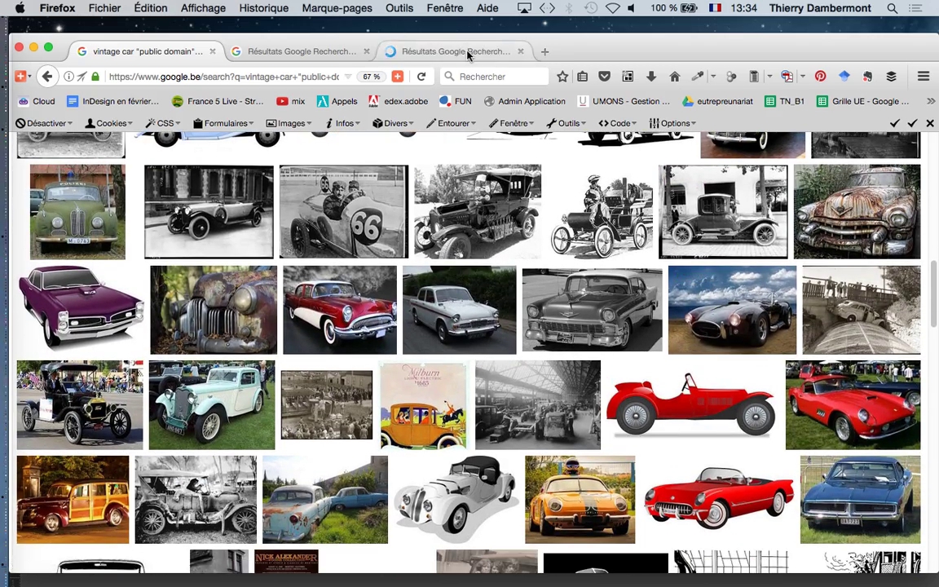
left_click(453, 51)
left_click(719, 314)
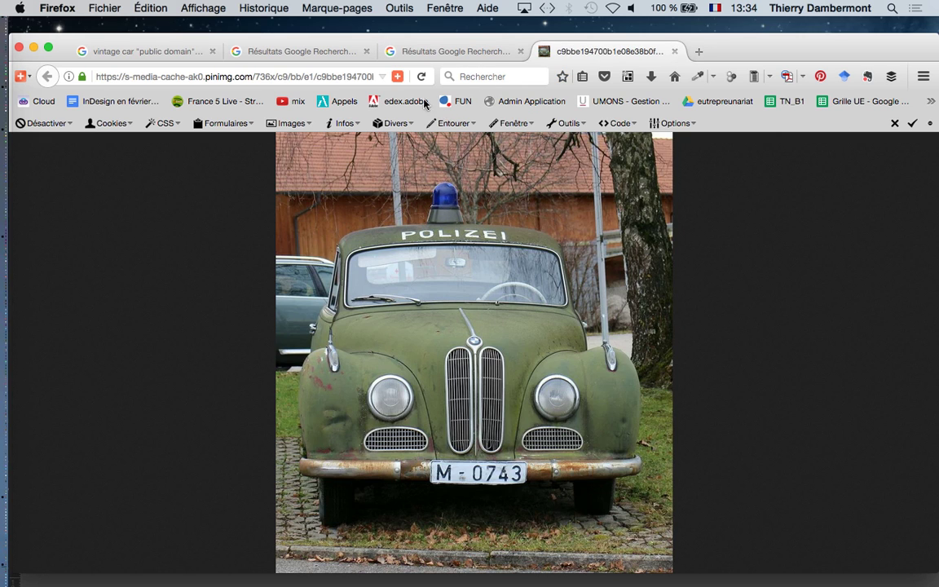
Try to display the full-size image of the dark green old car and close its tabs.
left_click(338, 51)
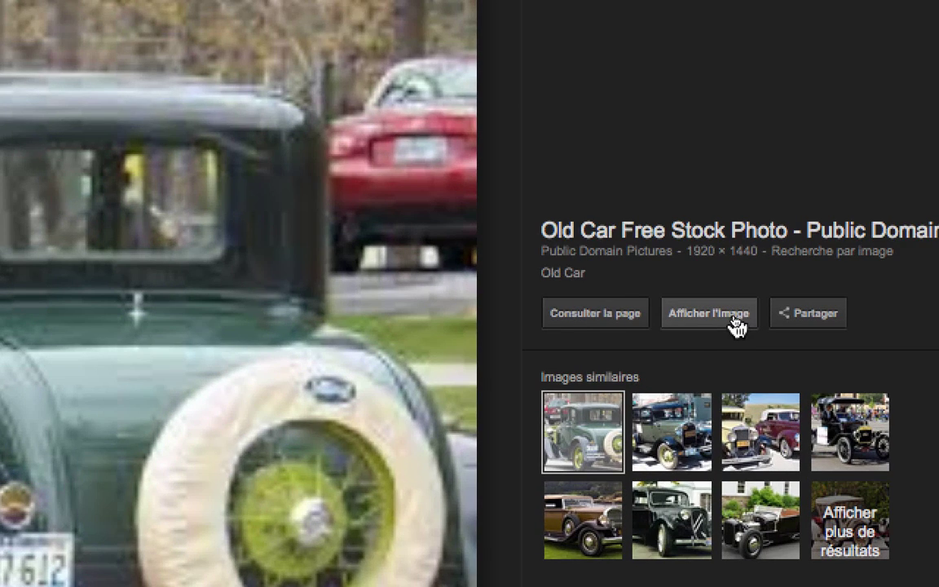
left_click(734, 320)
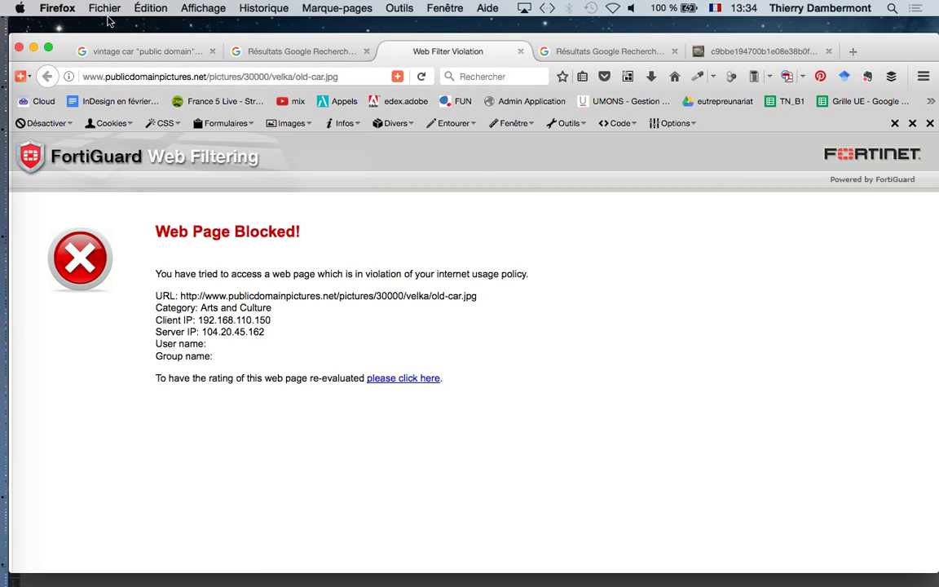
left_click(518, 51)
left_click(518, 51)
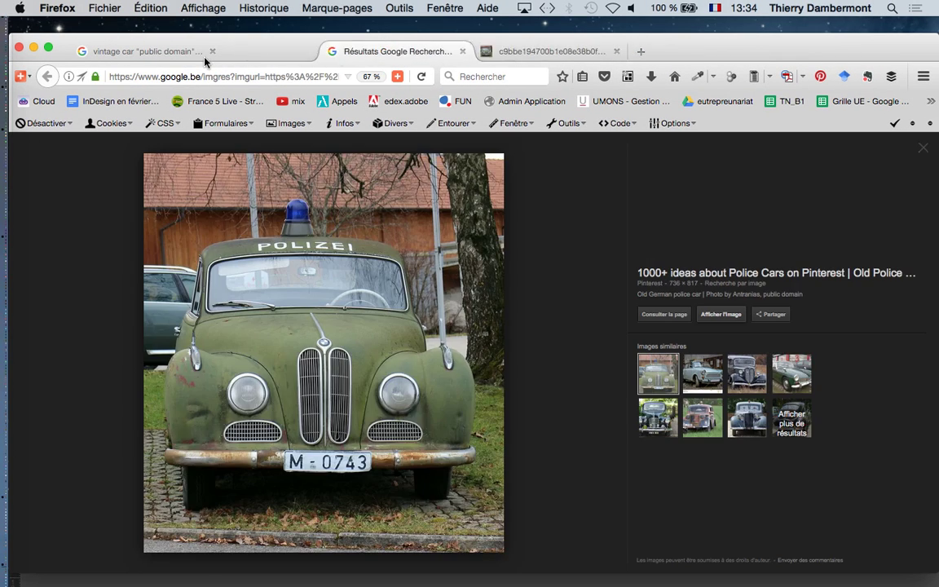
Find the red classic car photo from Pexels further down the image results and display its full-size image.
left_click(155, 54)
scroll(454, 326, "down", 6)
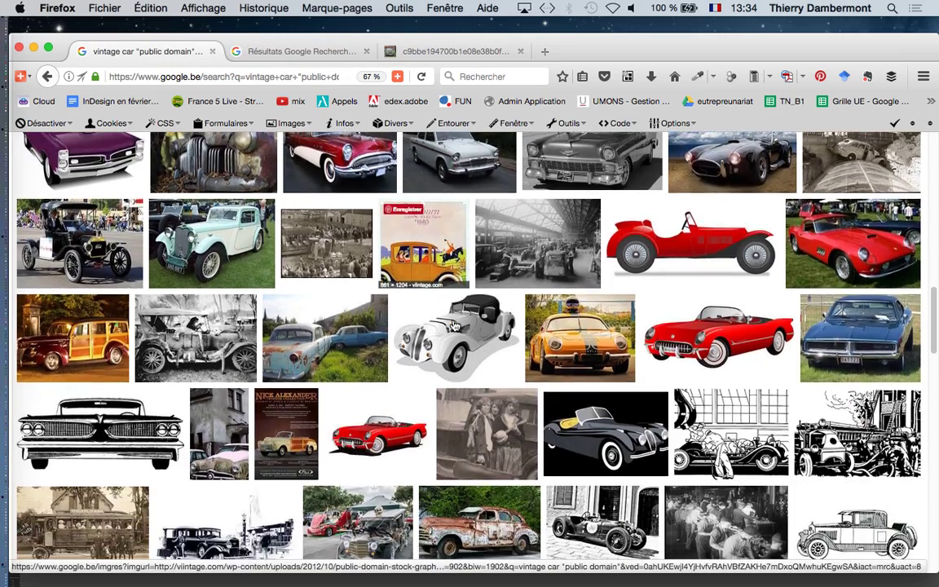
scroll(454, 326, "down", 8)
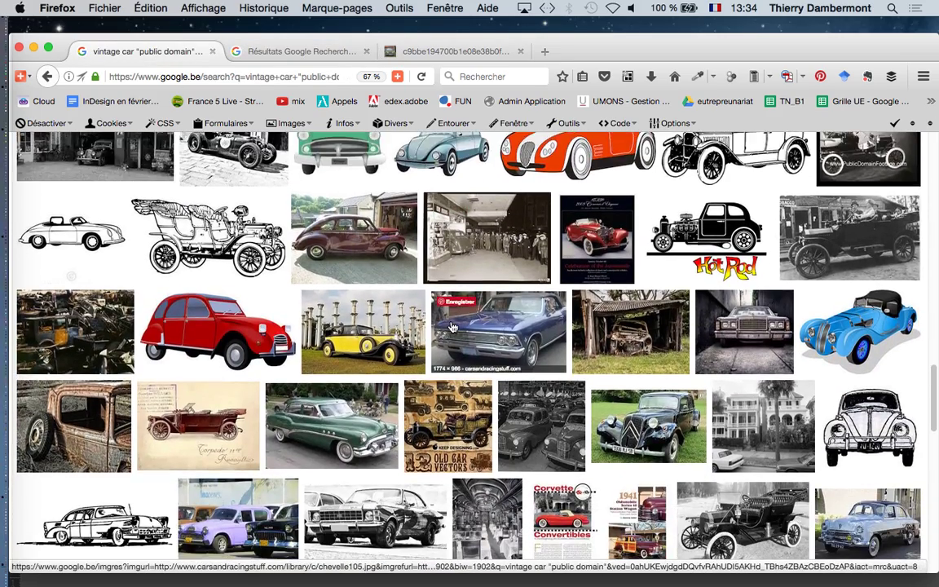
scroll(452, 326, "down", 3)
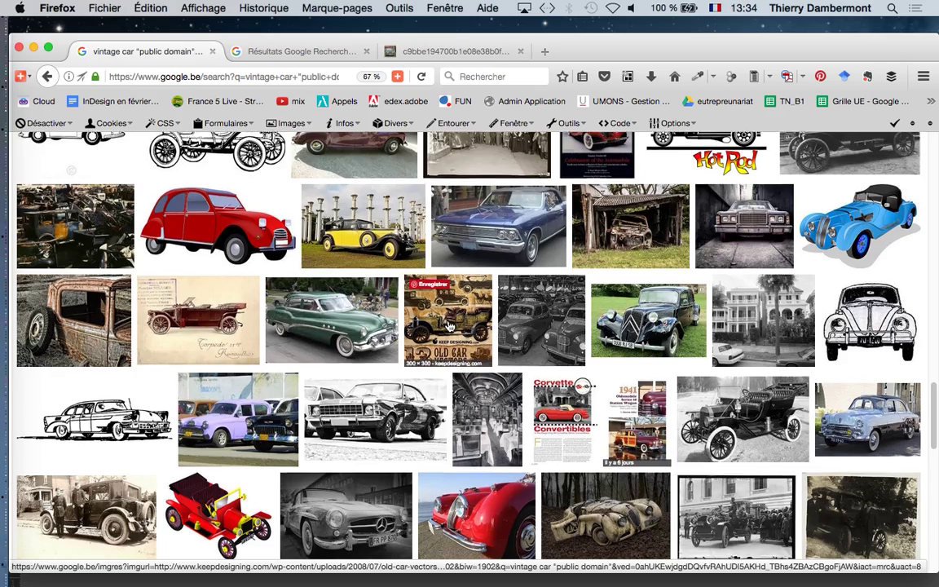
scroll(449, 325, "down", 5)
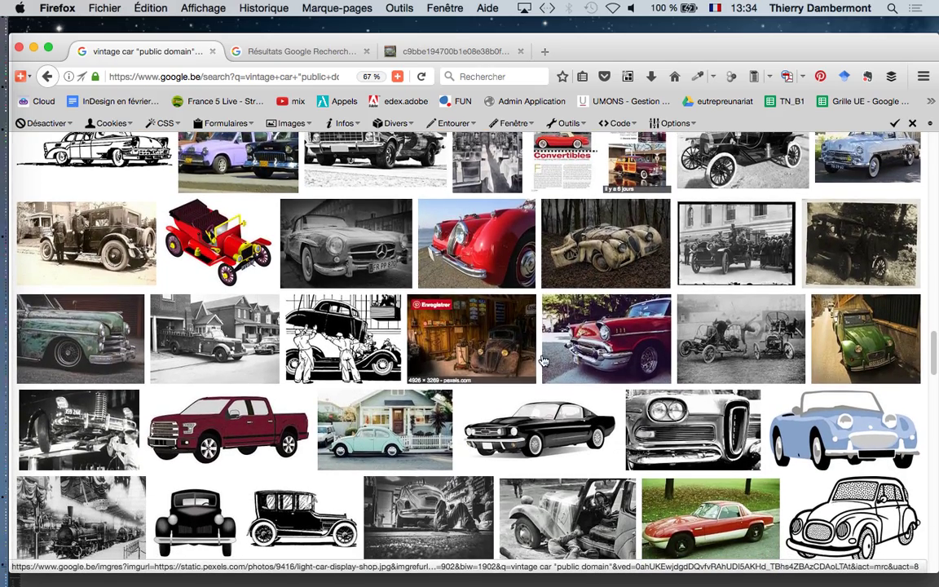
left_click(570, 351)
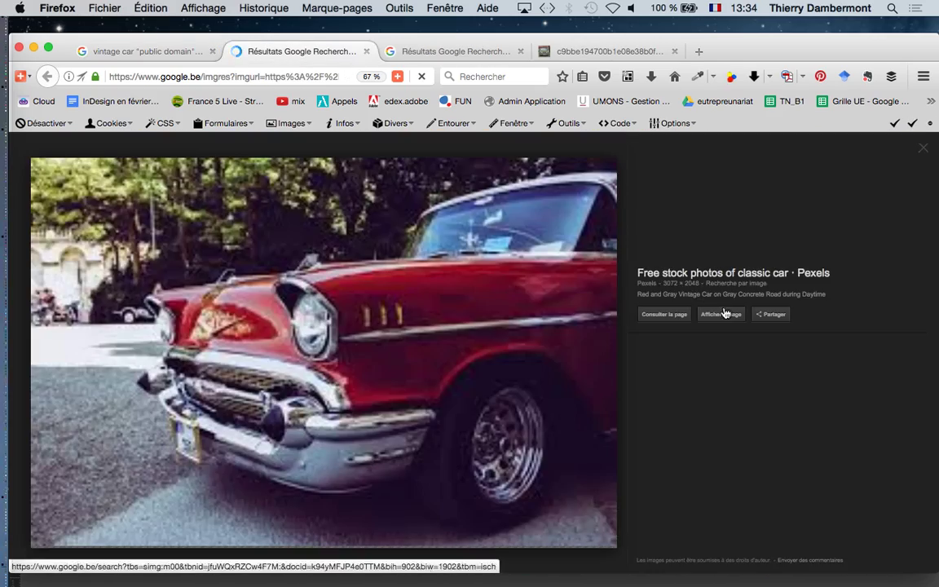
left_click(725, 314)
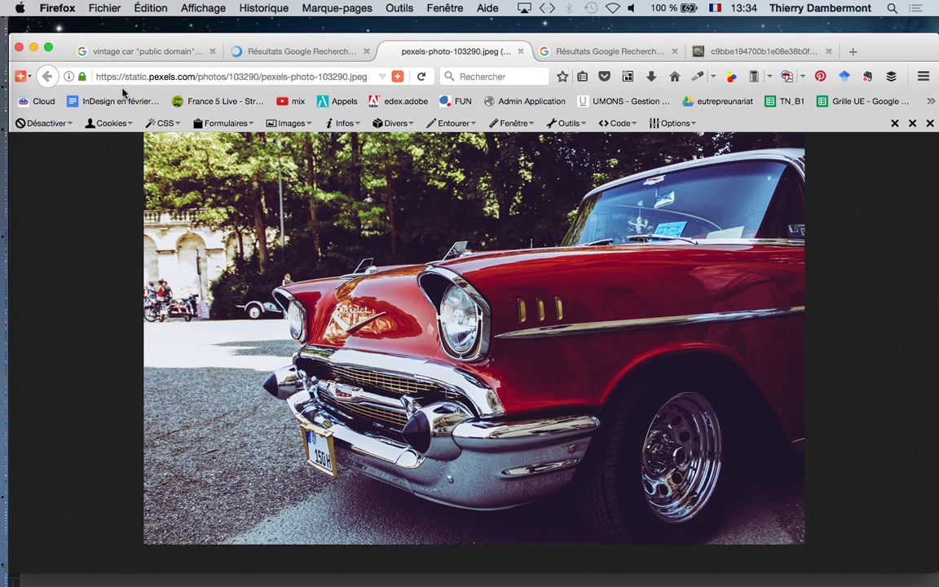
Save the red car image as voiture-rouge.jpeg in the InDesign jour 1 folder.
right_click(462, 276)
left_click(528, 318)
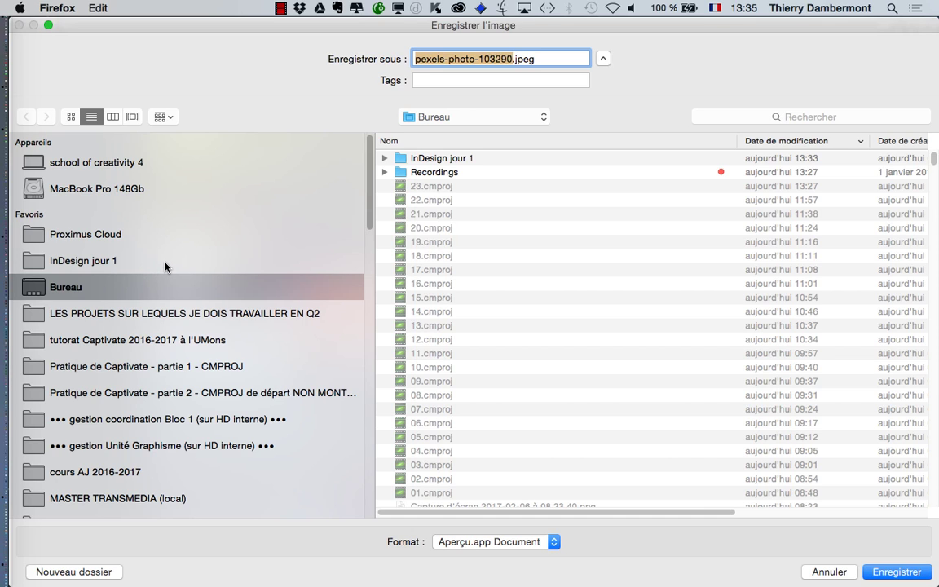
left_click(163, 263)
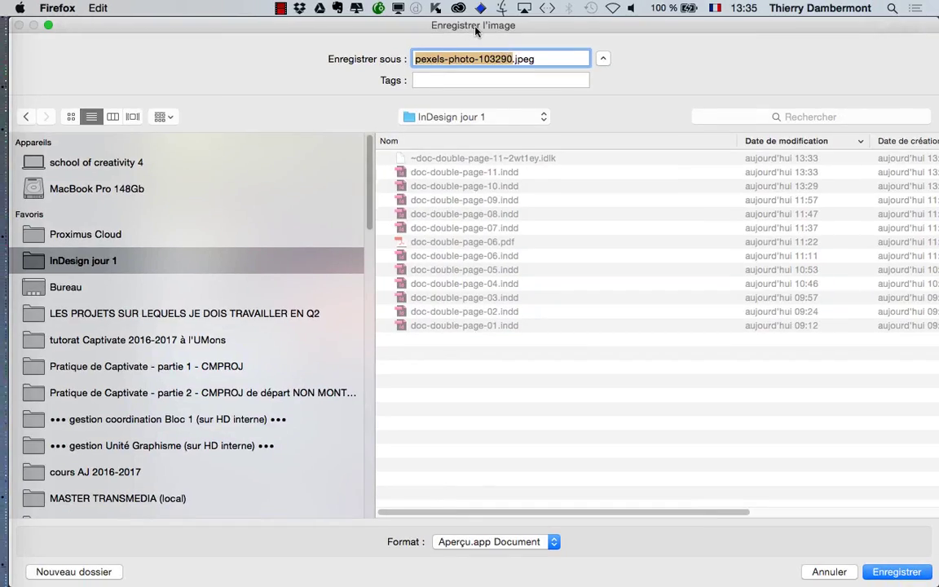
left_click_drag(430, 24, 552, 93)
type("vin")
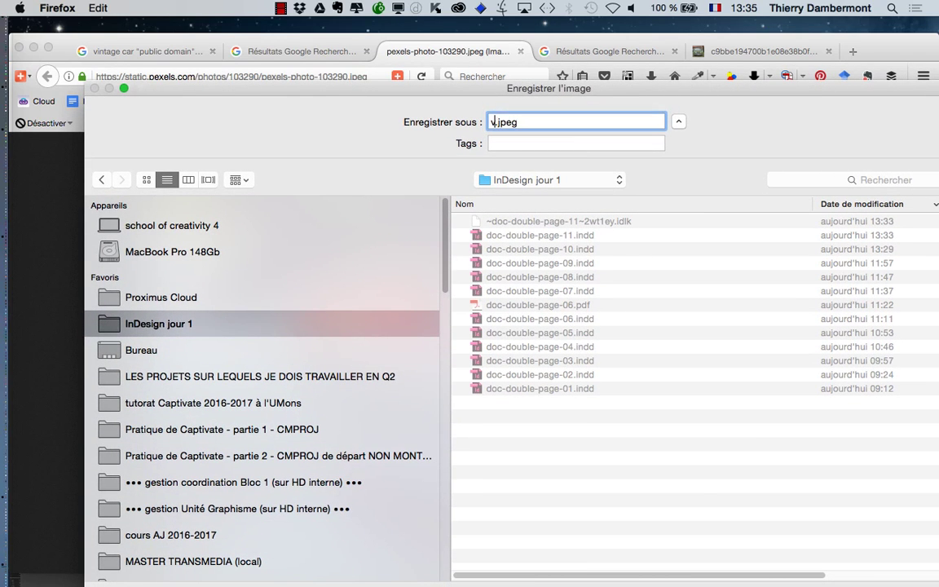
key("BackSpace")
key("BackSpace")
key("BackSpace")
type("voiture-rouge")
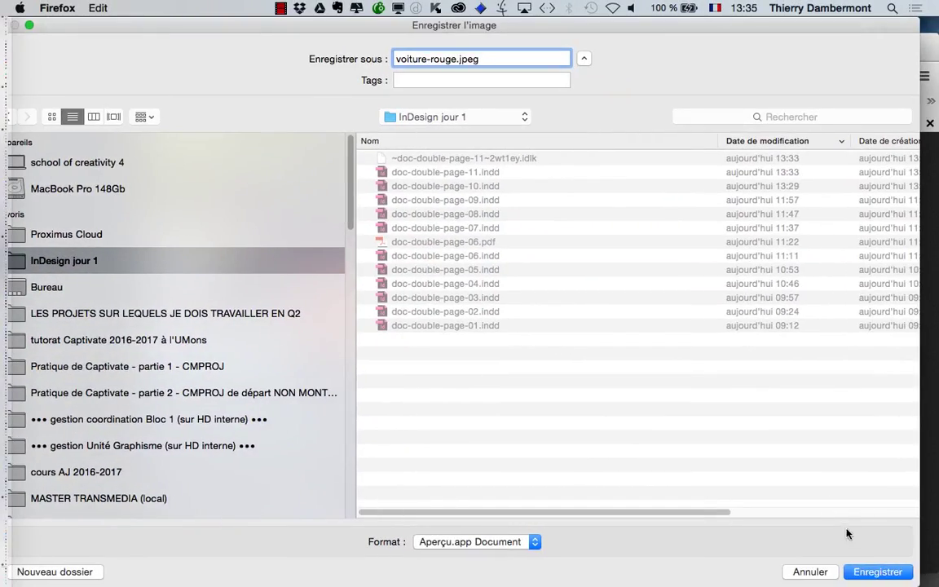
left_click(865, 569)
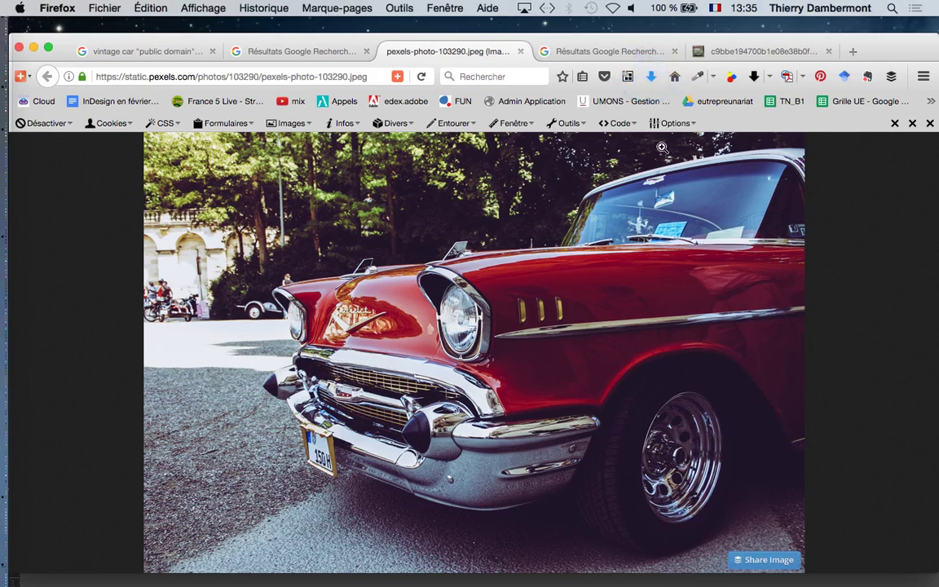
Start saving the full-size green Polizei car image and choose the InDesign jour 1 folder as its destination.
left_click(767, 51)
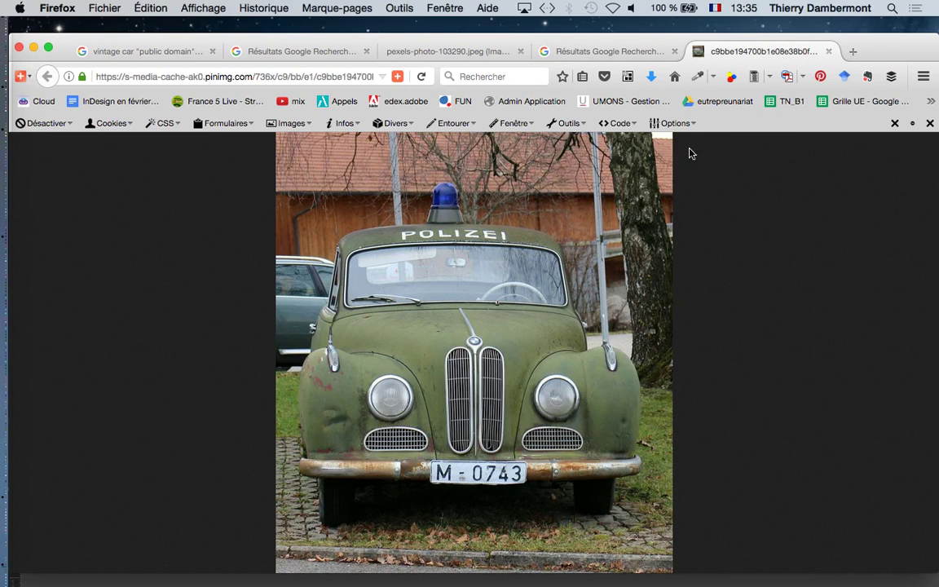
right_click(484, 377)
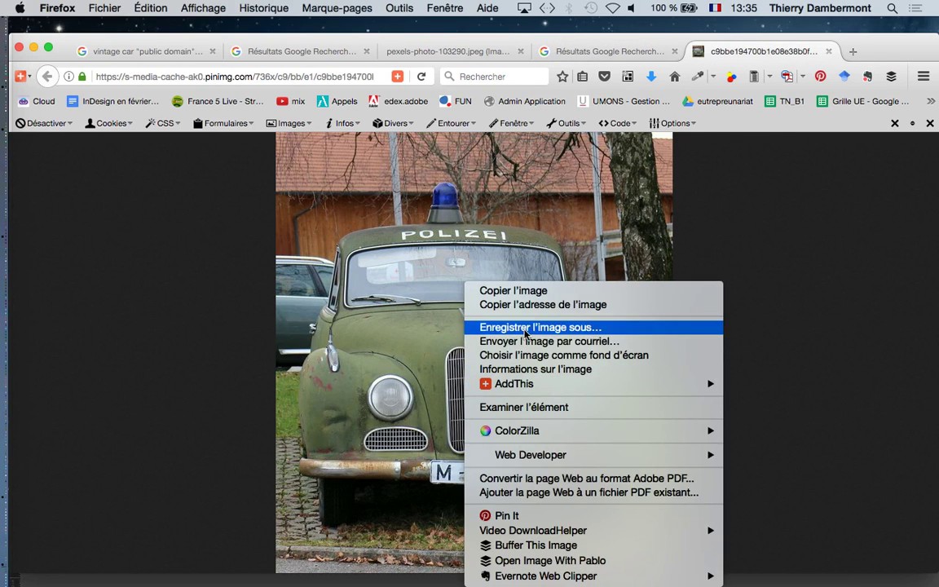
left_click(514, 327)
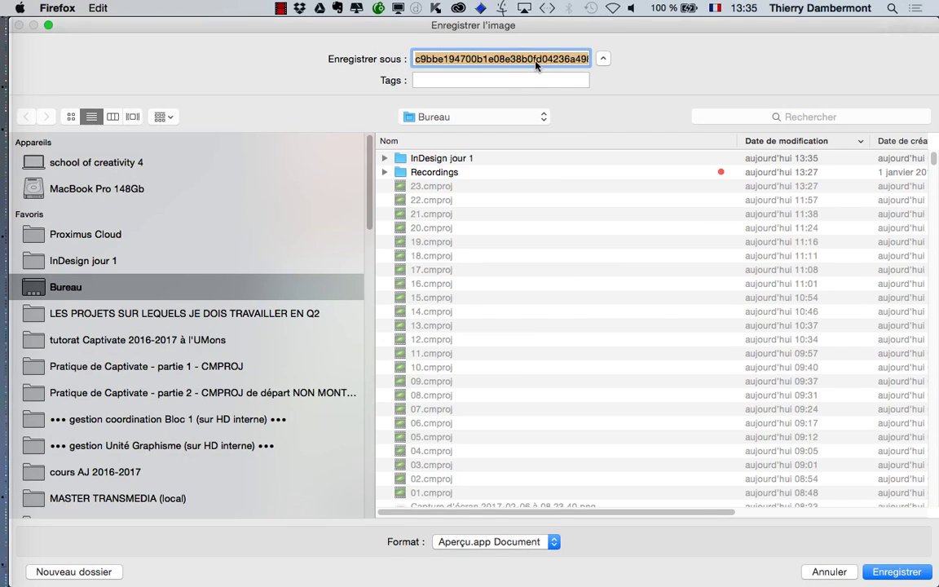
left_click(488, 159)
double_click(491, 159)
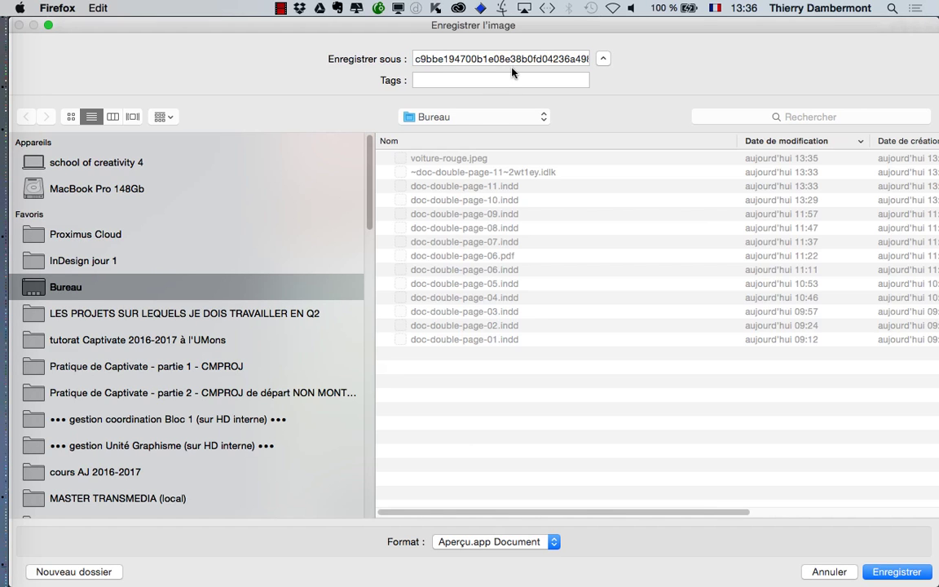
Name the green car image voiture-verte-BMW.jpg and save it.
left_click(537, 57)
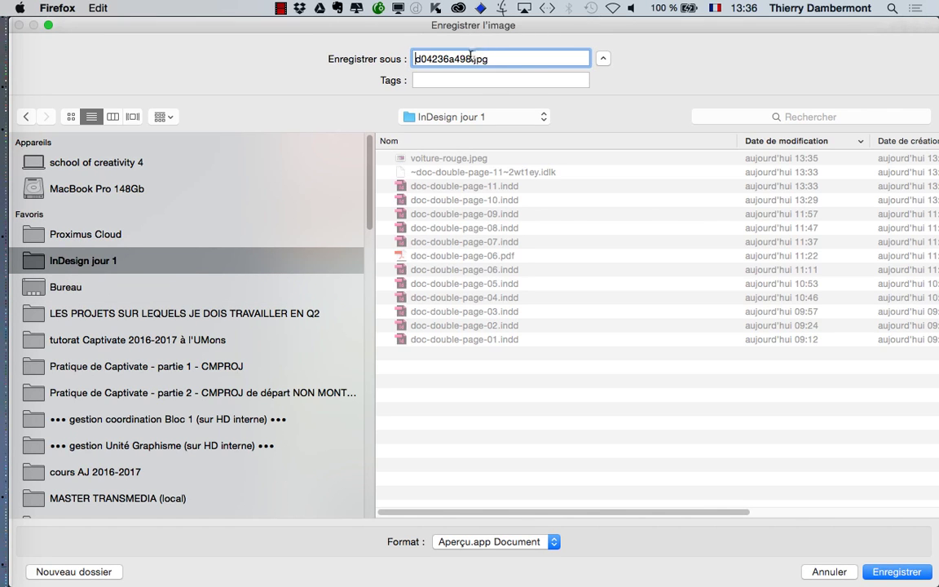
double_click(448, 59)
key("BackSpace")
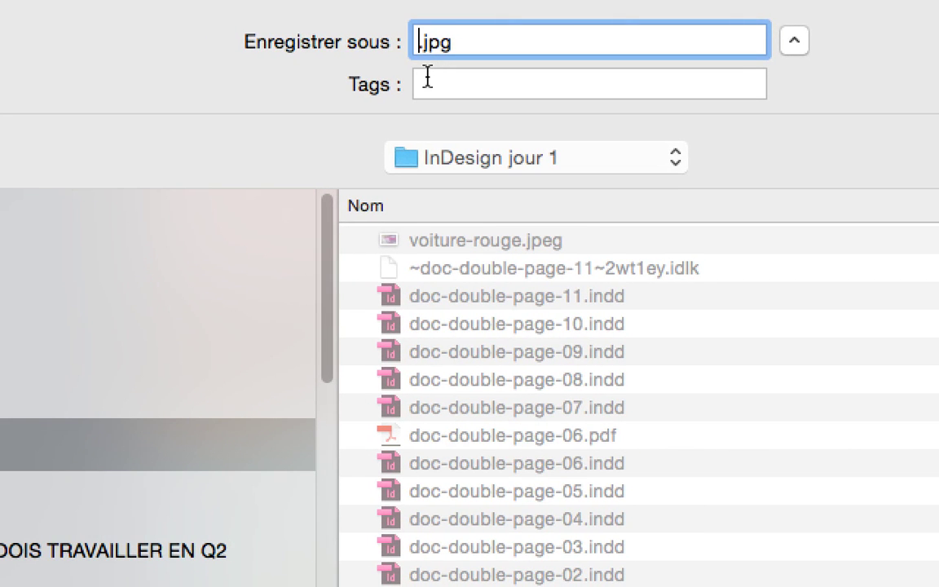
type("voiture-vert")
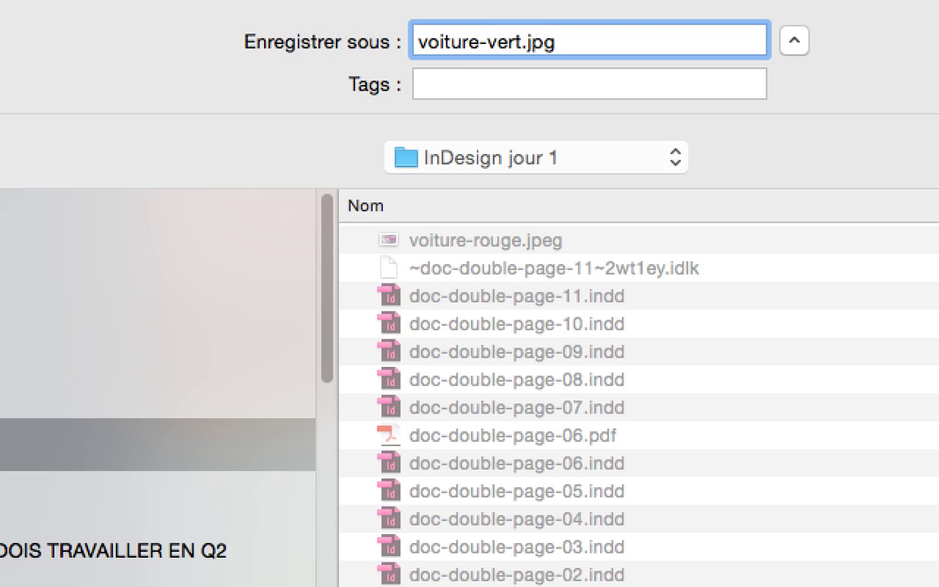
type("e-mili")
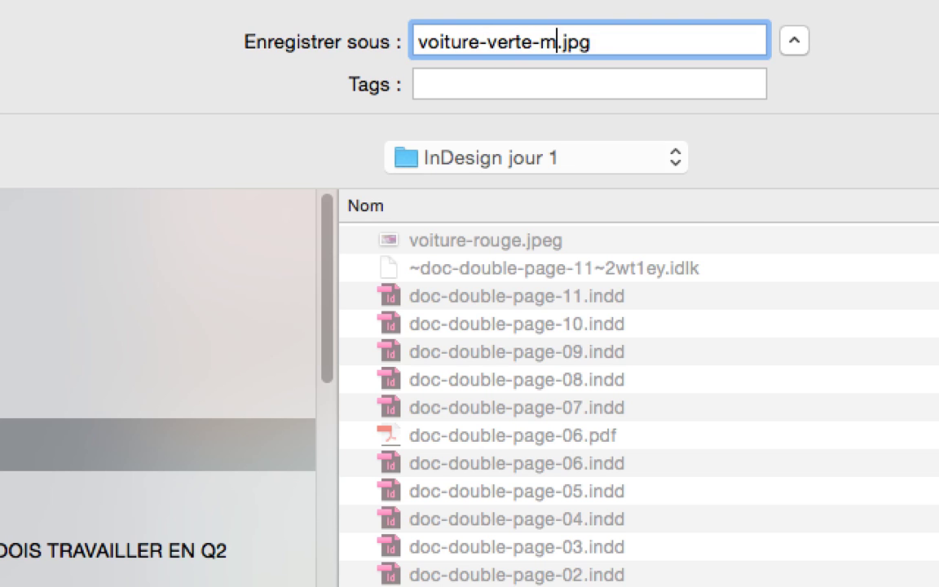
type("taire")
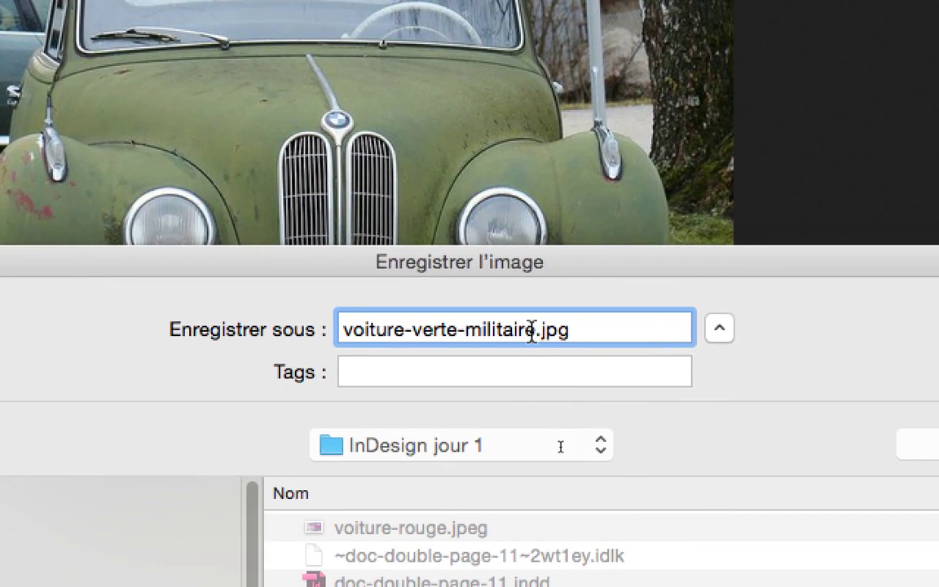
left_click_drag(575, 415, 505, 415)
type("B")
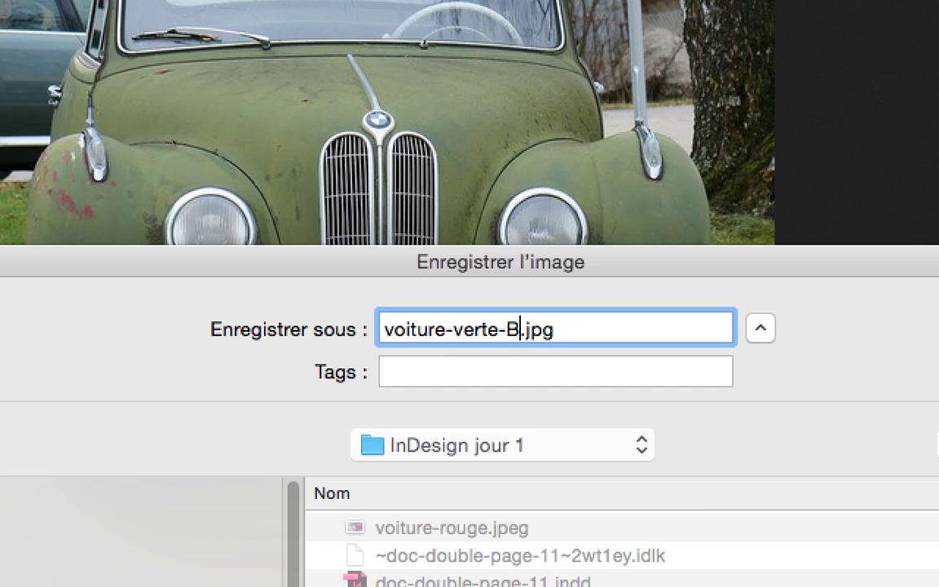
type("MW")
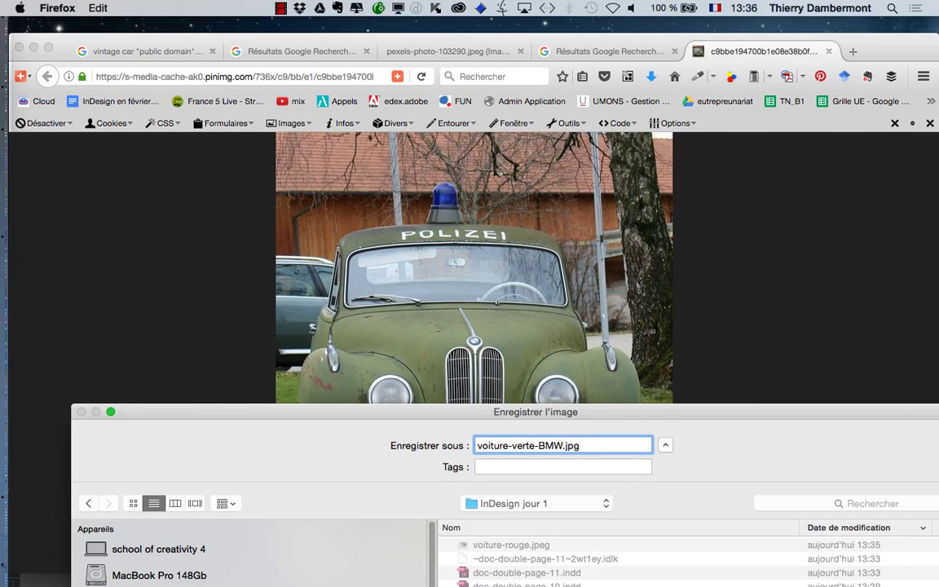
left_click_drag(506, 412, 372, 26)
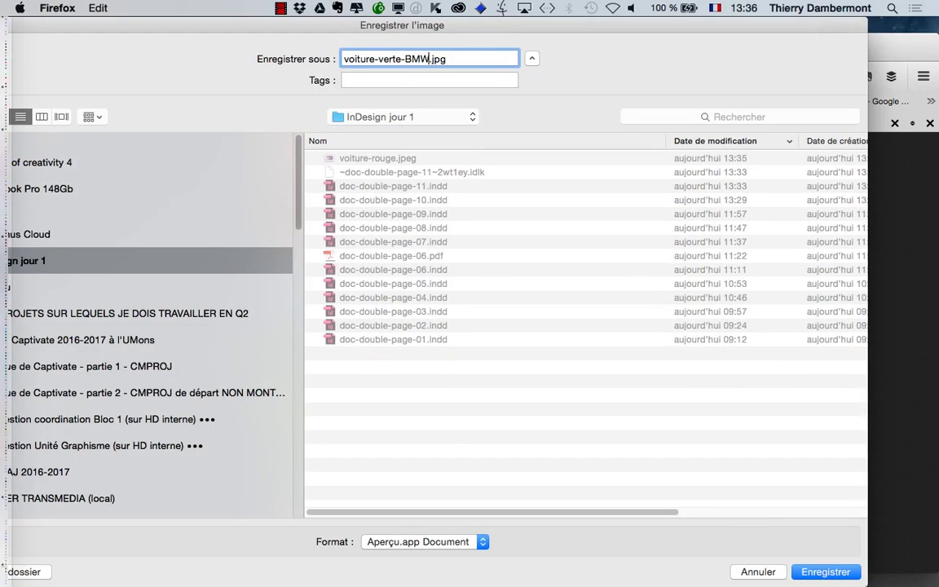
key("Return")
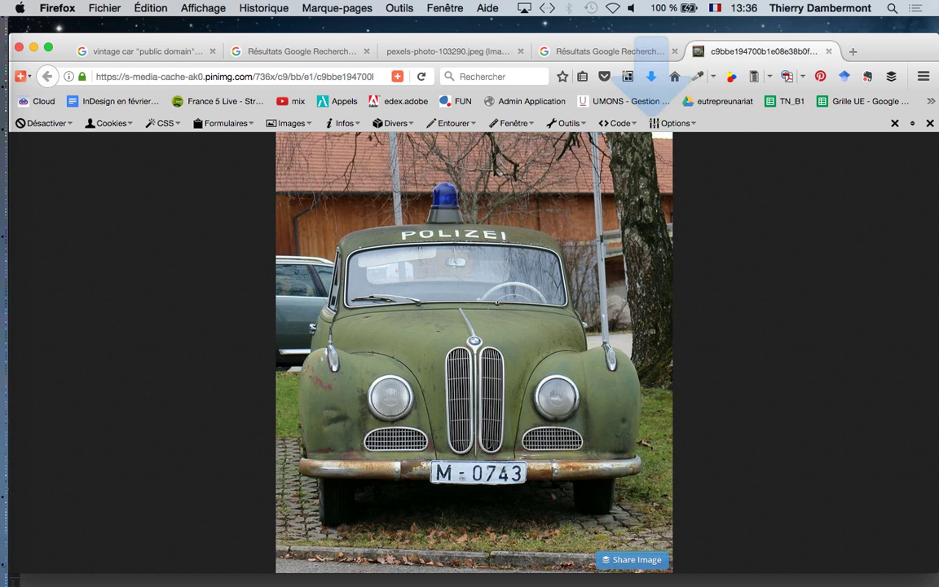
Minimize the browser, switch to doc-double-page-11.indd in InDesign and move the floating layers list off the text columns.
key("super+m")
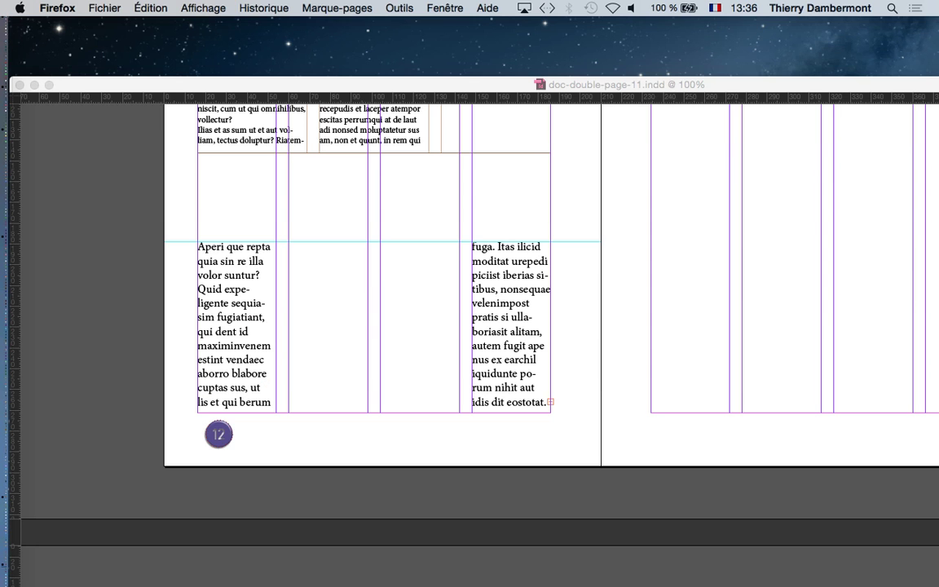
left_click(454, 275)
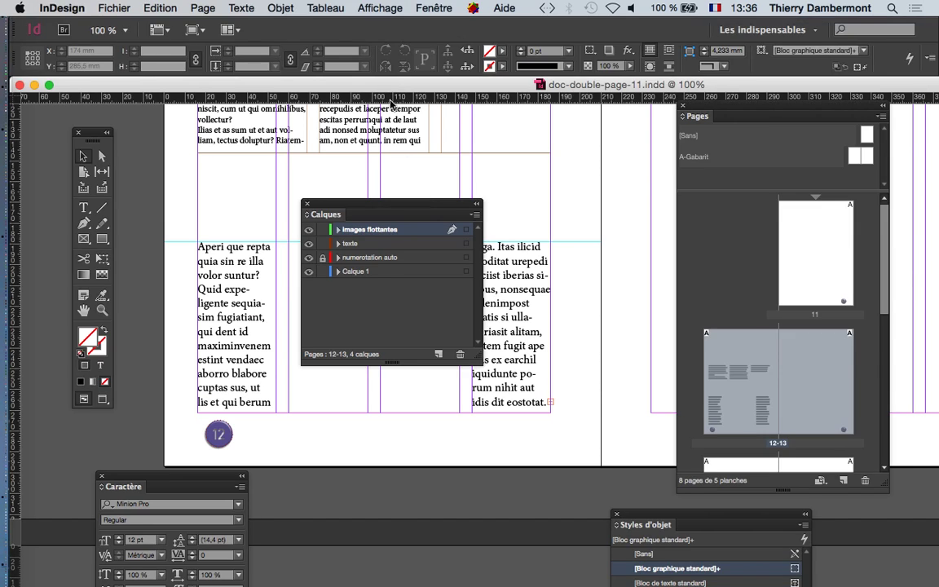
left_click_drag(331, 195, 614, 150)
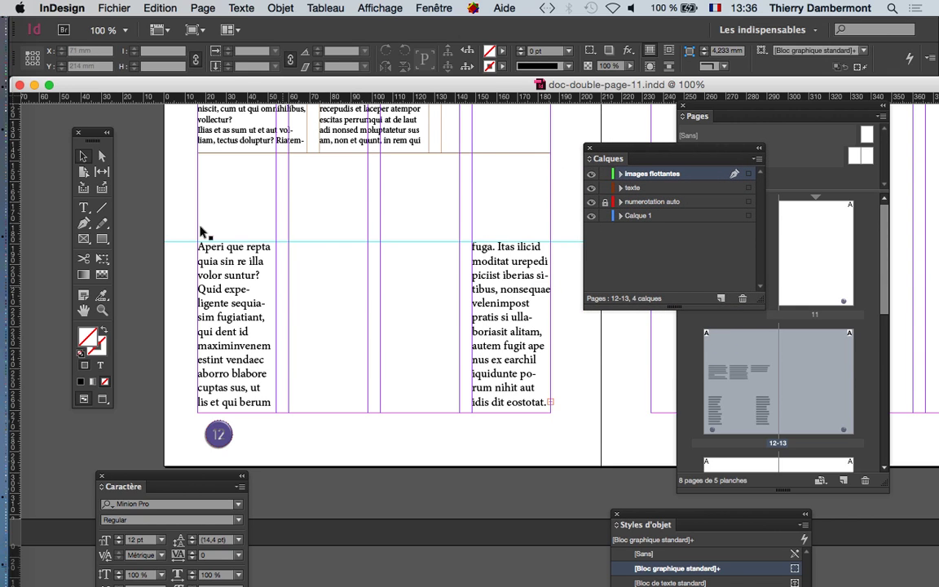
left_click(115, 7)
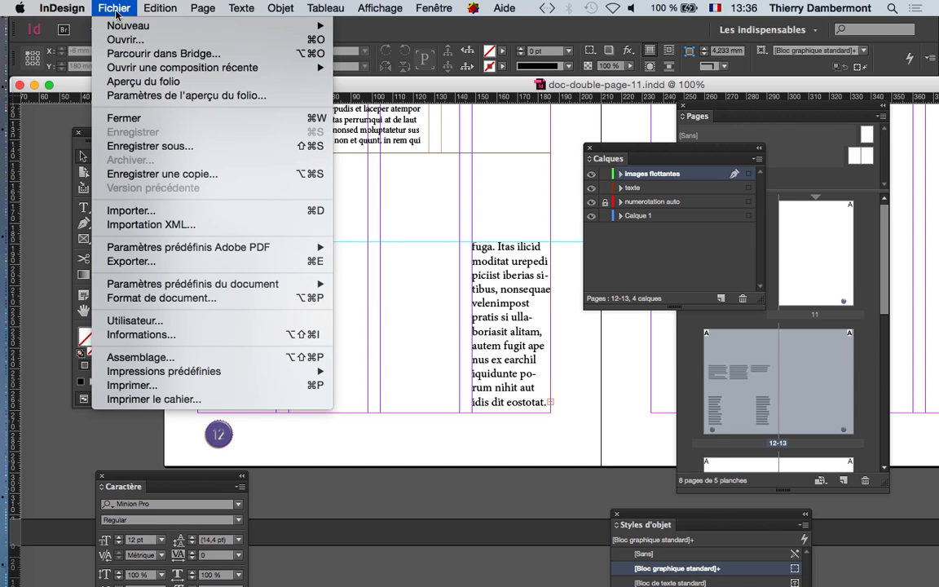
left_click(147, 213)
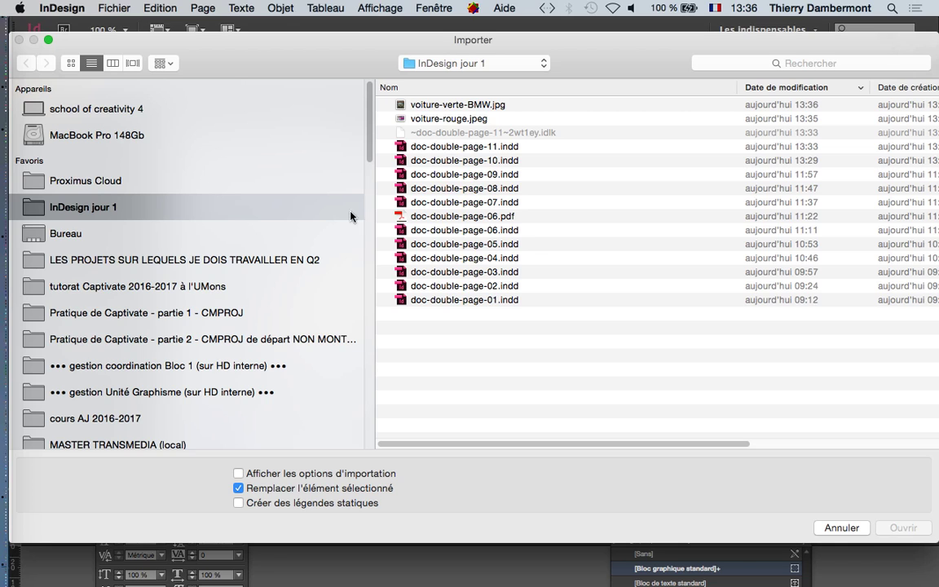
left_click(432, 121)
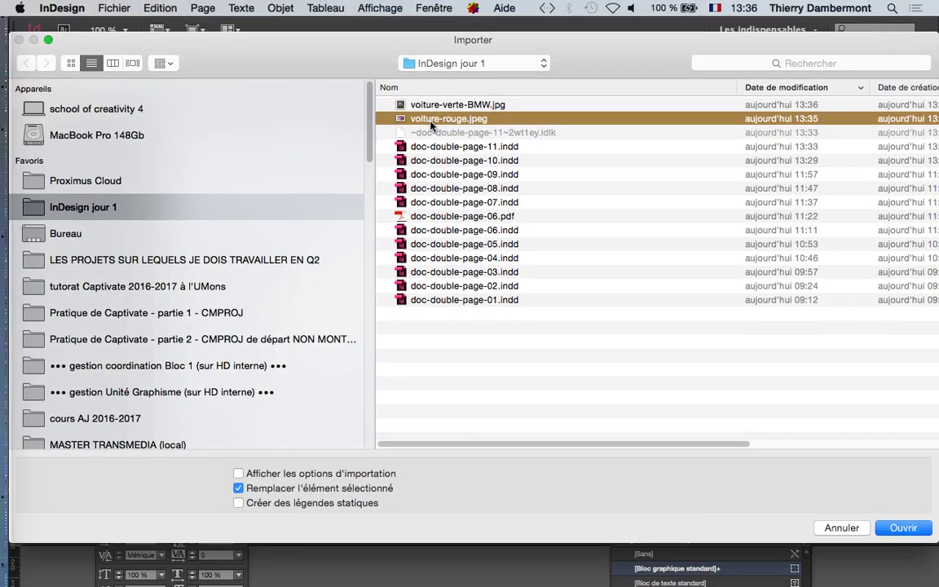
left_click(840, 527)
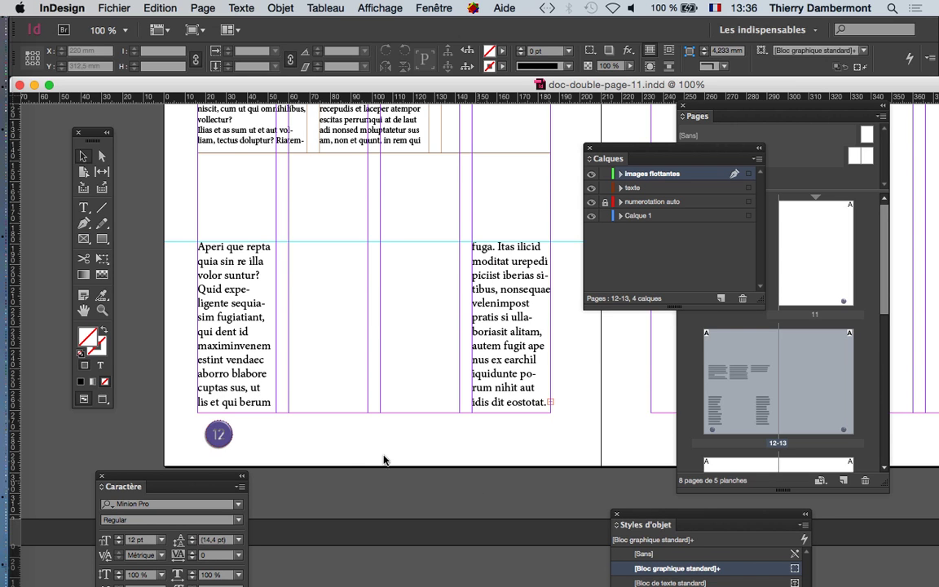
Select the first text column's frame on page 12 and load voiture-rouge.jpeg for placement.
left_click(260, 387)
left_click(482, 390)
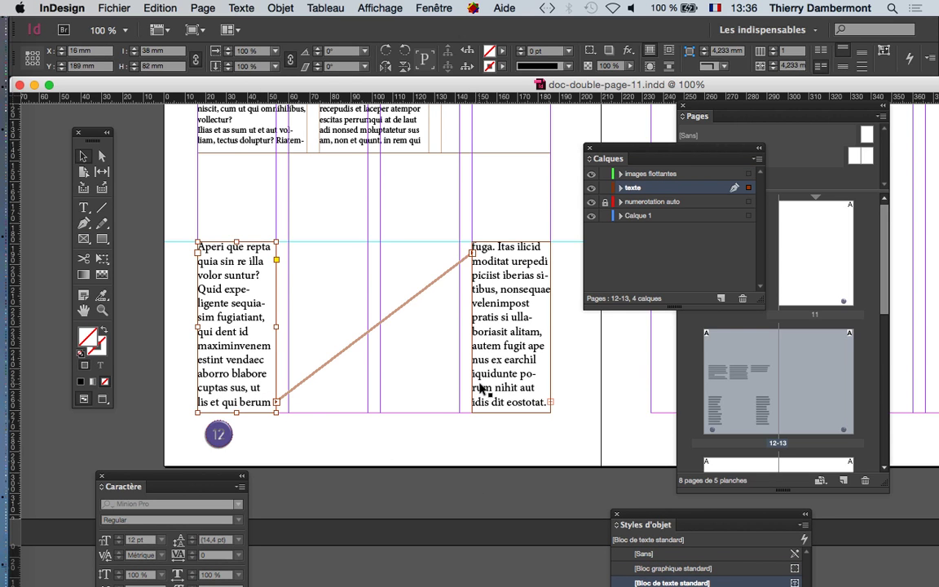
left_click(261, 360)
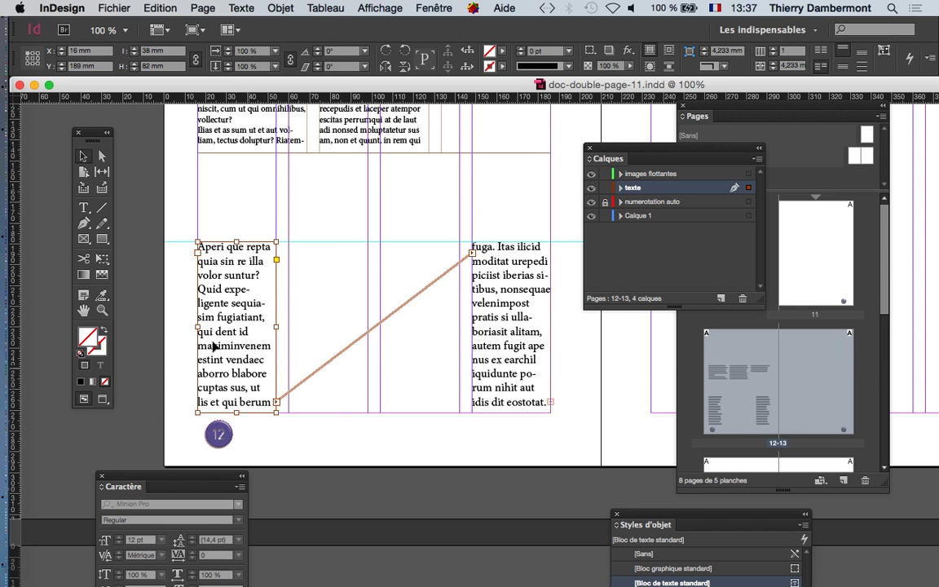
left_click(133, 5)
left_click(106, 209)
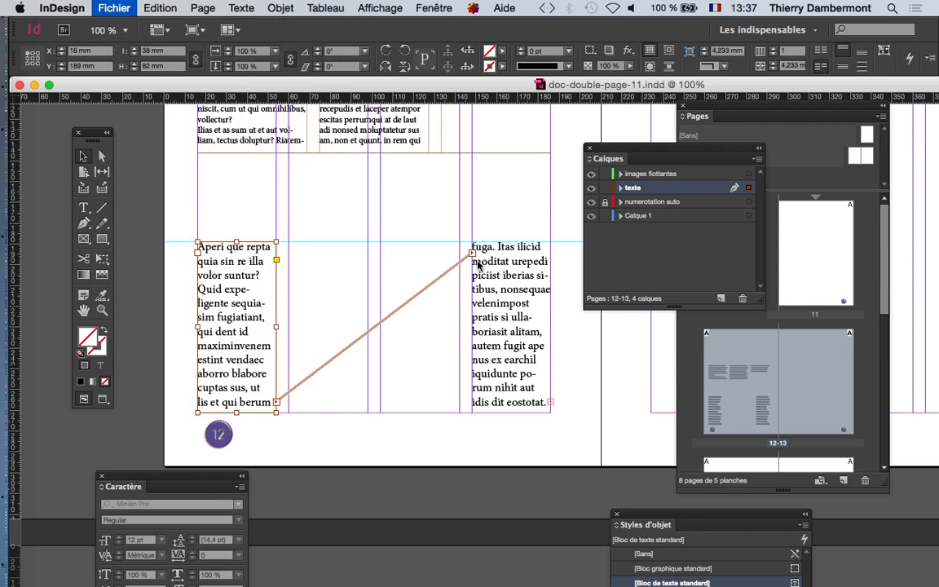
left_click(445, 119)
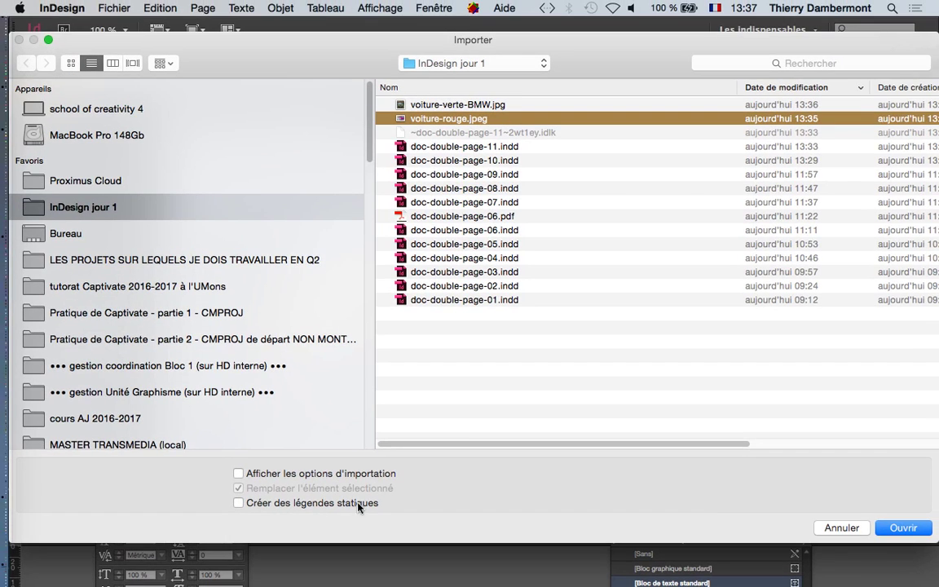
left_click(902, 528)
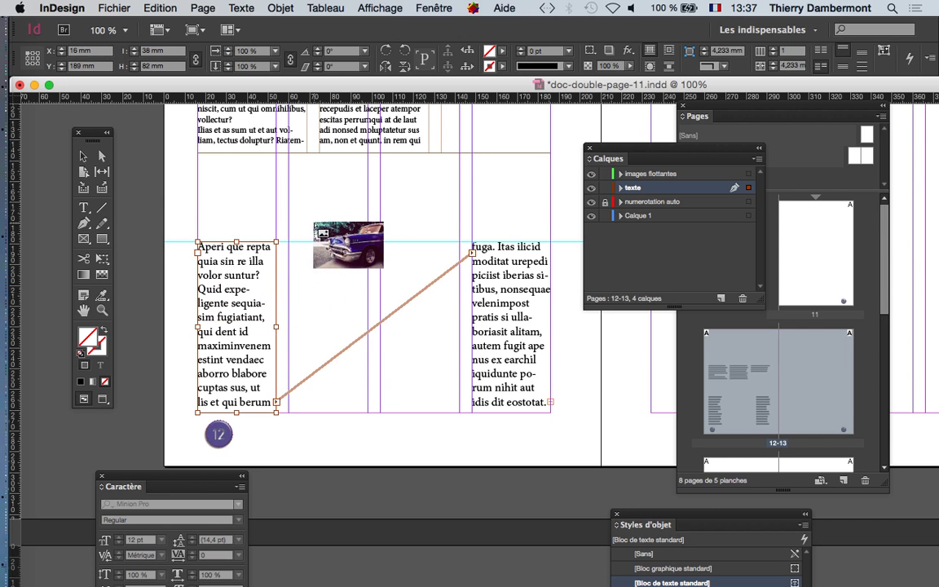
Try to place the red car image between the two text columns, starting at the horizontal guide.
left_click(315, 228)
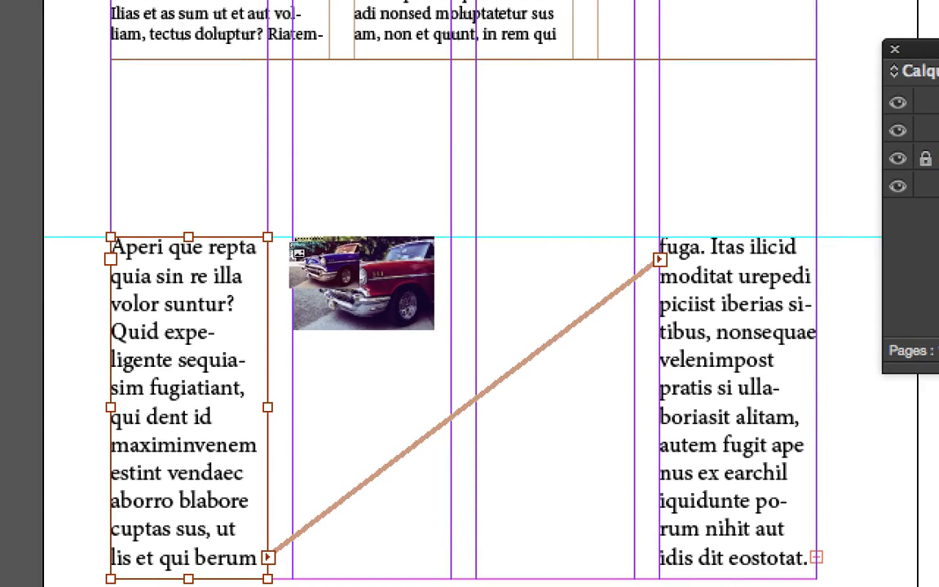
left_click_drag(292, 237, 379, 467)
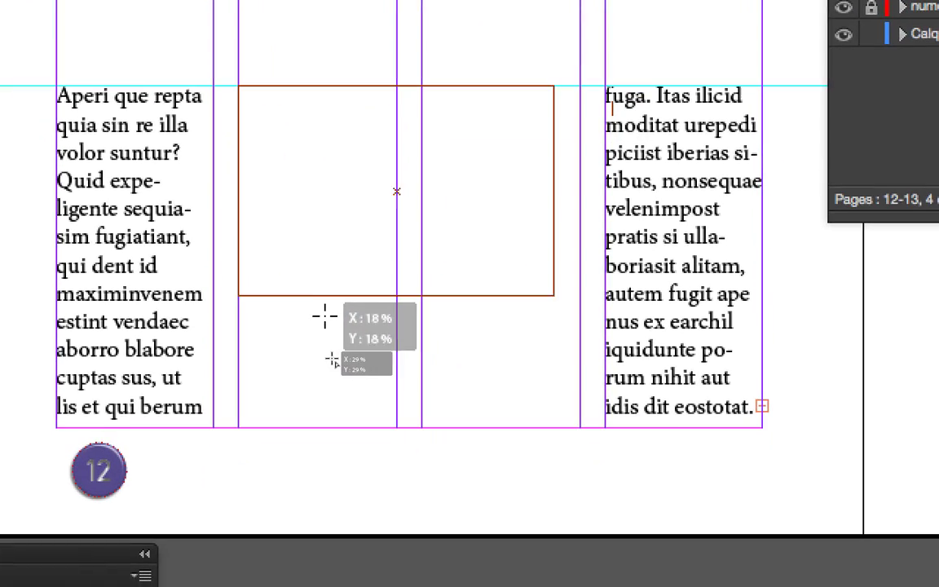
left_click_drag(324, 316, 305, 272)
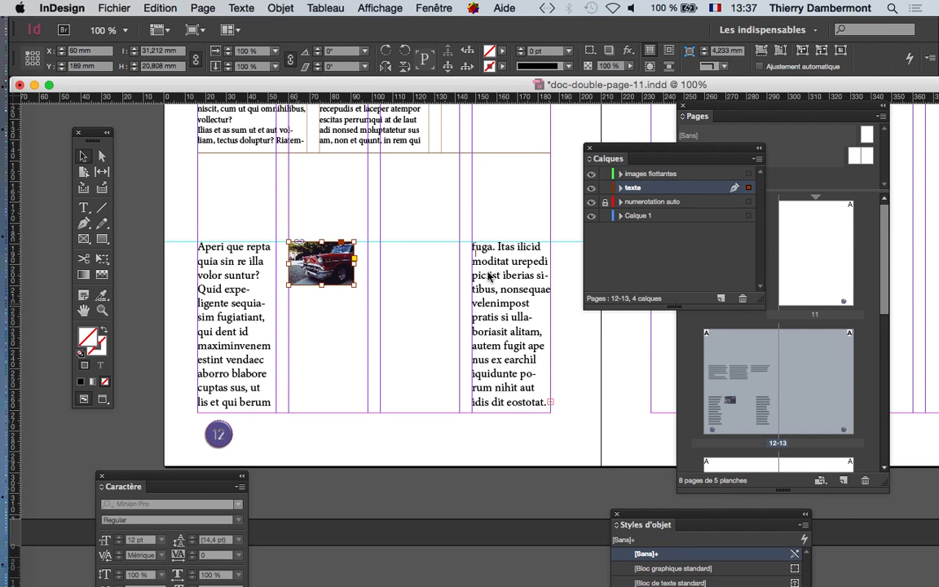
key("super+z")
key("Escape")
Place the red car image about 34 mm wide at the second column's guide intersection and enlarge its frame to 82 × 82 mm.
left_click(298, 246)
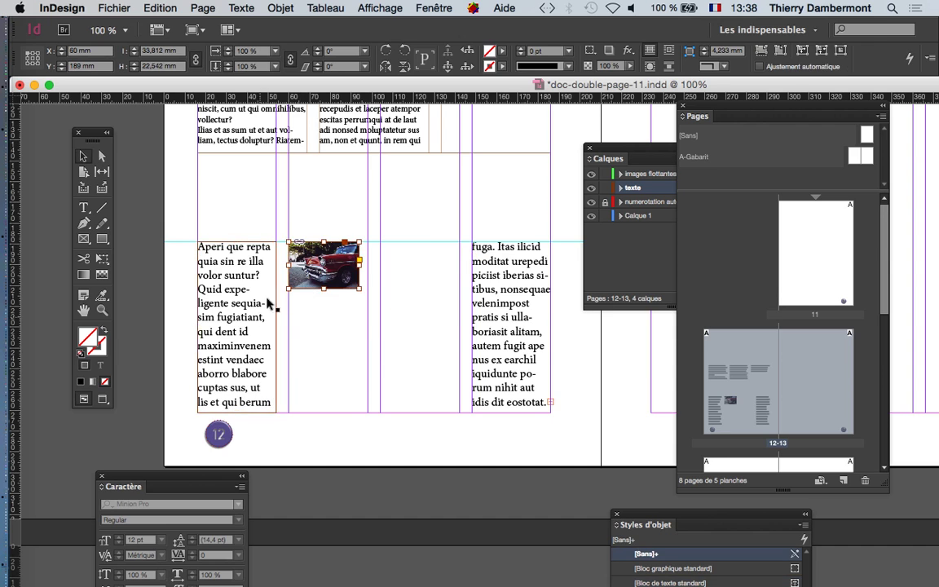
key("super+equal")
key("super+equal")
key("super+equal")
key("super+equal")
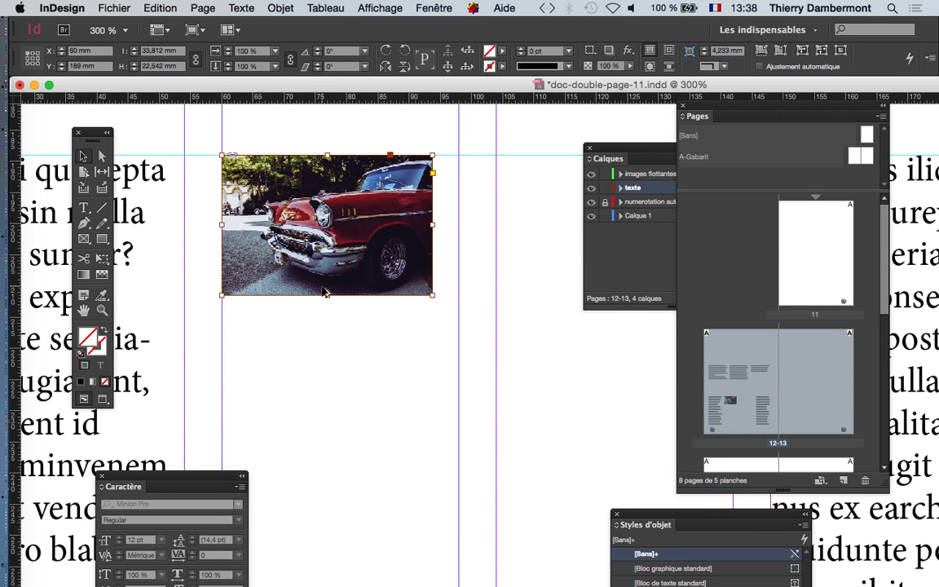
key("super+minus")
left_click_drag(312, 349, 256, 262)
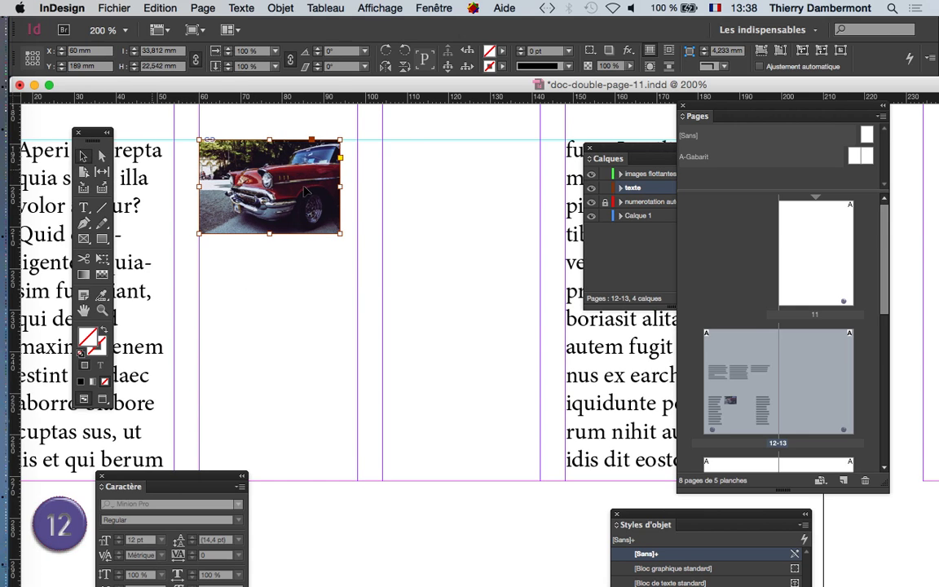
left_click_drag(343, 188, 541, 208)
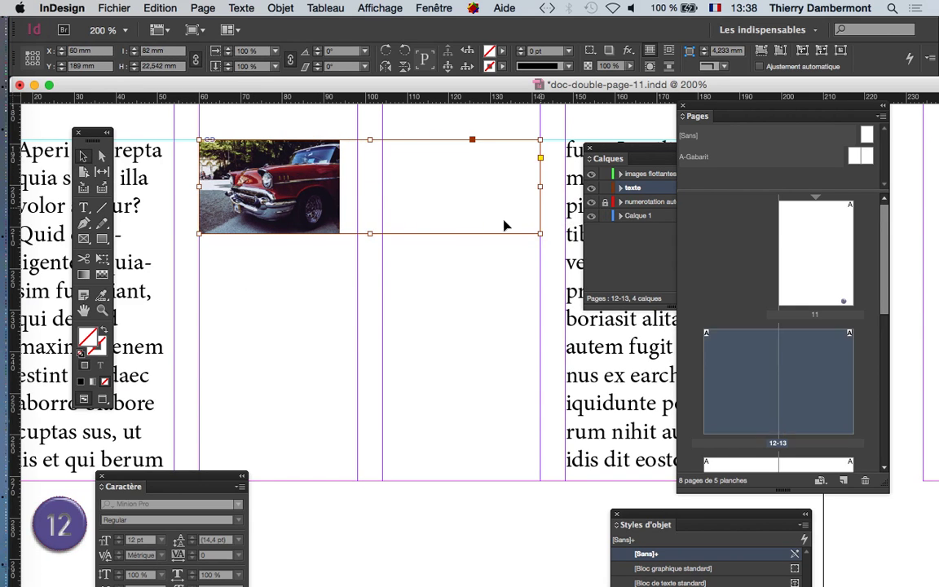
left_click_drag(371, 235, 392, 482)
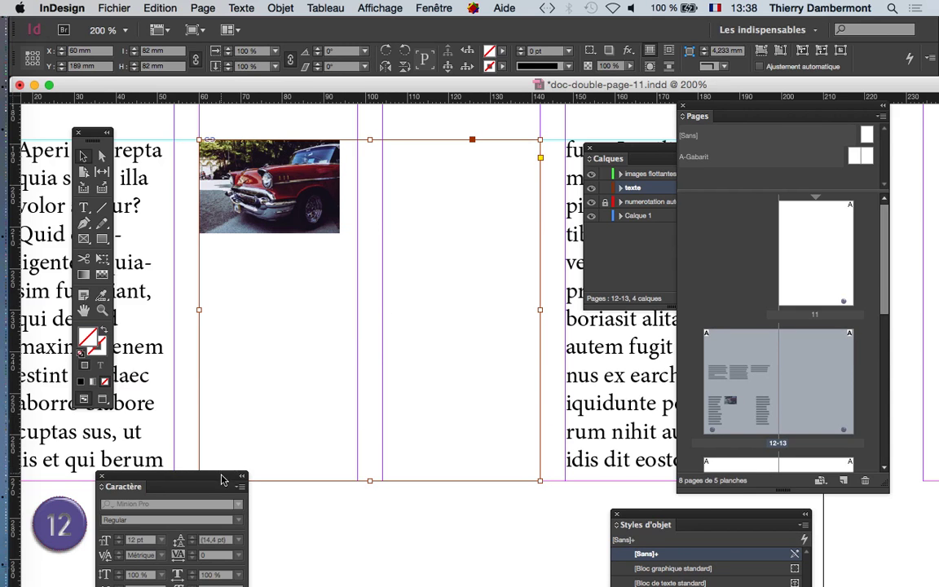
Shorten the red car's frame to 30 mm high and stretch it back down to 82 mm at the bottom margin.
left_click_drag(223, 477, 250, 519)
left_click_drag(370, 481, 371, 264)
mouse_move(529, 202)
left_mouse_down()
mouse_move(373, 201)
mouse_move(540, 203)
left_mouse_up()
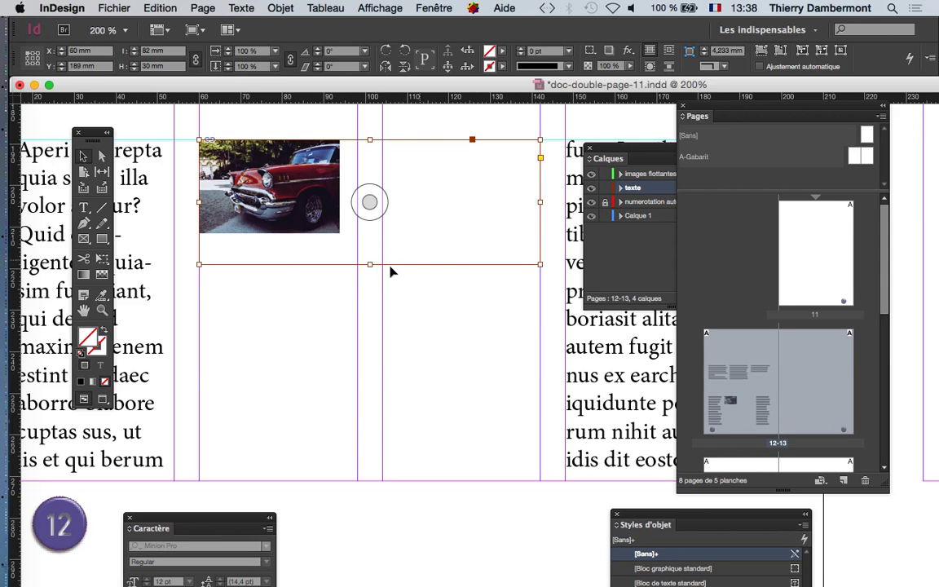
left_click_drag(371, 264, 380, 480)
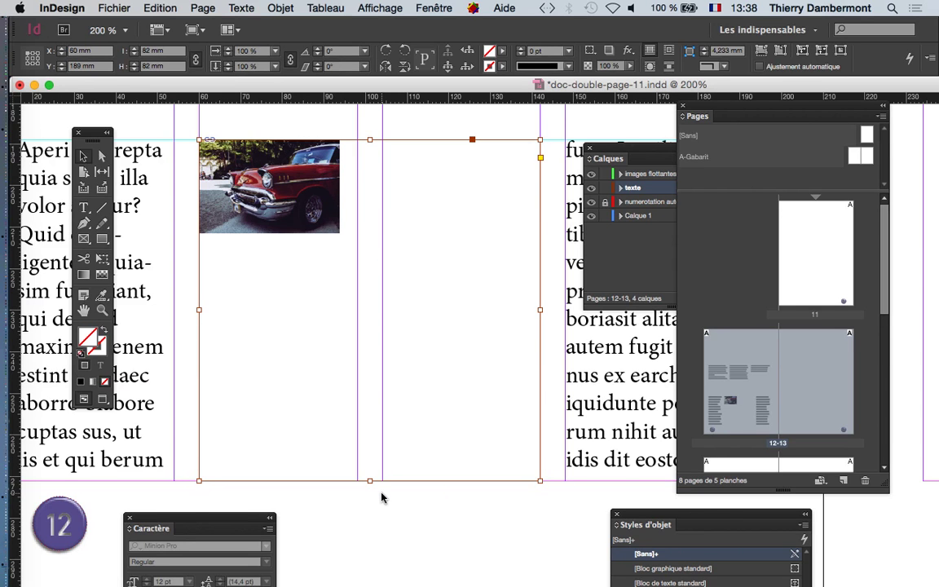
Fit the red car image proportionally inside its 82 × 82 mm frame on page 12.
key("super+minus")
key("super+minus")
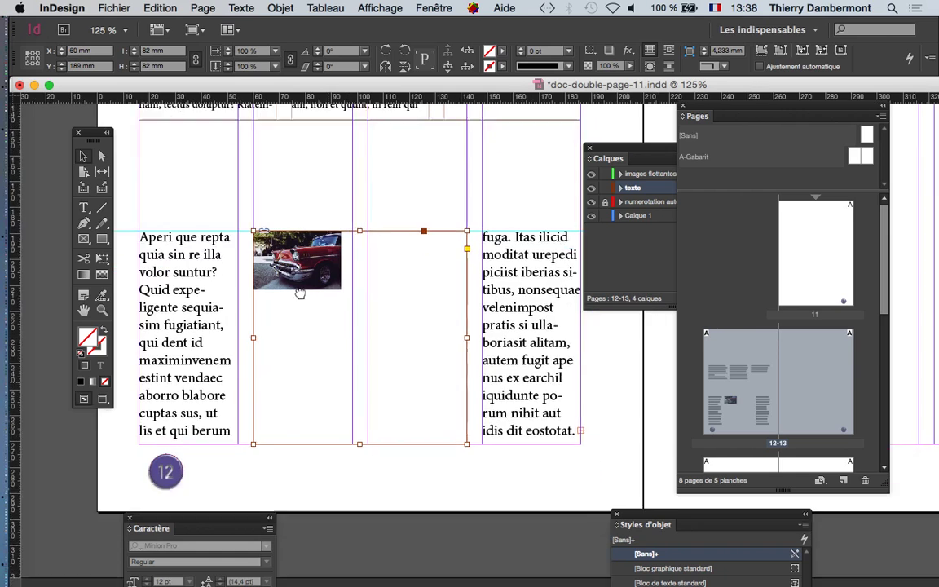
scroll(300, 293, "down", 4)
scroll(297, 287, "right", 1)
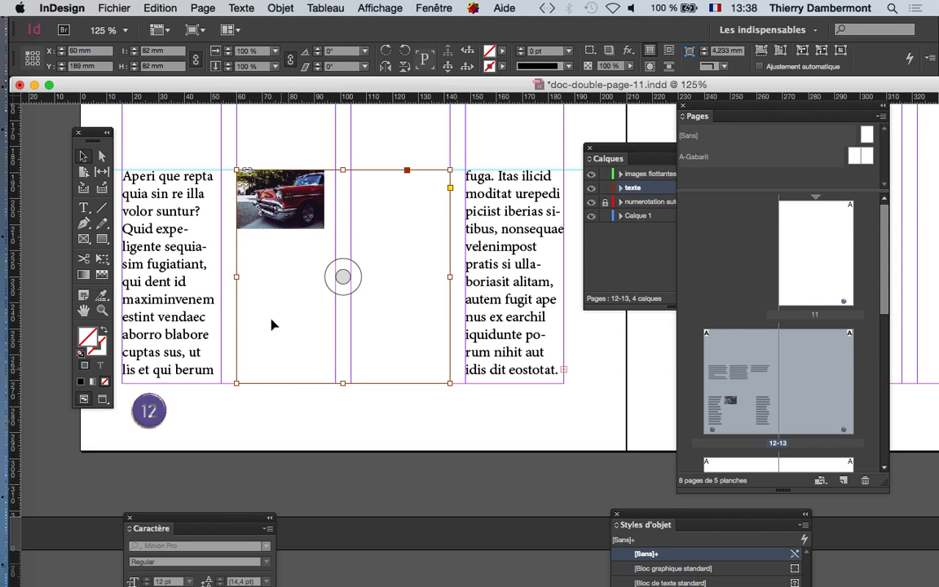
left_click(279, 7)
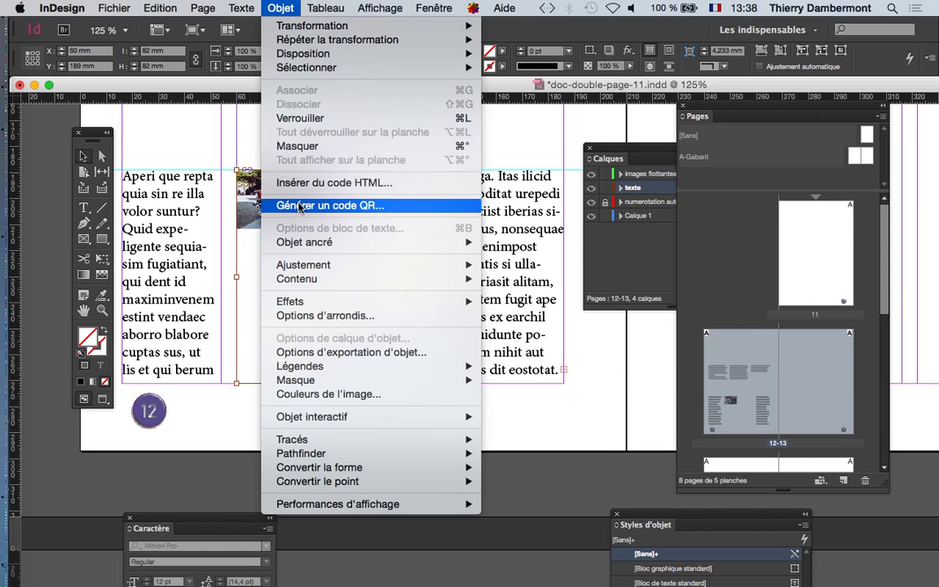
mouse_move(316, 269)
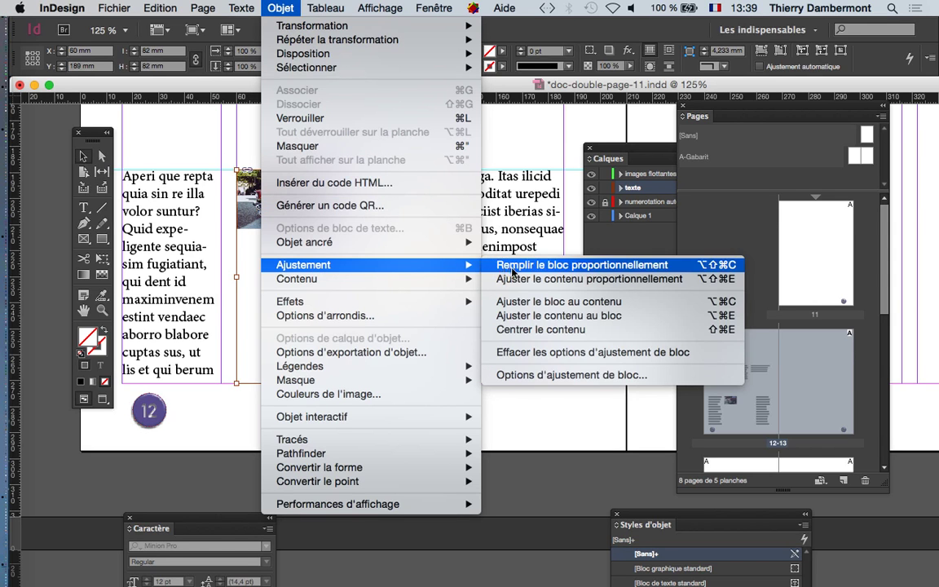
left_click(586, 287)
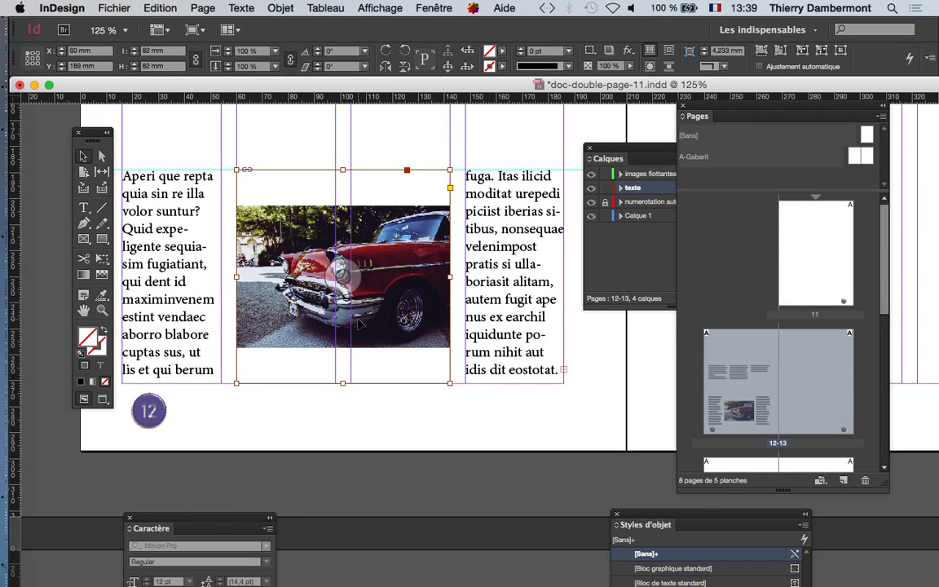
Fit the red car image to the full frame, allowing it to stretch out of proportion.
left_click(279, 9)
mouse_move(322, 271)
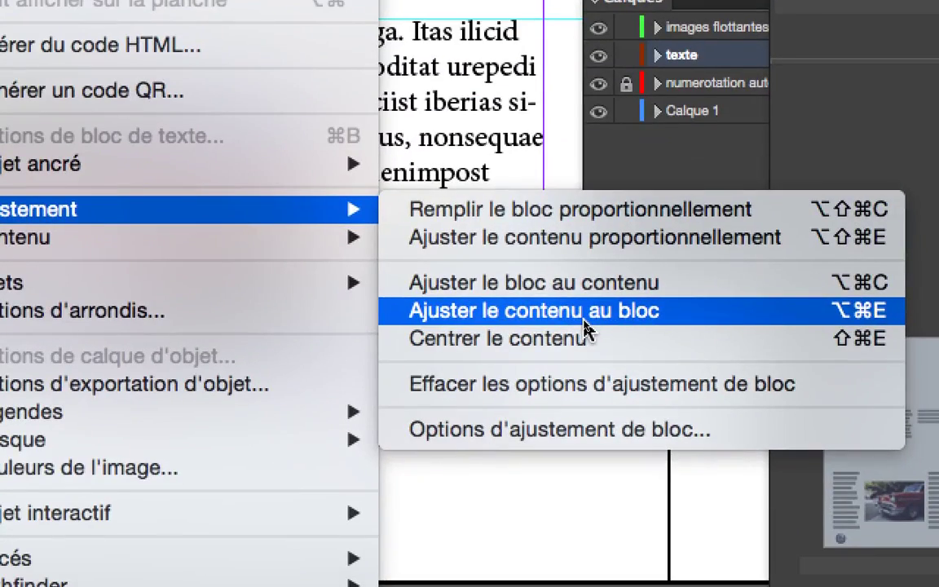
left_click(584, 320)
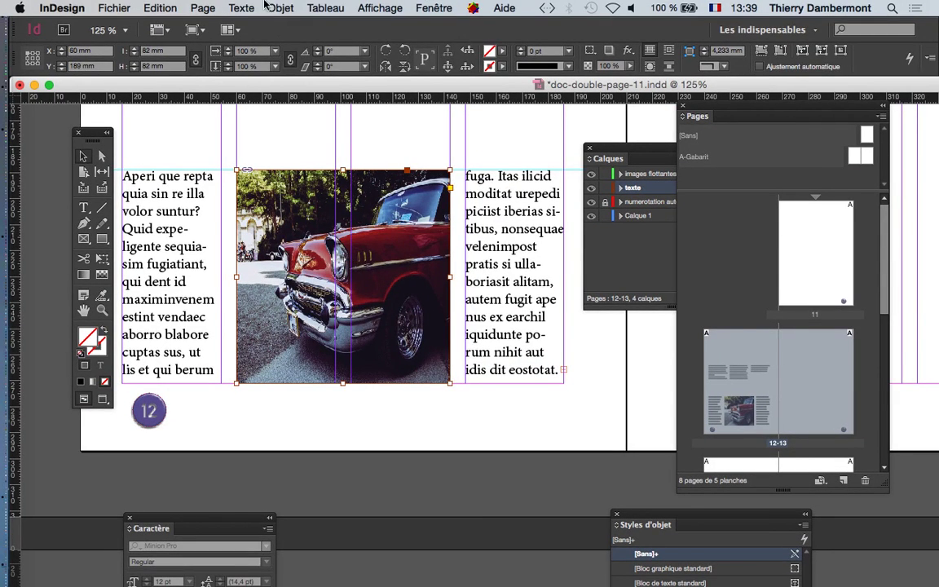
Fill the red car's frame proportionally with the image.
left_click(269, 7)
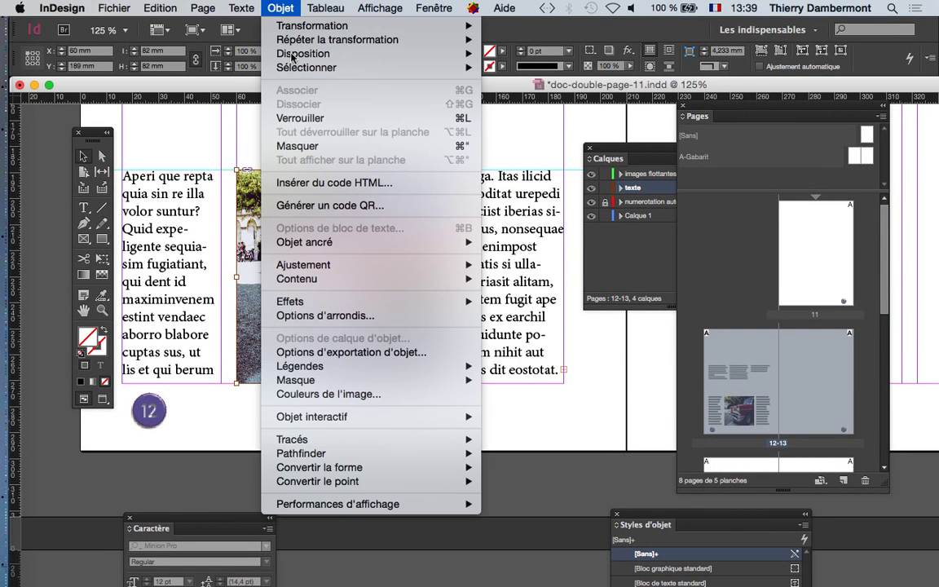
mouse_move(390, 265)
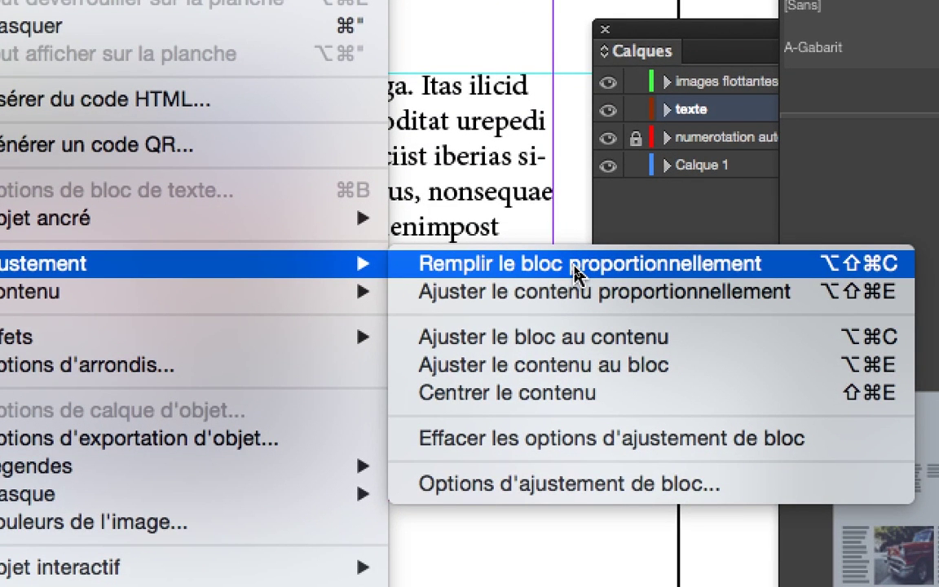
left_click(576, 273)
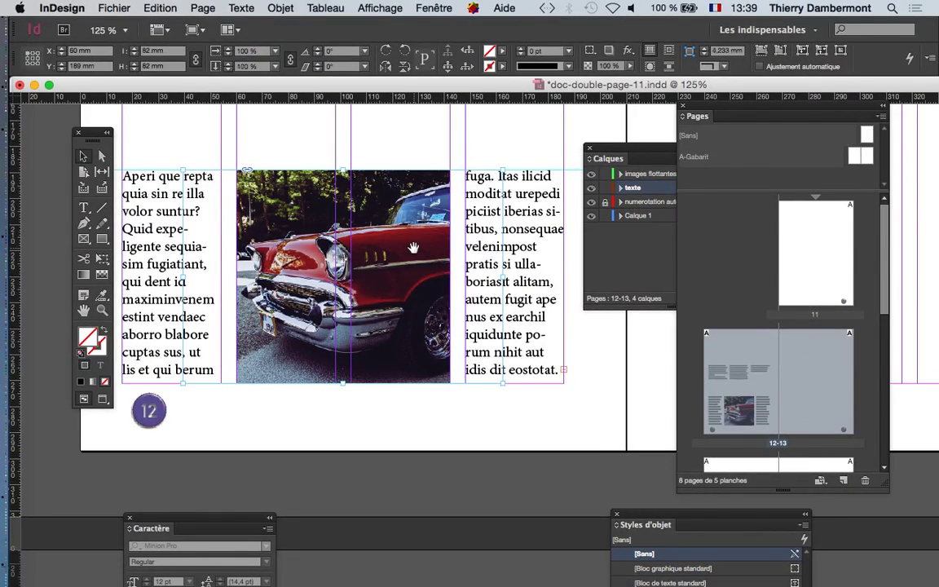
Shift the red car image horizontally inside its frame to an X offset of -8 mm, then deselect it.
double_click(415, 254)
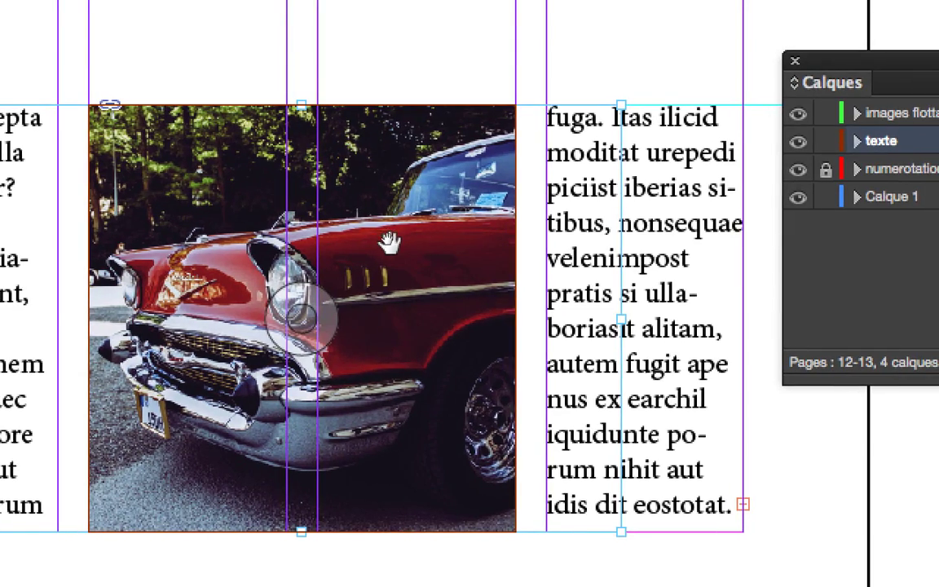
left_click_drag(390, 242, 420, 247)
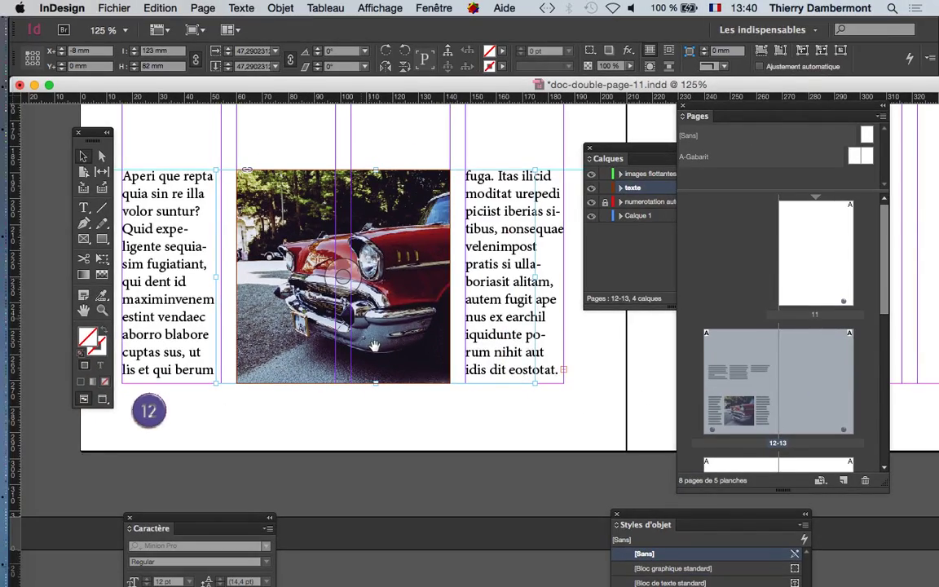
left_click_drag(338, 310, 377, 336)
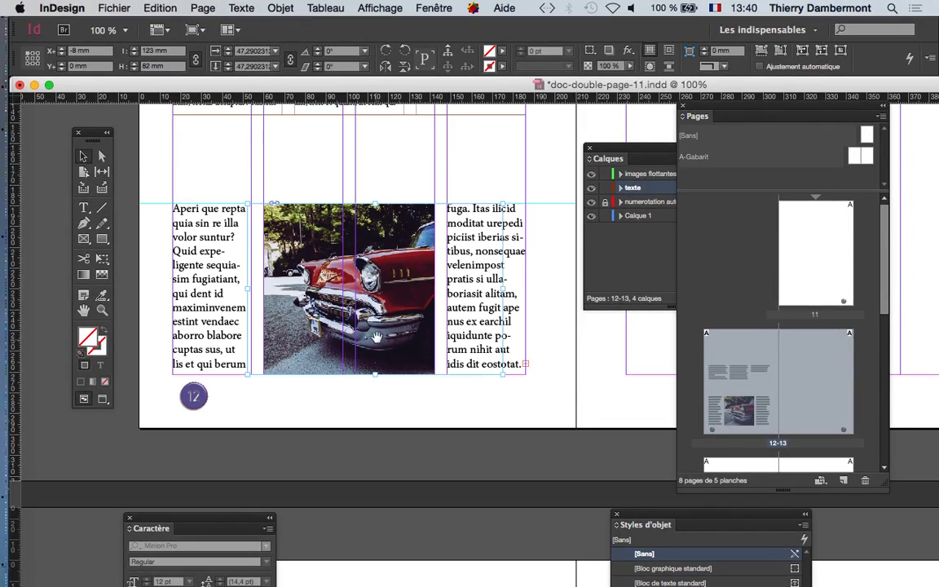
left_click(143, 270)
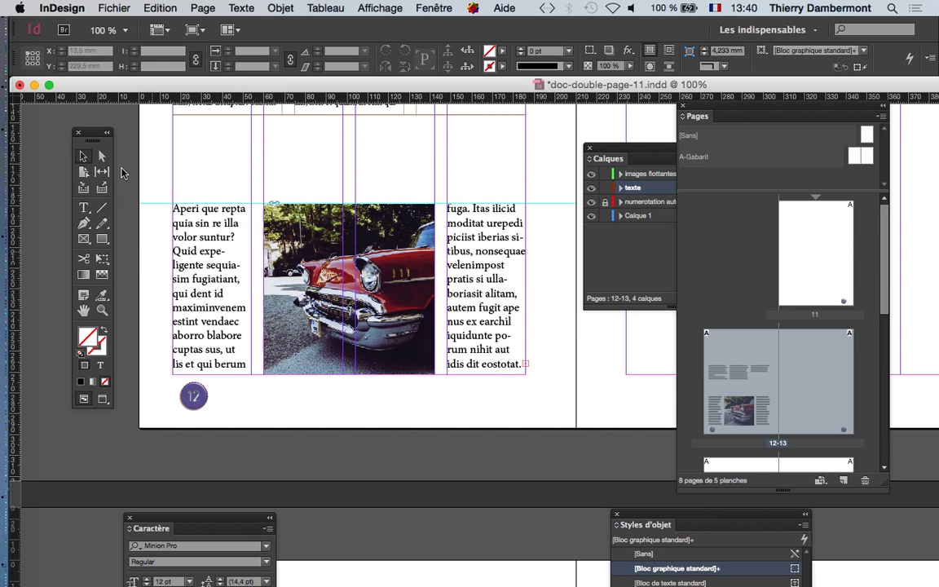
Switch to Preview mode to check page 12 without guides and frame edges.
key("super+minus")
key("super+minus")
key("super+plus")
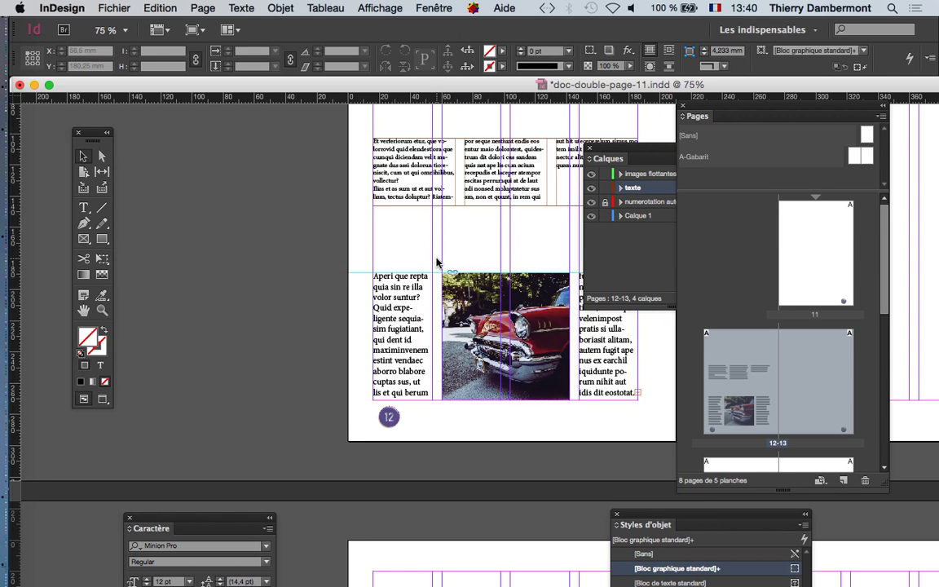
left_click_drag(489, 275, 380, 187)
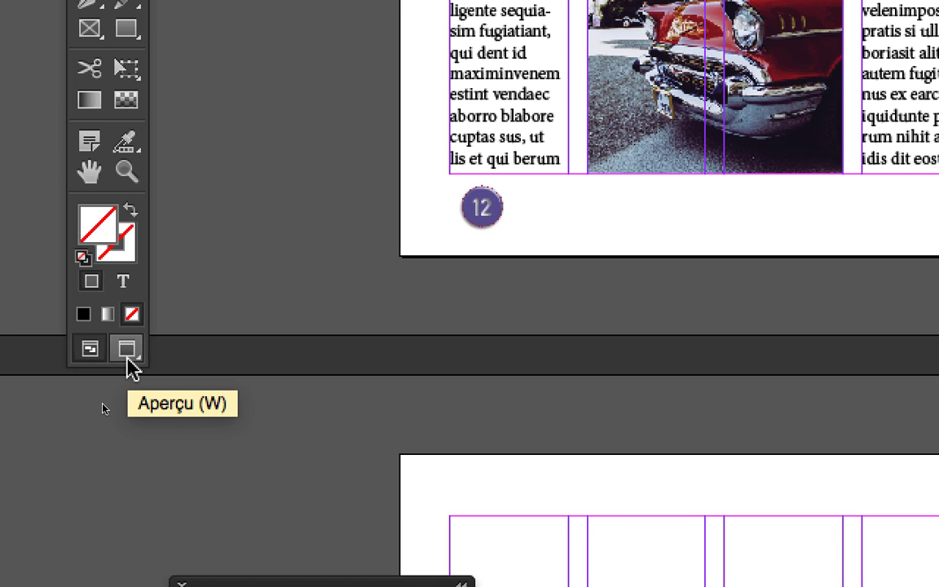
left_click(128, 359)
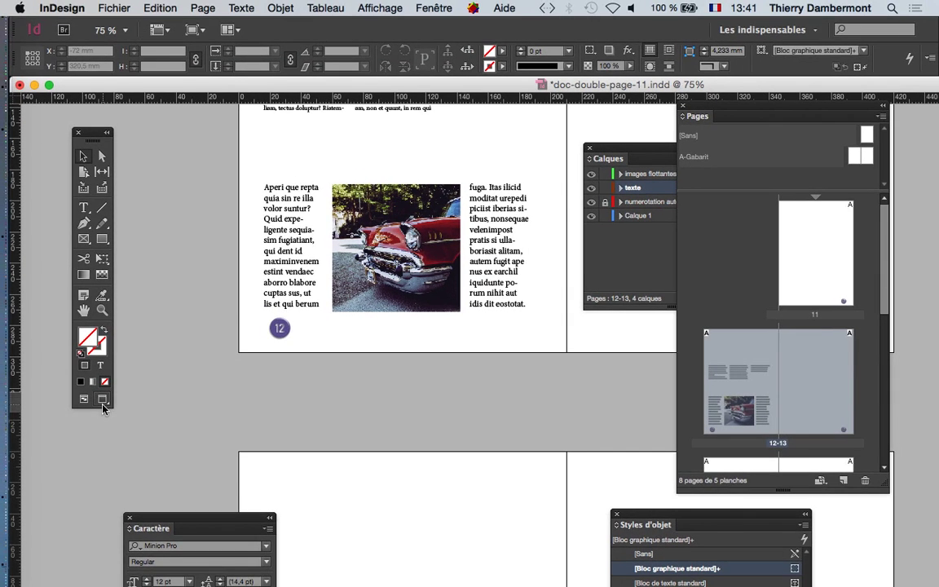
Move the Layers panel below page 12's red car image and return the display to Normal mode.
left_click_drag(626, 152, 368, 387)
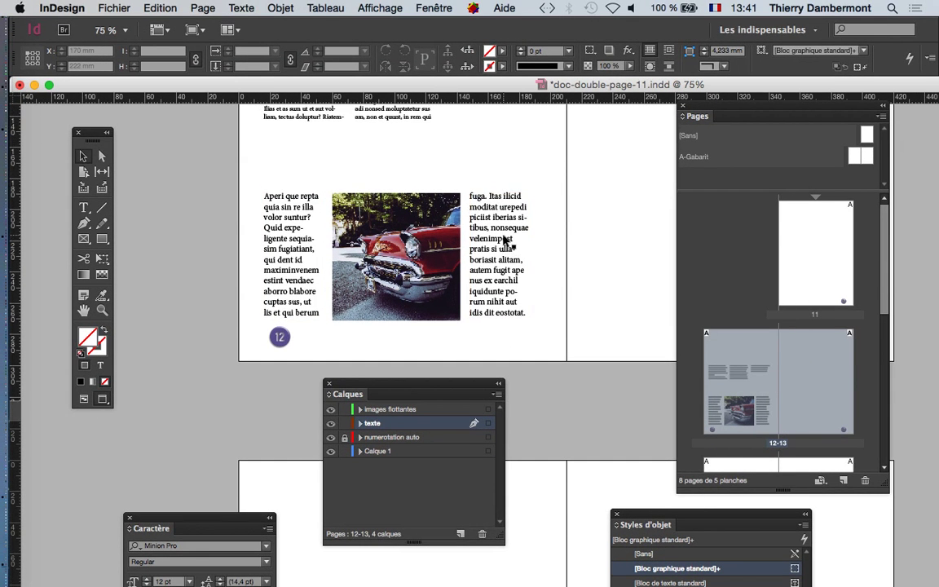
key("super+minus")
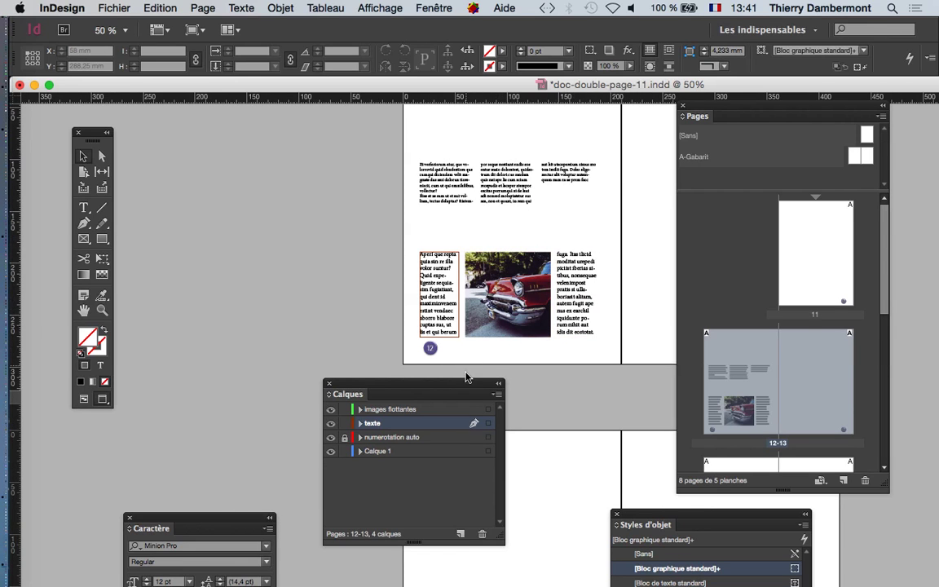
left_click_drag(457, 389, 301, 385)
key("super+equal")
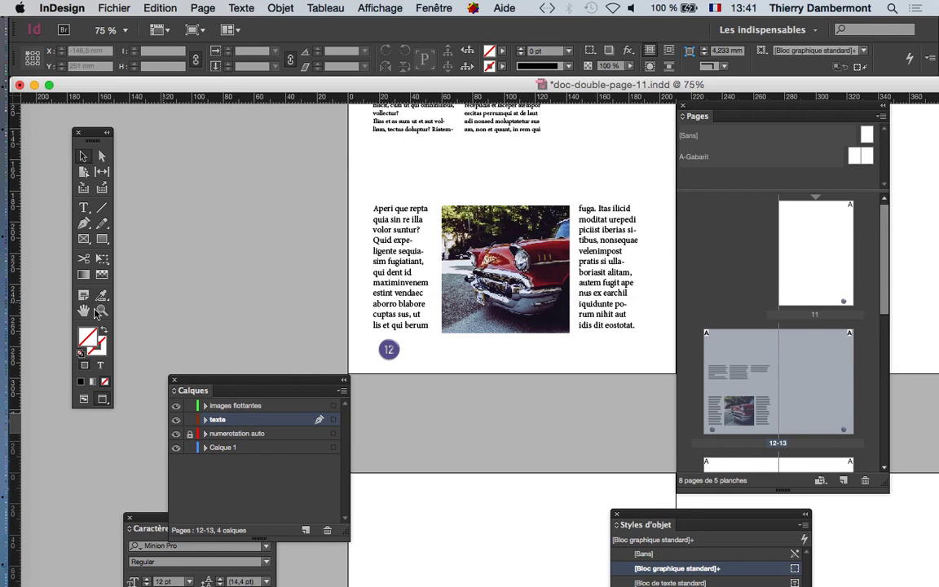
left_click_drag(409, 282, 300, 238)
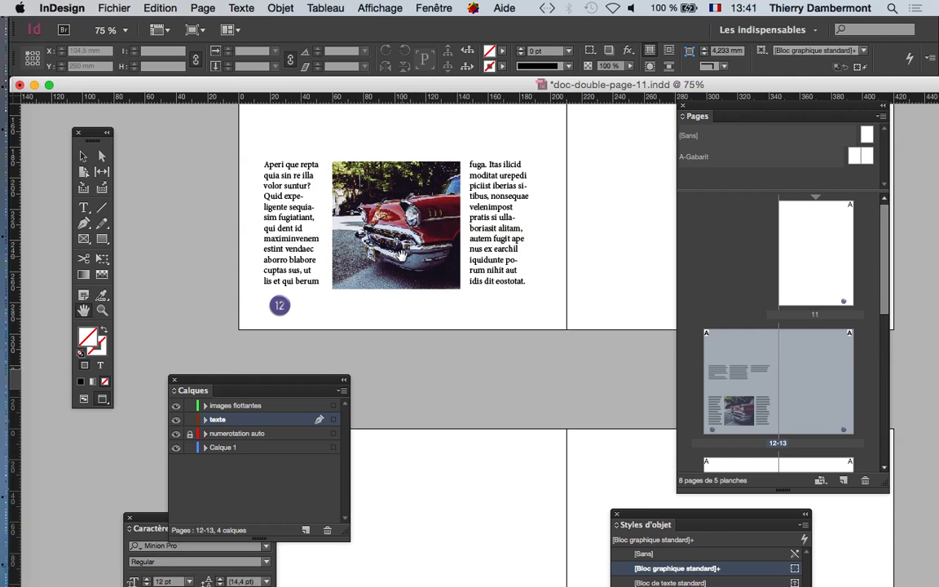
key("super+equal")
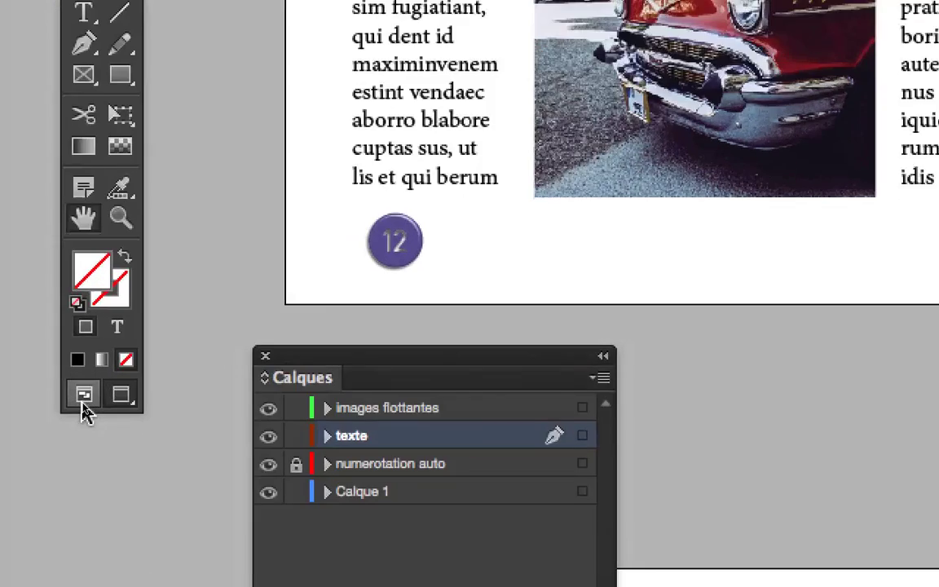
left_click(84, 401)
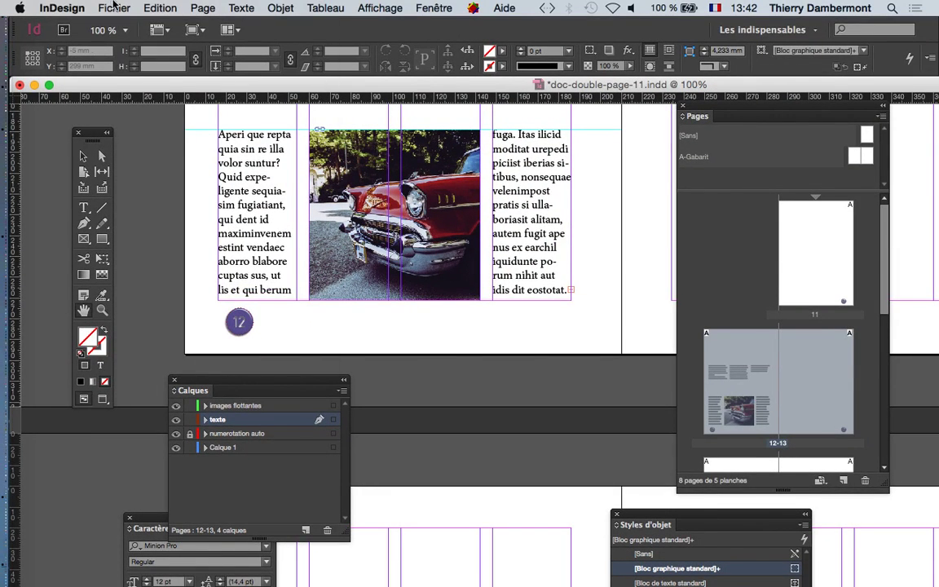
Save the document as doc-double-page-12.indd in the InDesign jour 1 folder.
left_click(114, 8)
left_click(171, 141)
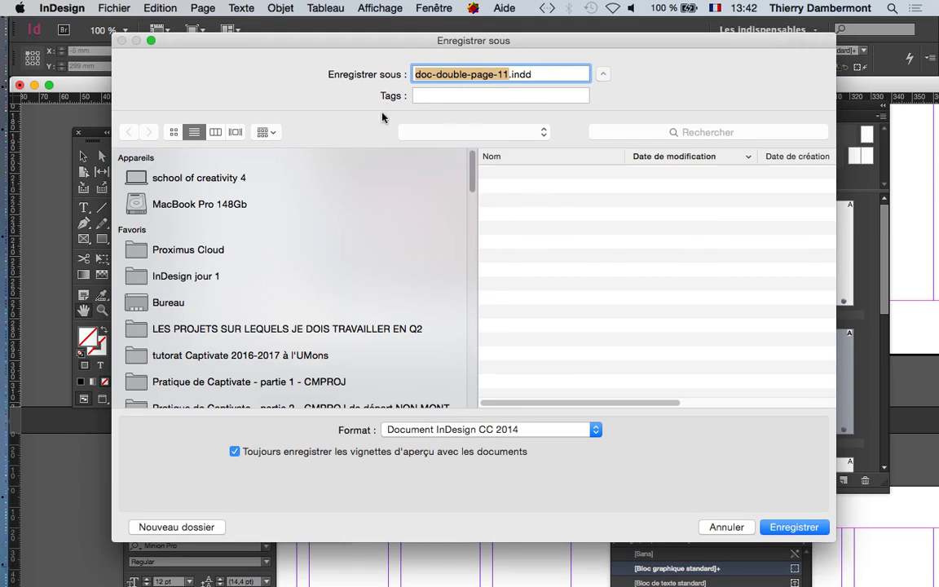
left_click(507, 74)
key("BackSpace")
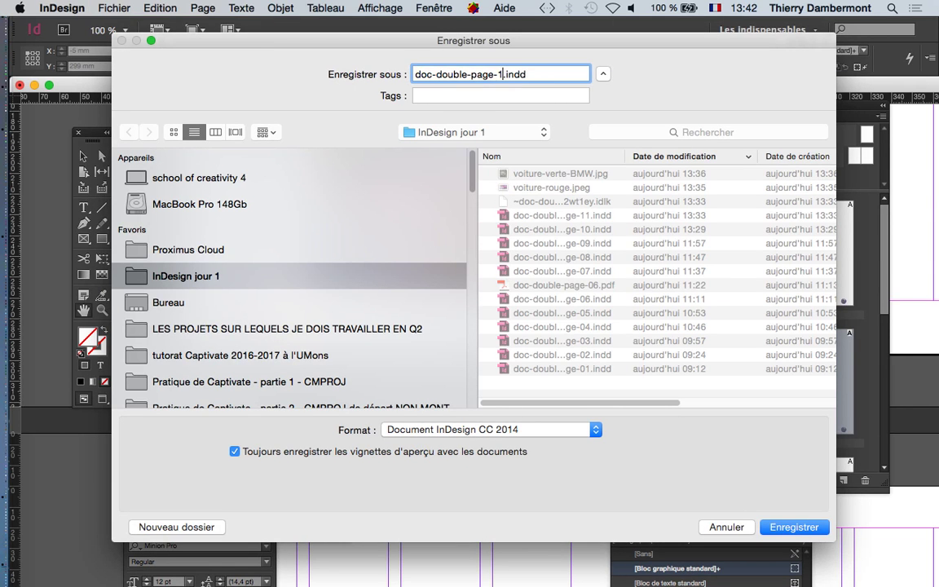
type("2")
key("Return")
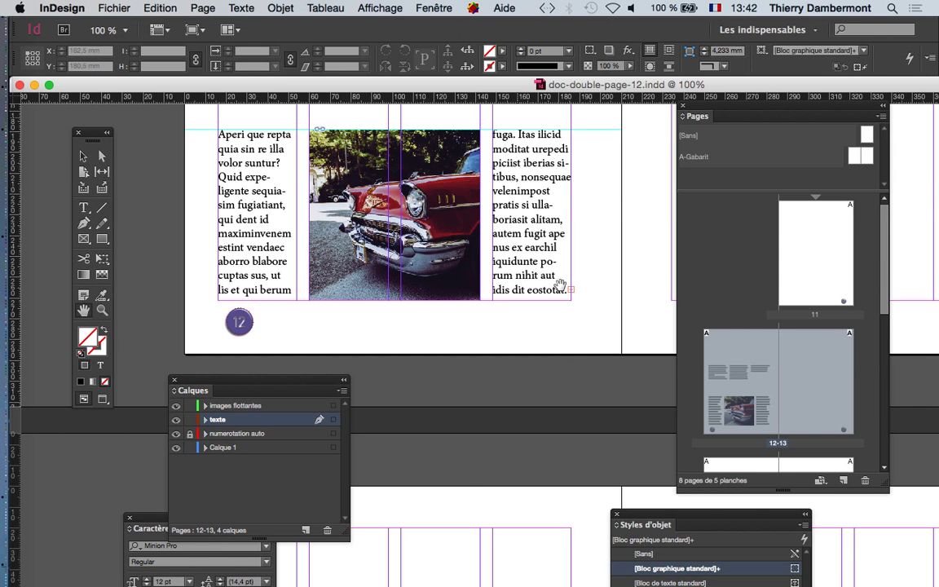
Move the Layers panel clear of the three-column text on page 12.
key("super+minus")
scroll(560, 286, "up", 3)
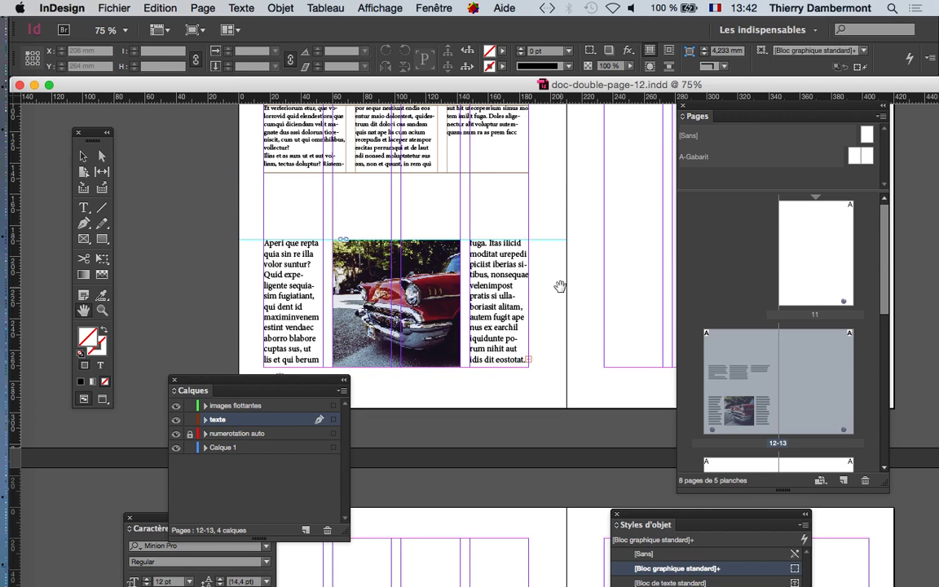
key("super+minus")
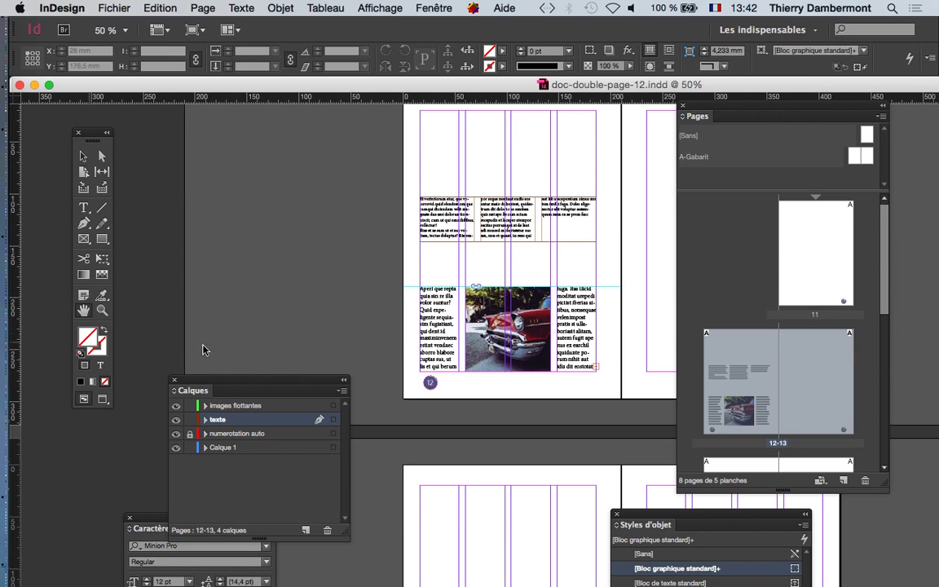
scroll(383, 286, "down", 3)
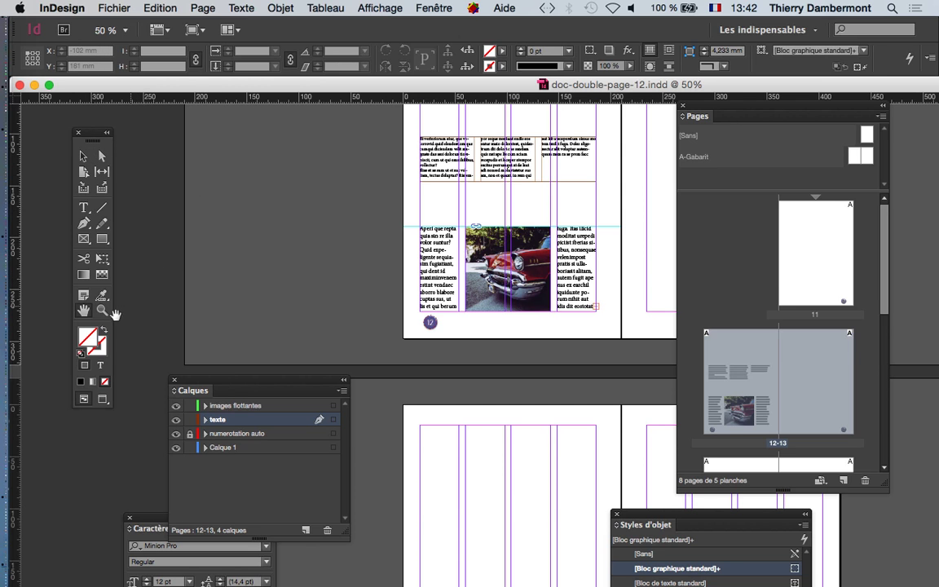
double_click(84, 311)
left_click_drag(427, 408, 377, 259)
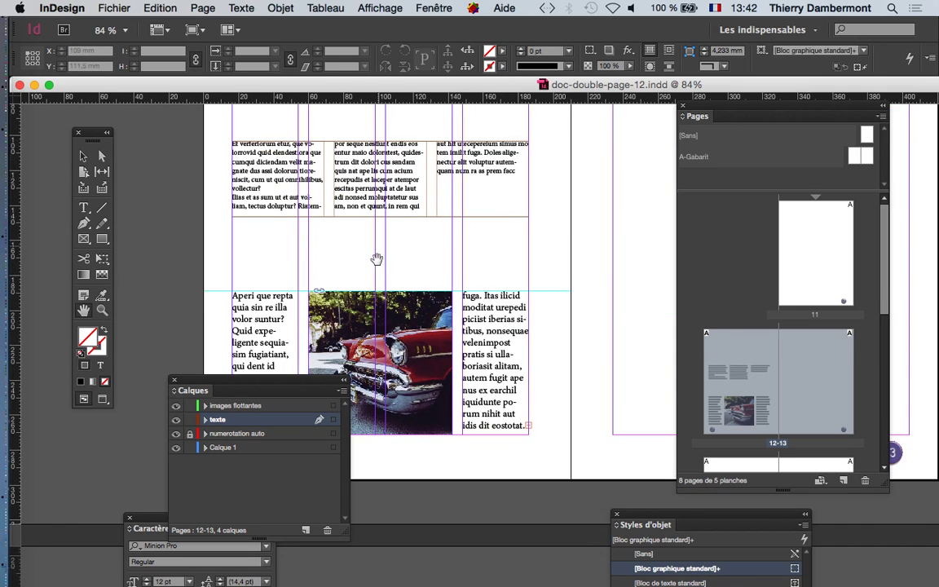
scroll(376, 259, "down", 5)
scroll(544, 274, "up", 10)
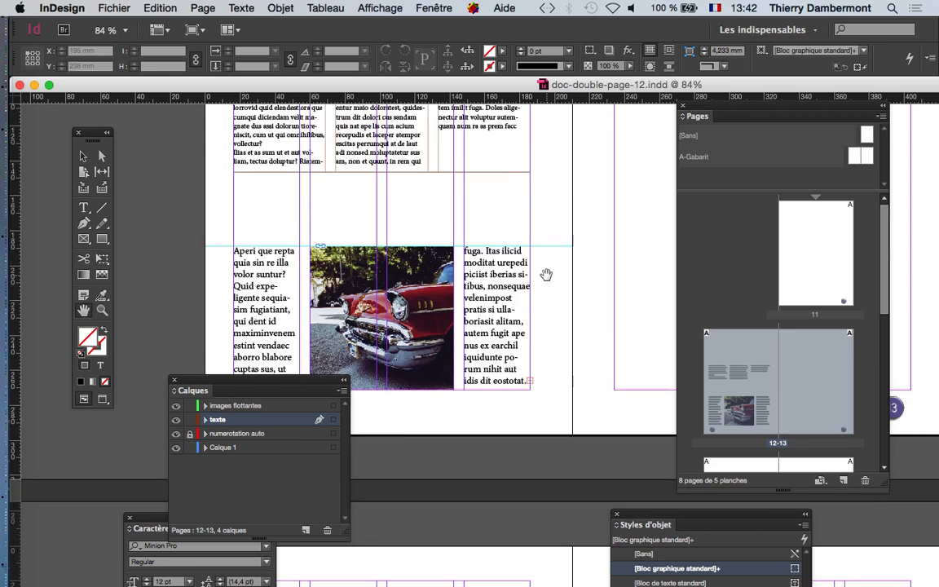
scroll(543, 274, "up", 5)
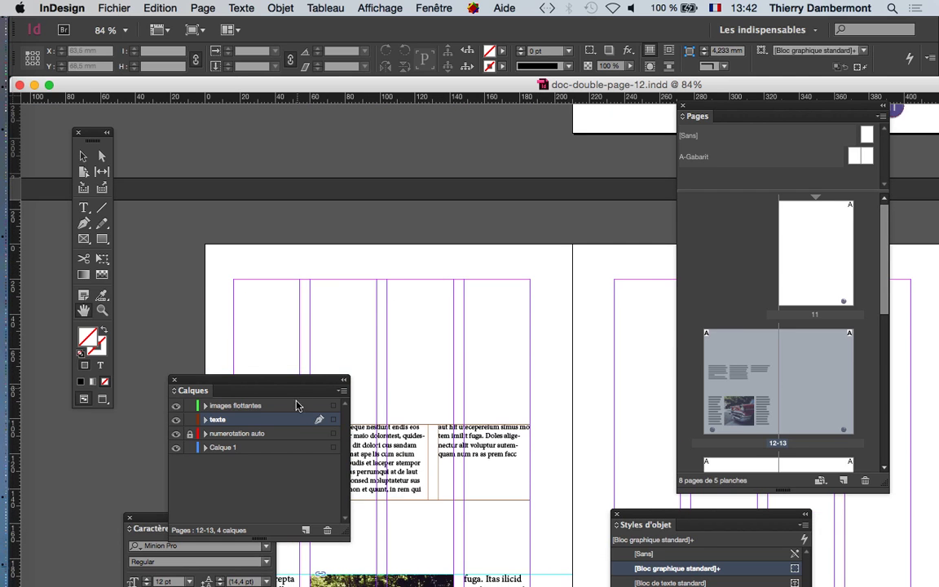
left_click_drag(310, 382, 147, 444)
Move the three-column text frame up to page 12's top margin, at X 16 mm and Y 20 mm.
left_click(83, 156)
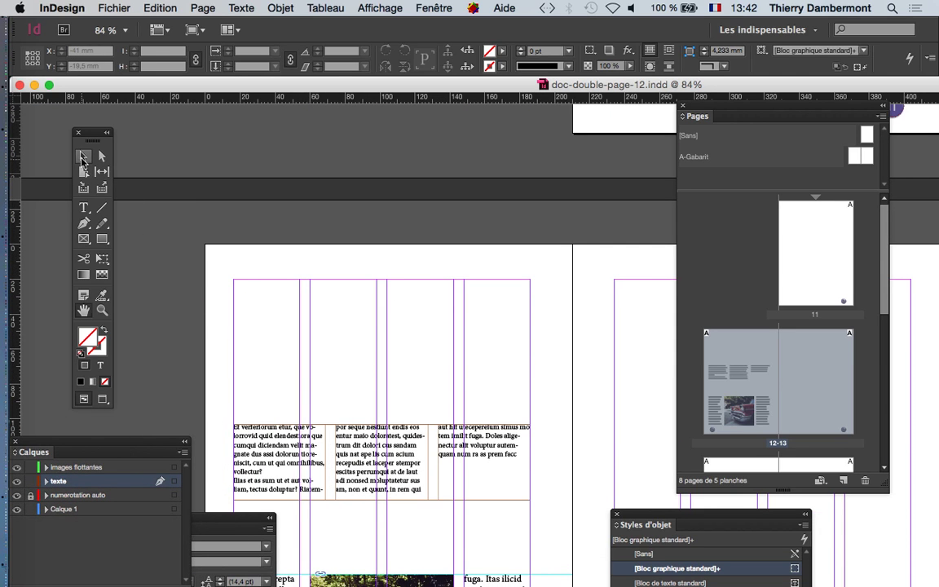
left_click(356, 445)
left_click_drag(356, 446, 359, 306)
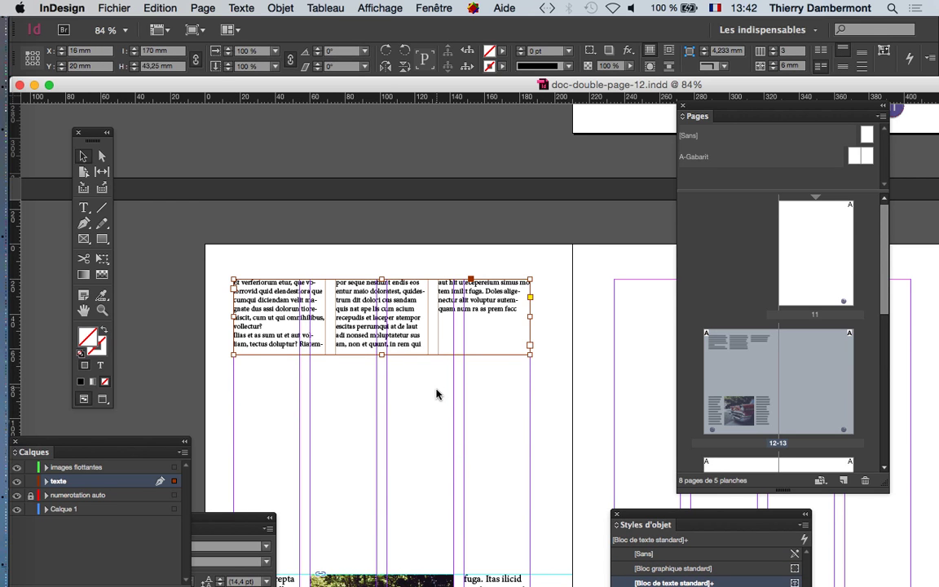
scroll(436, 392, "down", 3)
scroll(432, 395, "down", 1)
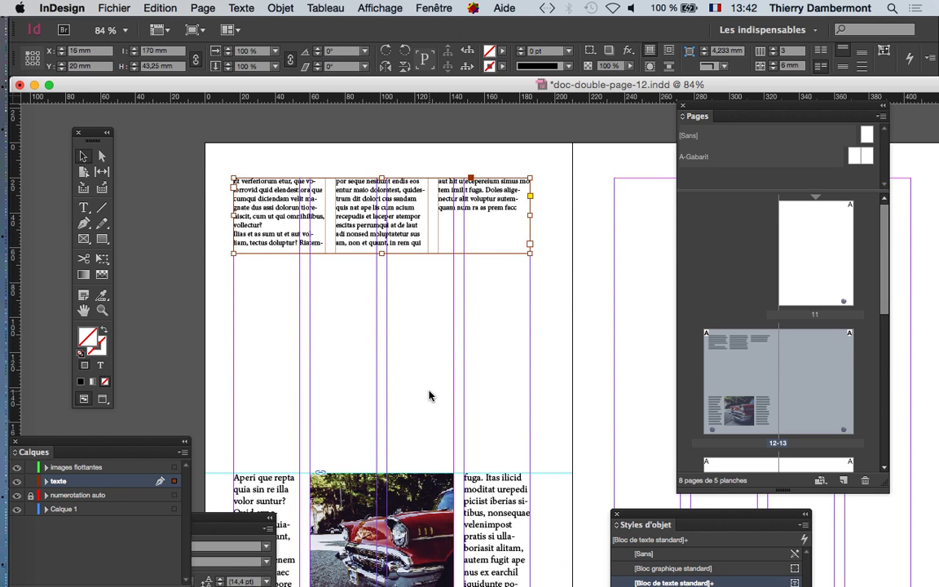
Reassign page 12's red car image from the texte layer to images flottantes and move the Layers panel clear of the page.
scroll(425, 404, "down", 1)
left_click(376, 504)
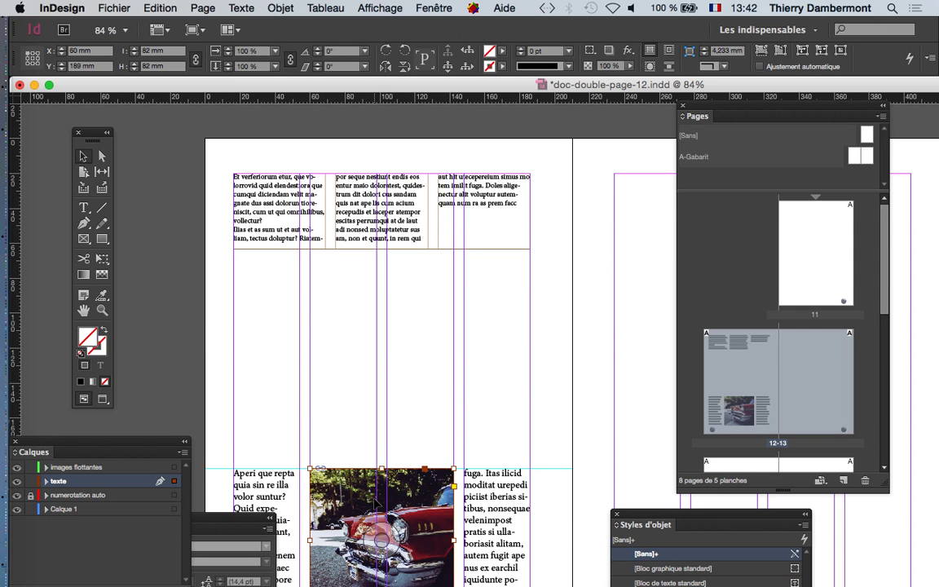
left_click_drag(696, 244, 617, 290)
scroll(473, 422, "down", 5)
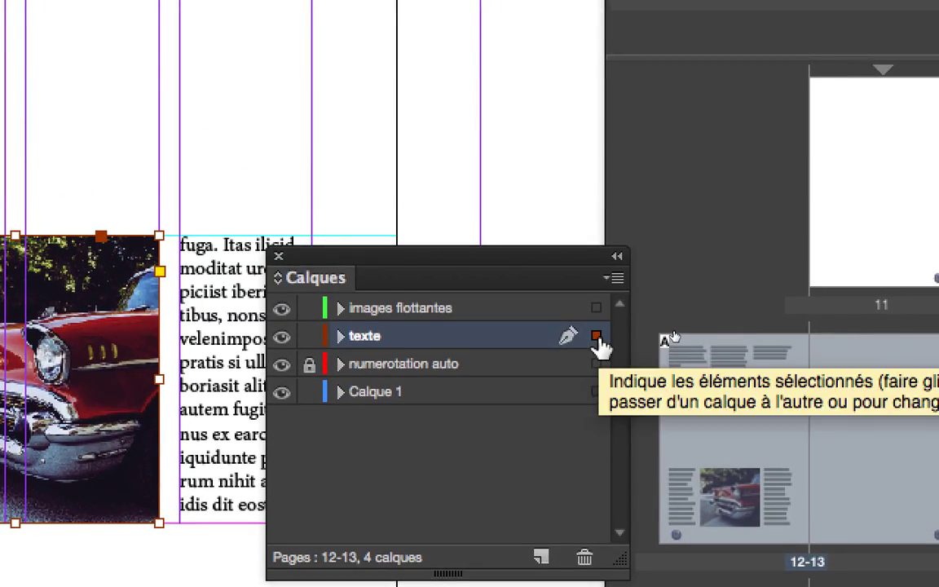
left_click_drag(598, 336, 599, 313)
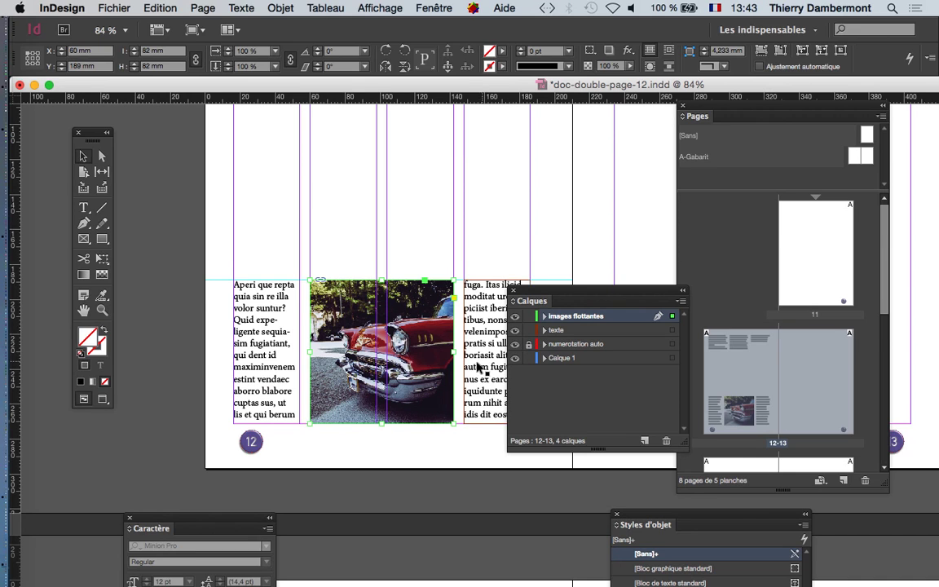
left_click_drag(537, 291, 606, 325)
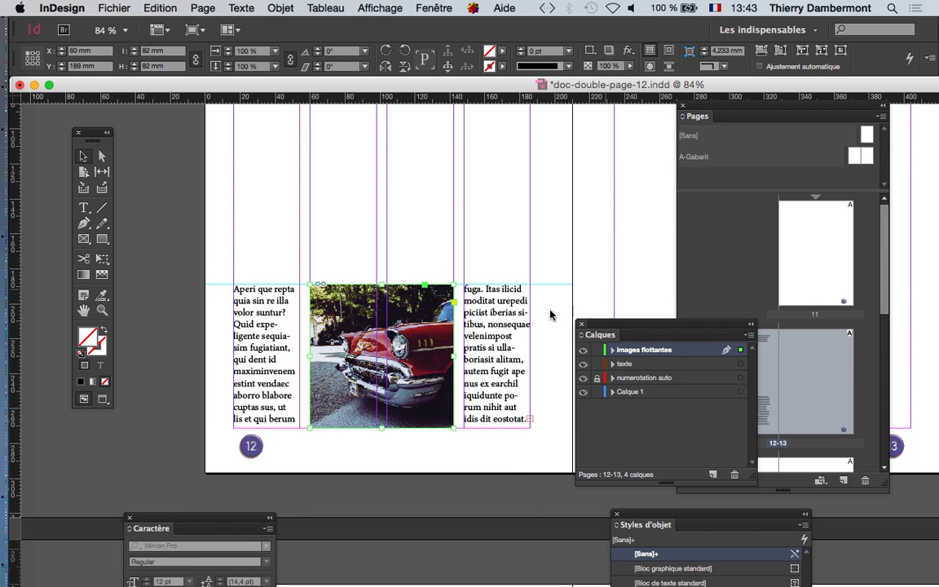
scroll(218, 254, "up", 1)
left_click(179, 346)
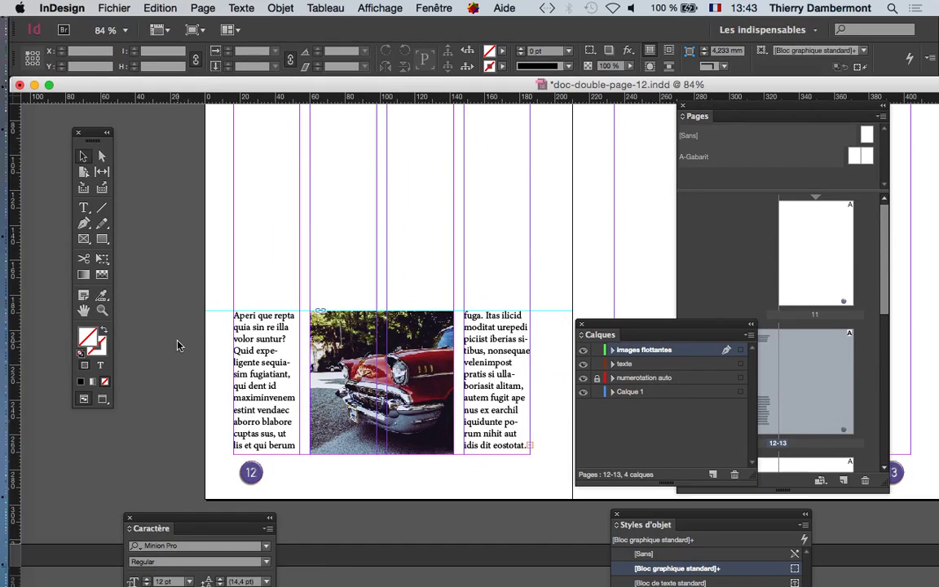
Try placing voiture-verte-BMW.jpg 170 mm wide across page 12's columns below the upper text, and undo the placement.
left_click(116, 8)
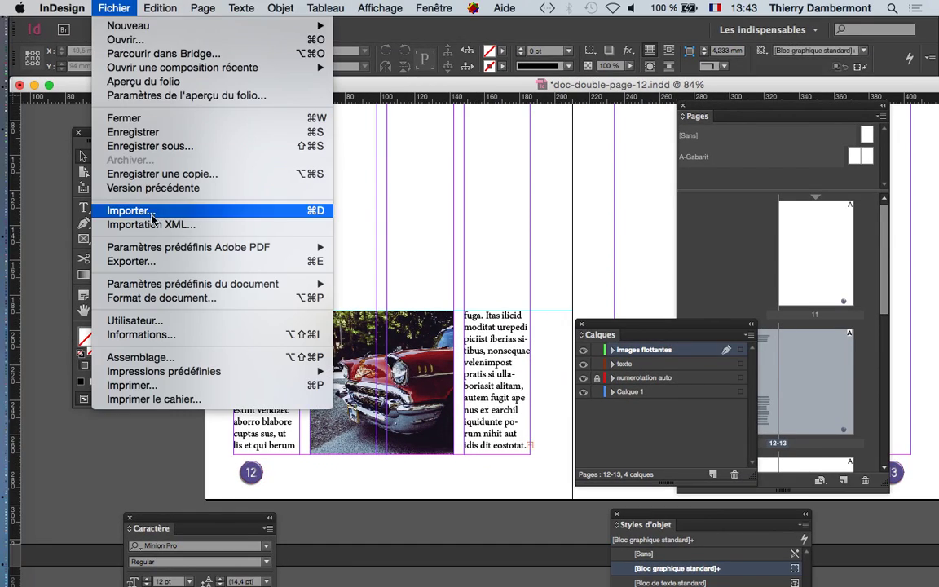
left_click(130, 210)
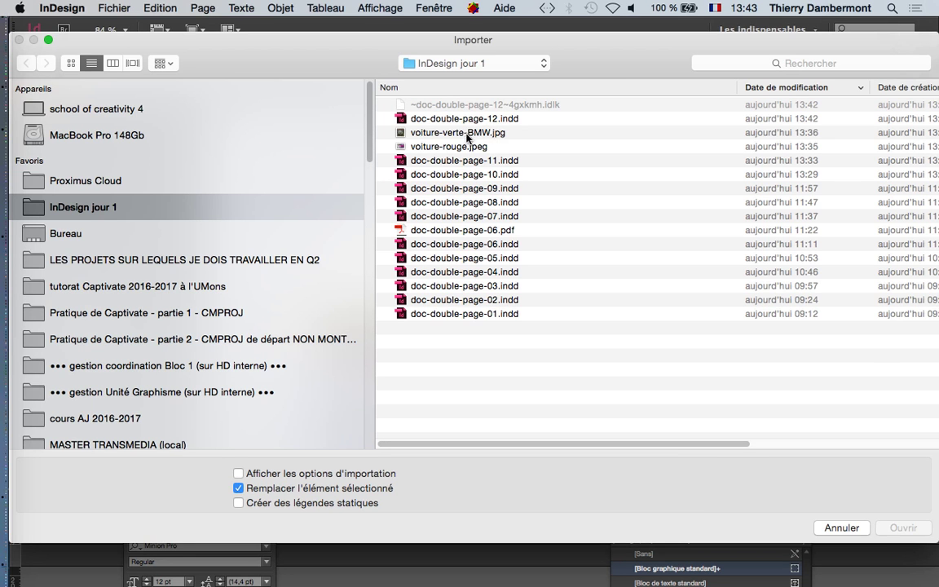
left_click(466, 135)
left_click(888, 528)
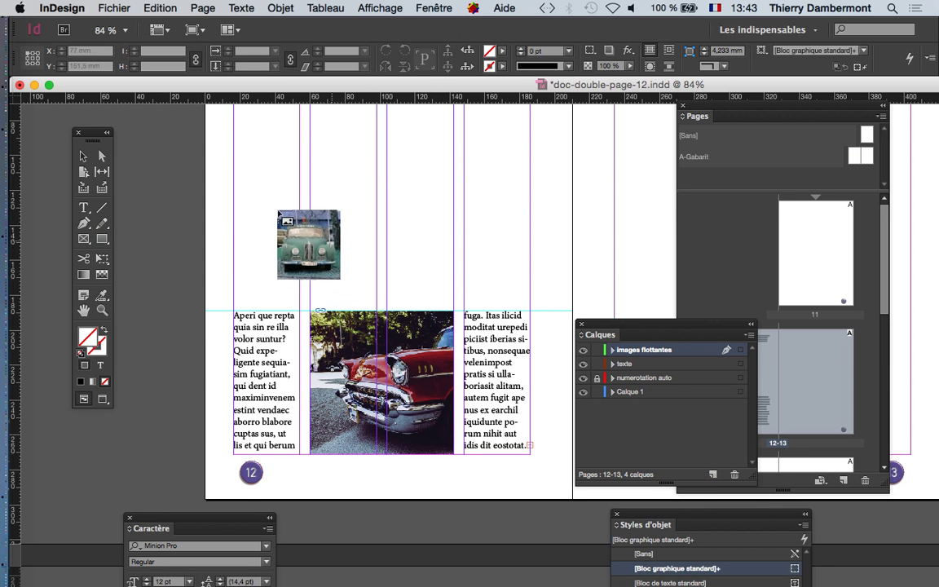
scroll(689, 399, "up", 2)
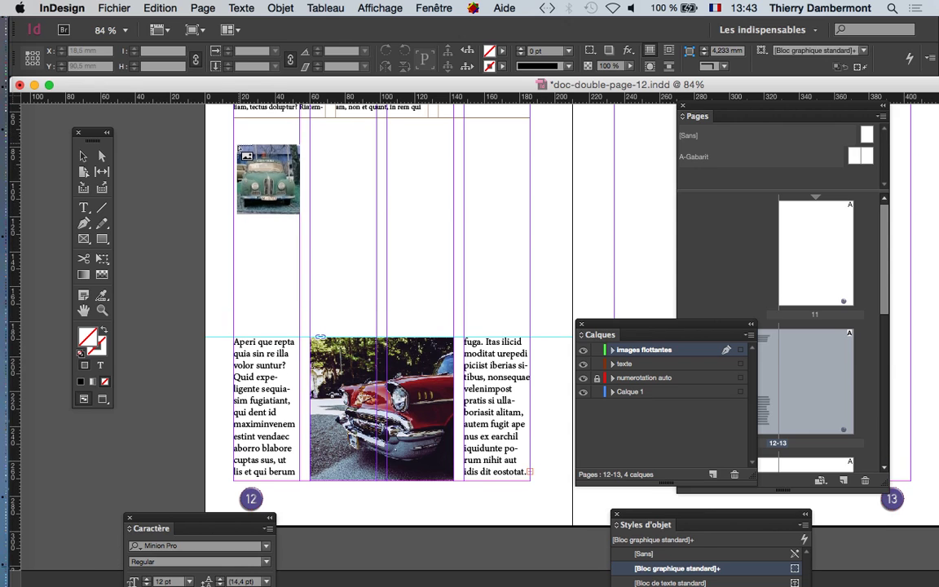
left_click_drag(235, 140, 531, 295)
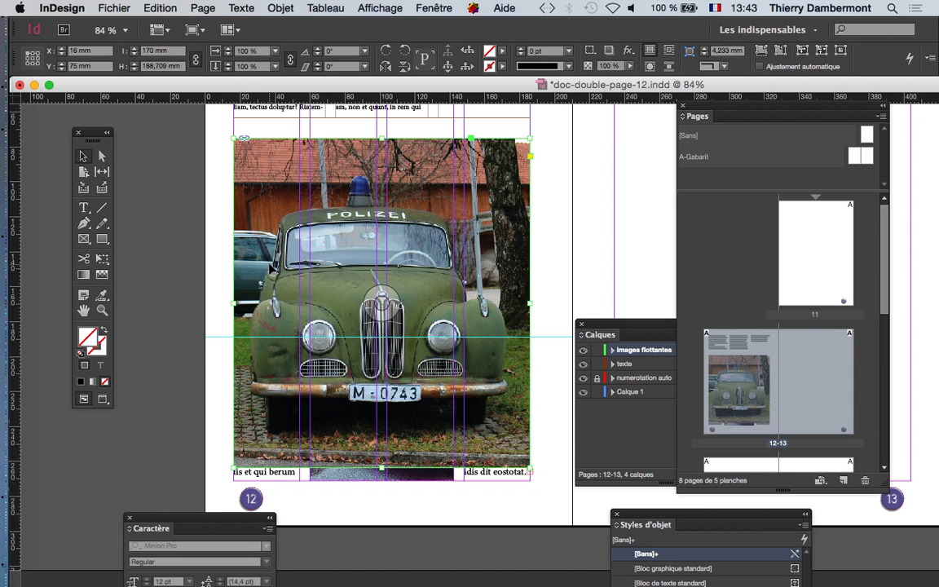
key("super+z")
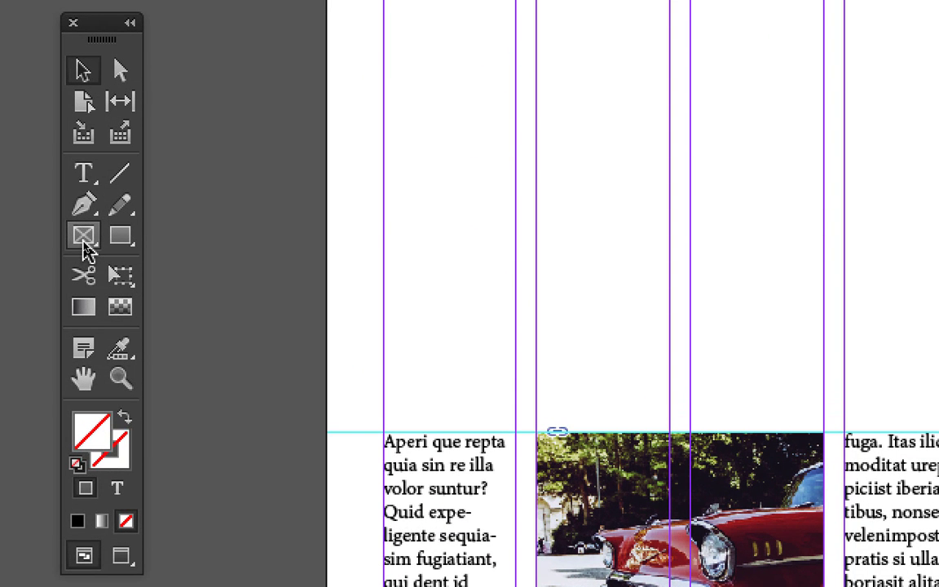
Draw an empty text frame about 170 mm wide and 102.5 mm high across page 12's columns, above the red car image.
left_click(84, 242)
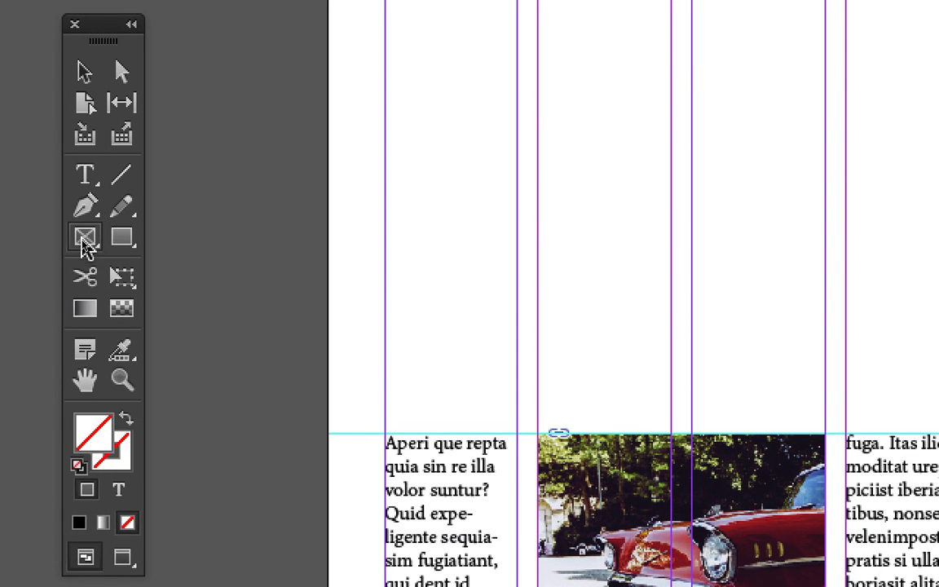
left_click(84, 175)
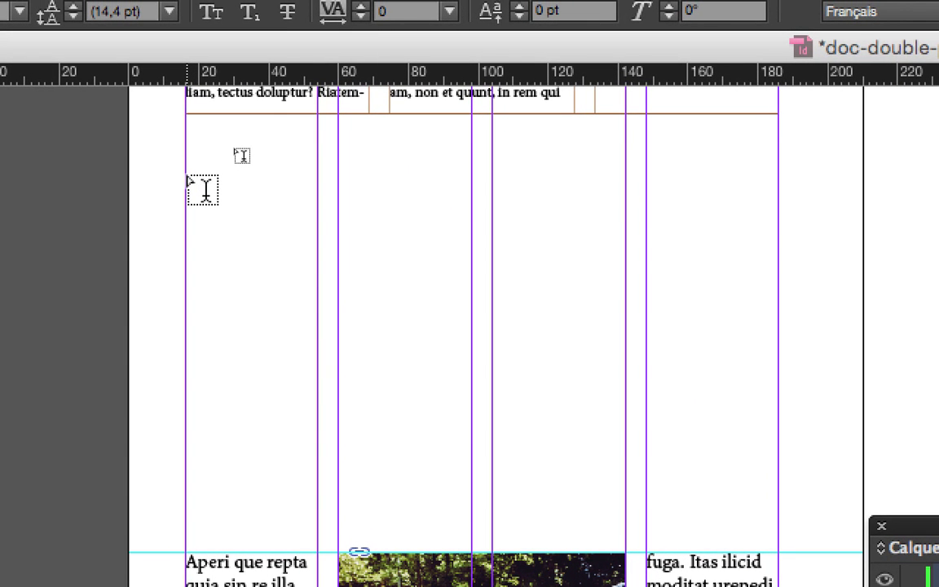
left_click_drag(188, 176, 670, 379)
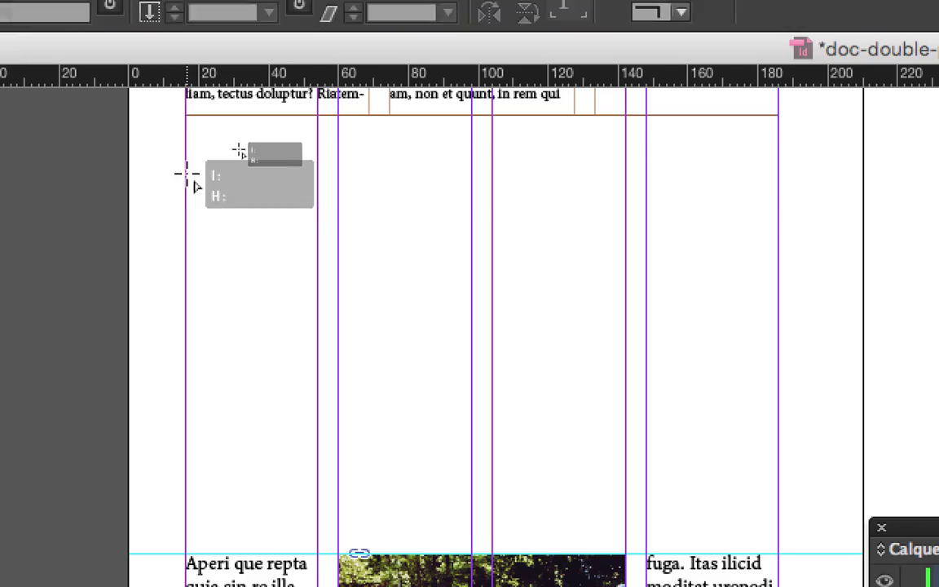
left_click_drag(354, 245, 461, 397)
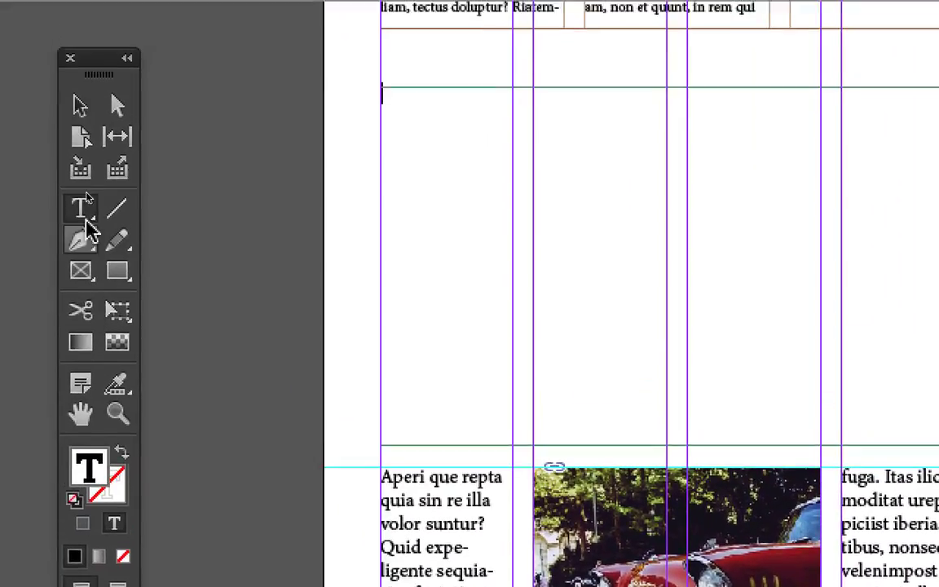
left_click(85, 174)
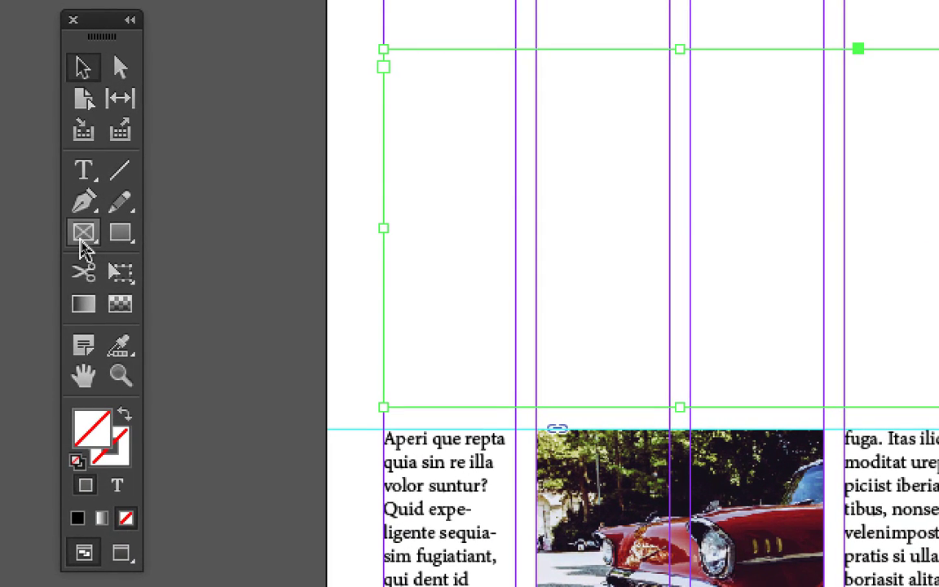
left_click(81, 237)
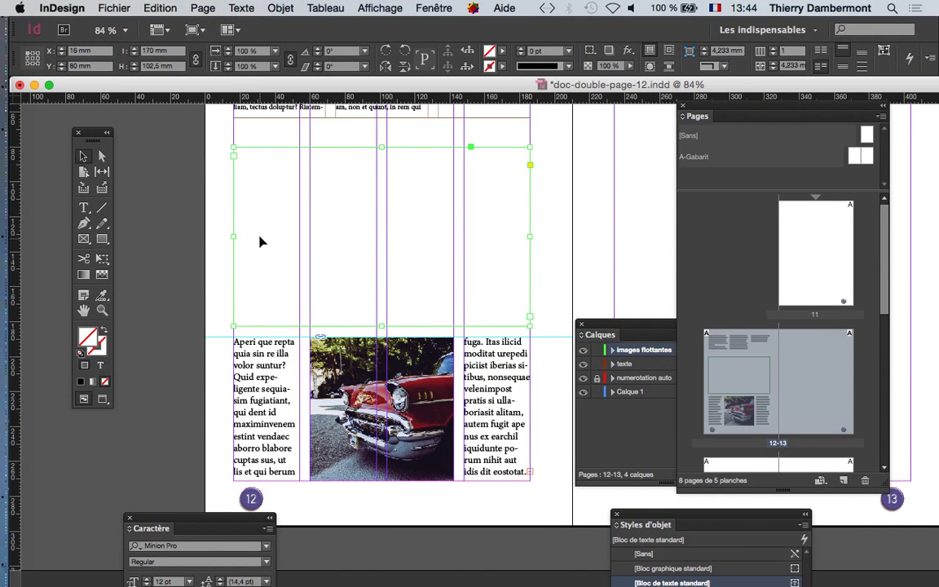
left_click(110, 8)
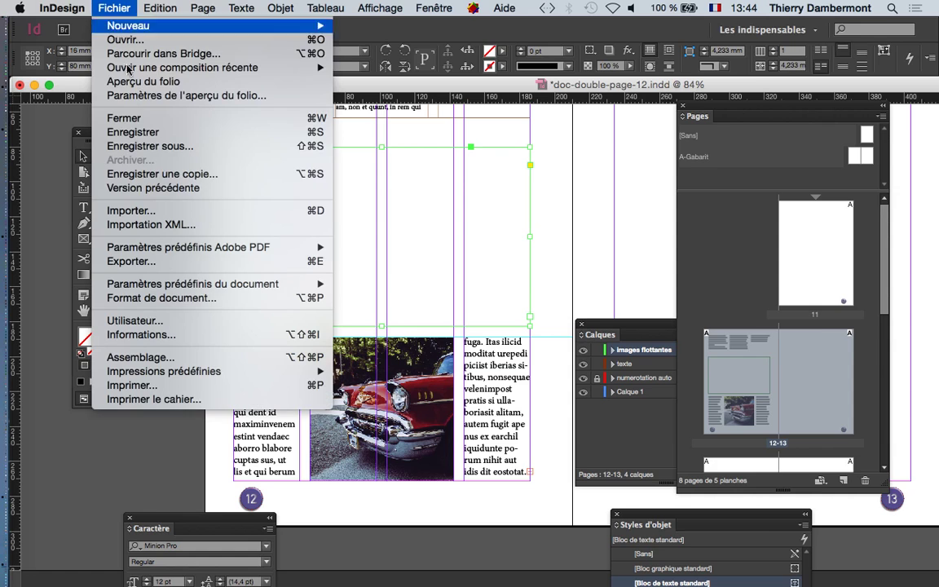
left_click(138, 212)
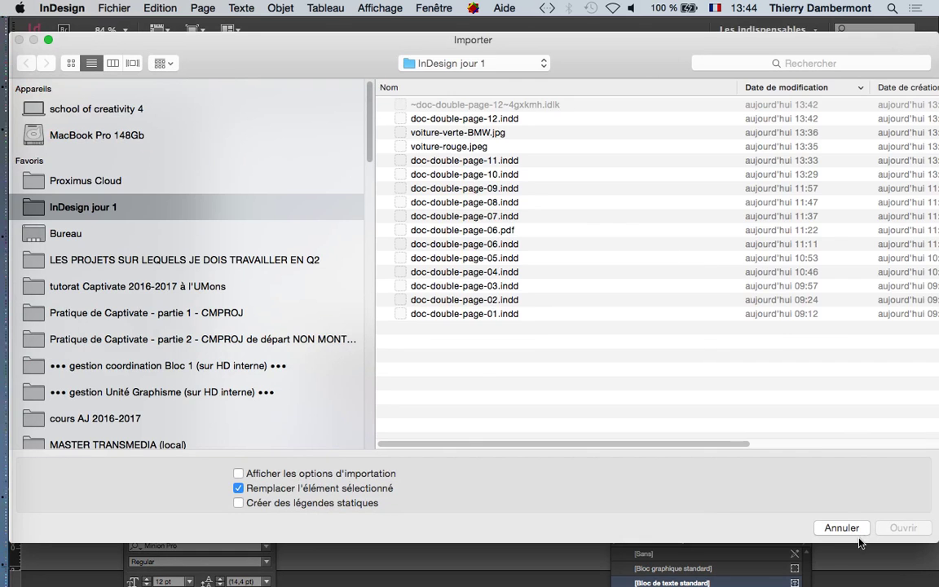
key("Escape")
Move the empty frame up to Y 74.875 mm and import voiture-verte-BMW.jpg into it.
left_click_drag(259, 151, 261, 142)
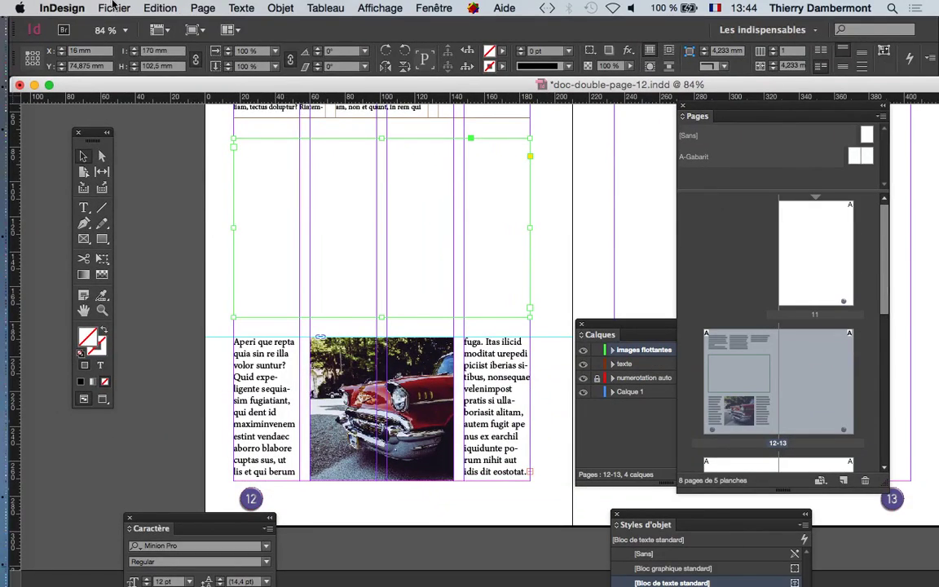
left_click(111, 8)
left_click(171, 211)
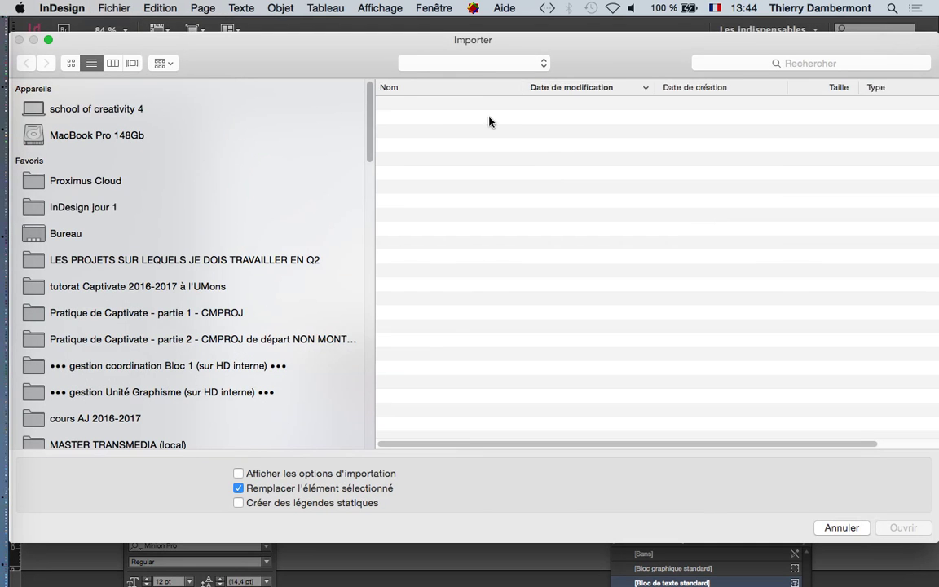
left_click(441, 131)
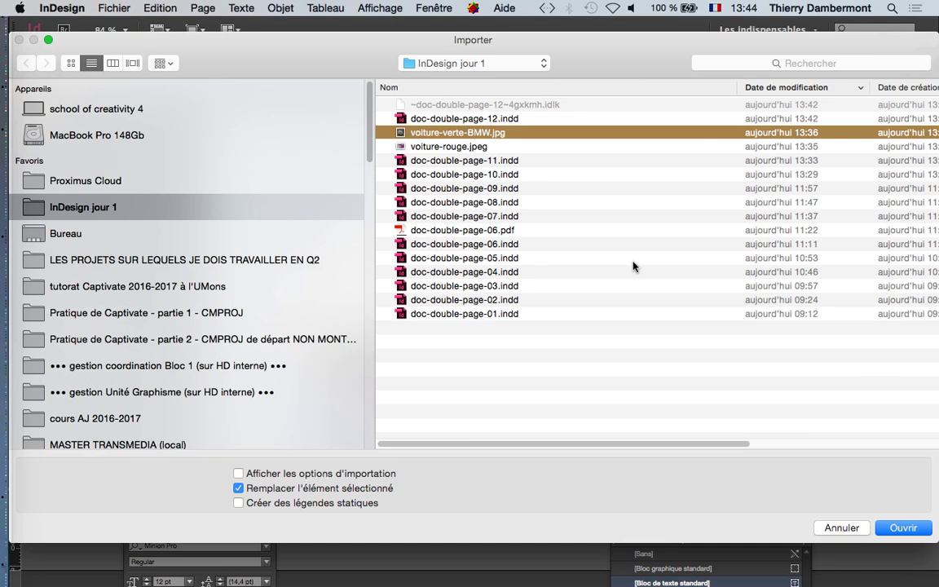
left_click(903, 527)
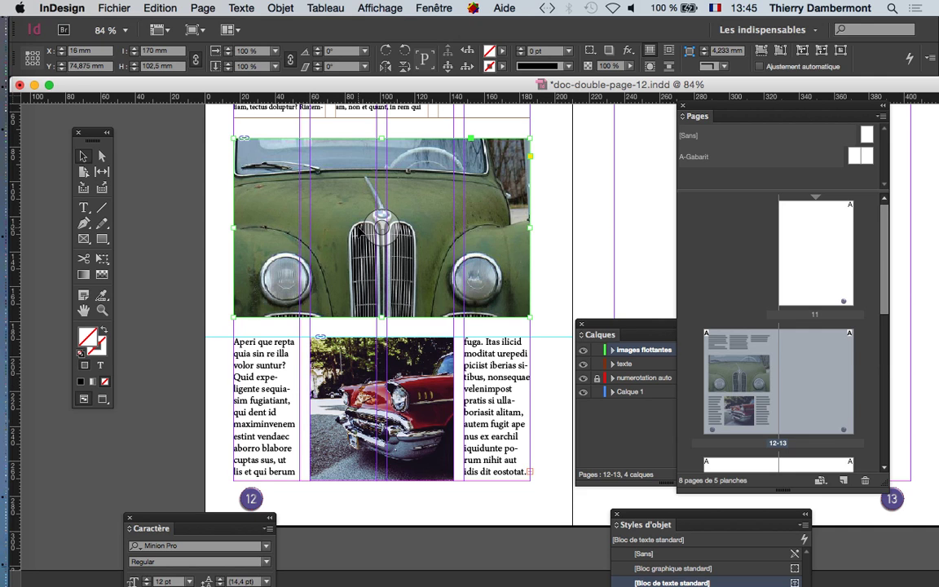
Fill the frame proportionally with the green car photo and shift the photo up inside it so the front bumper shows.
left_click(280, 8)
mouse_move(330, 265)
left_click(531, 267)
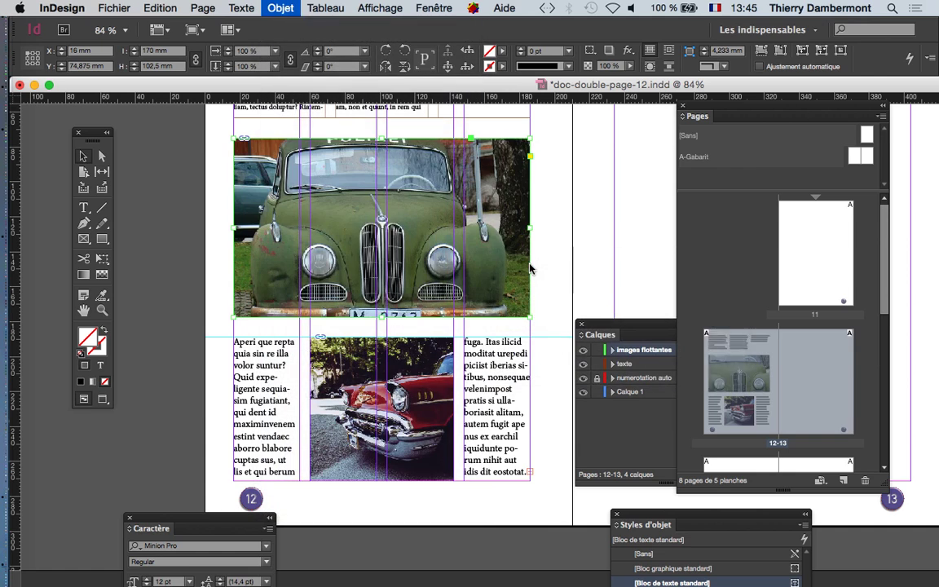
key("super+a")
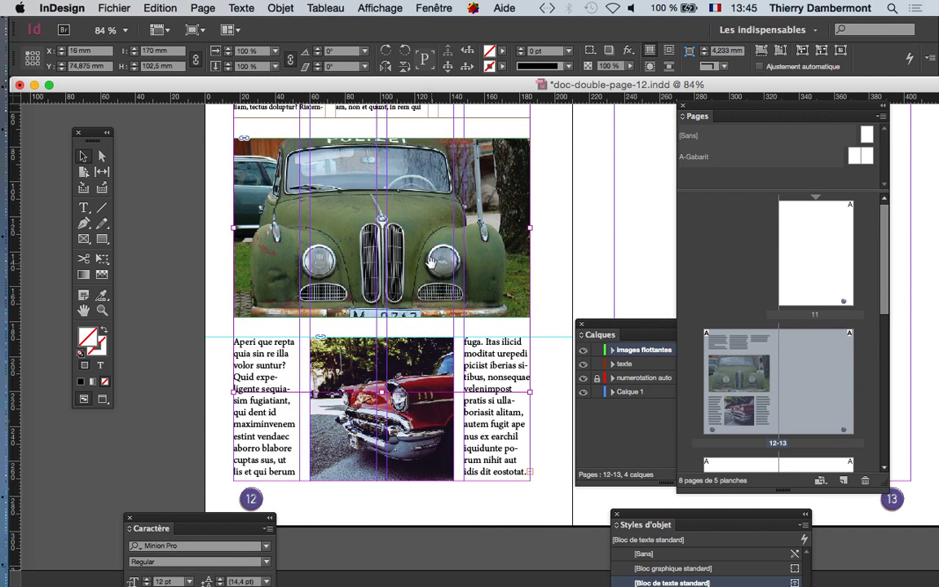
left_click_drag(433, 269, 427, 255)
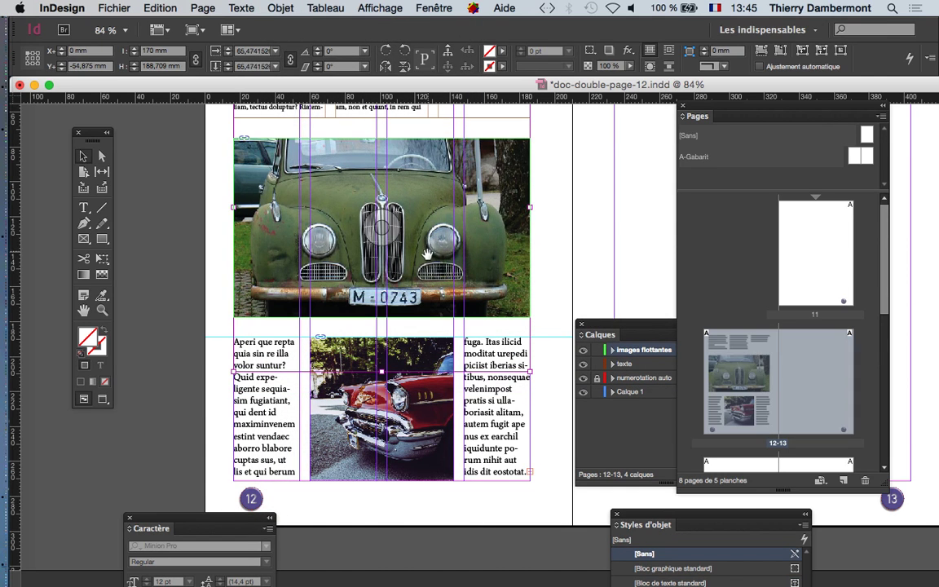
left_click(165, 180)
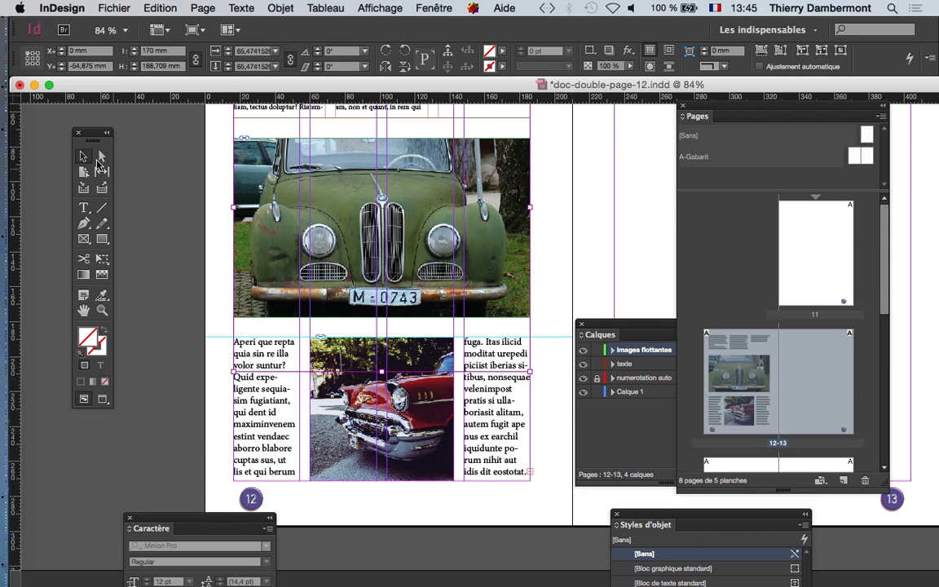
left_click(407, 343)
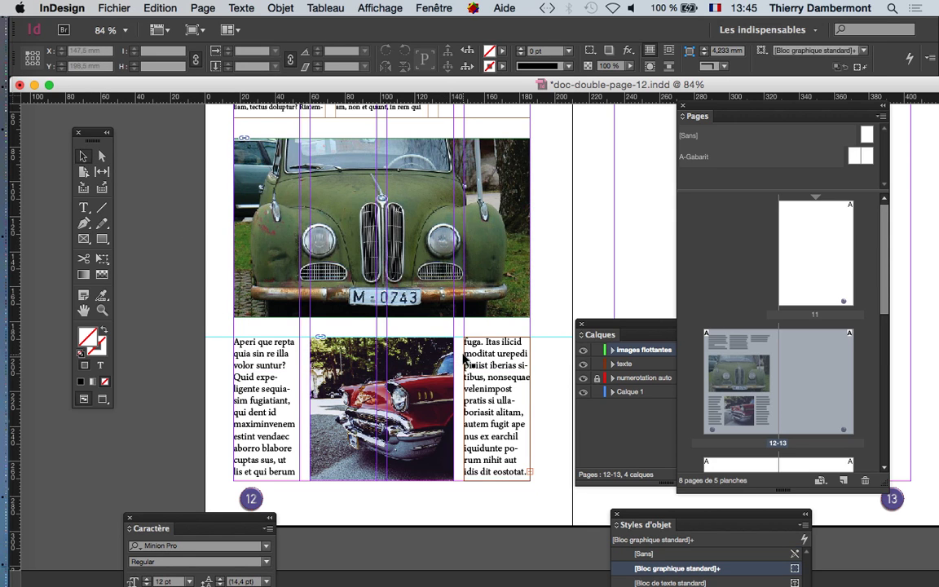
Move the Character panel clear of page 12 and display the layout in Preview mode at 75%.
key("super+minus")
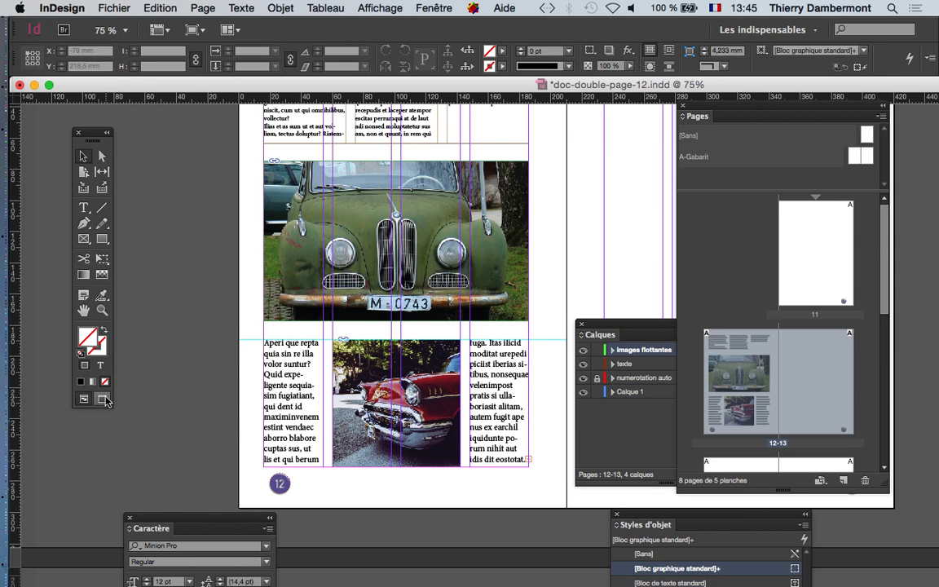
scroll(257, 361, "up", 3)
left_click_drag(258, 361, 257, 323)
left_click_drag(219, 515, 149, 461)
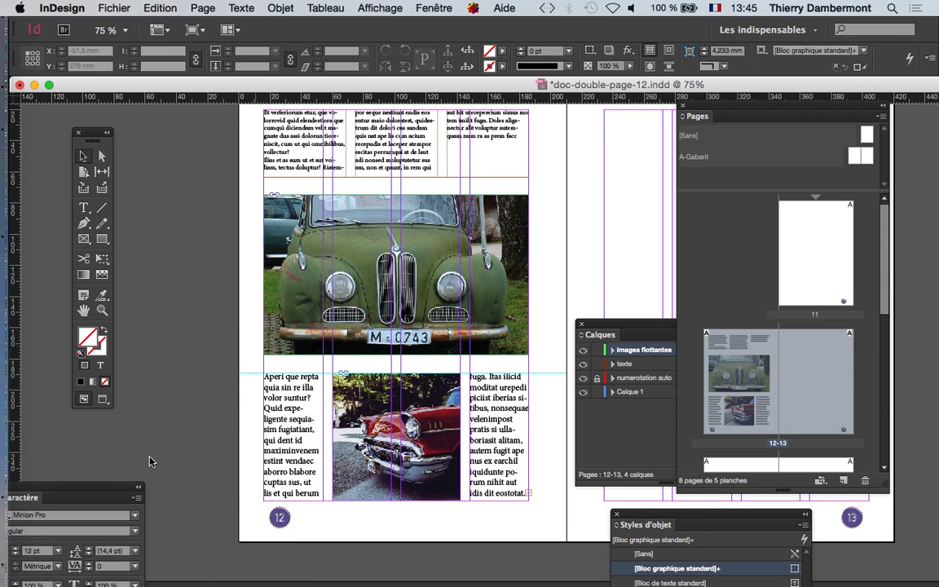
left_click(102, 400)
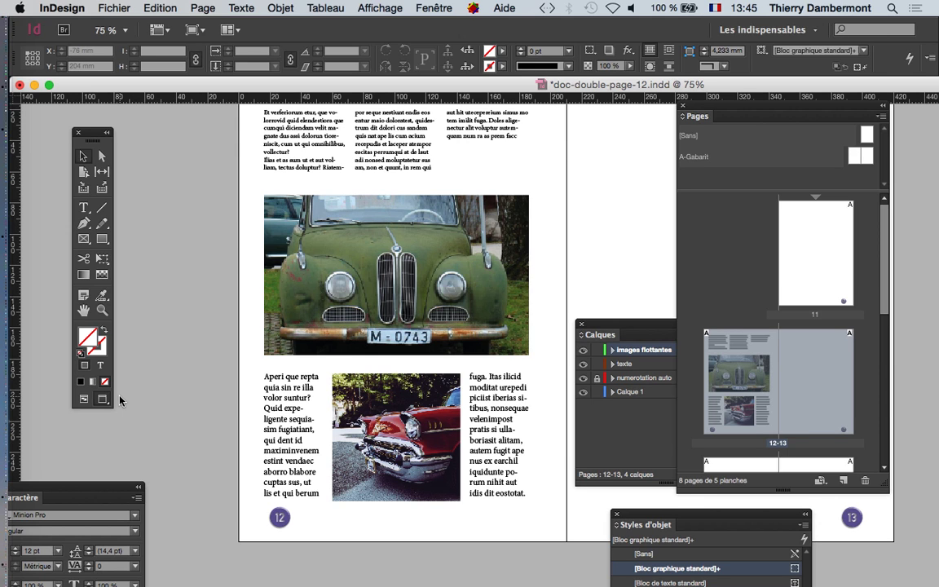
Check the InDesign en février 2017 notes in Firefox, minimise the browser and return to InDesign to view page 12 at 50%.
key("super+Tab")
left_click(112, 103)
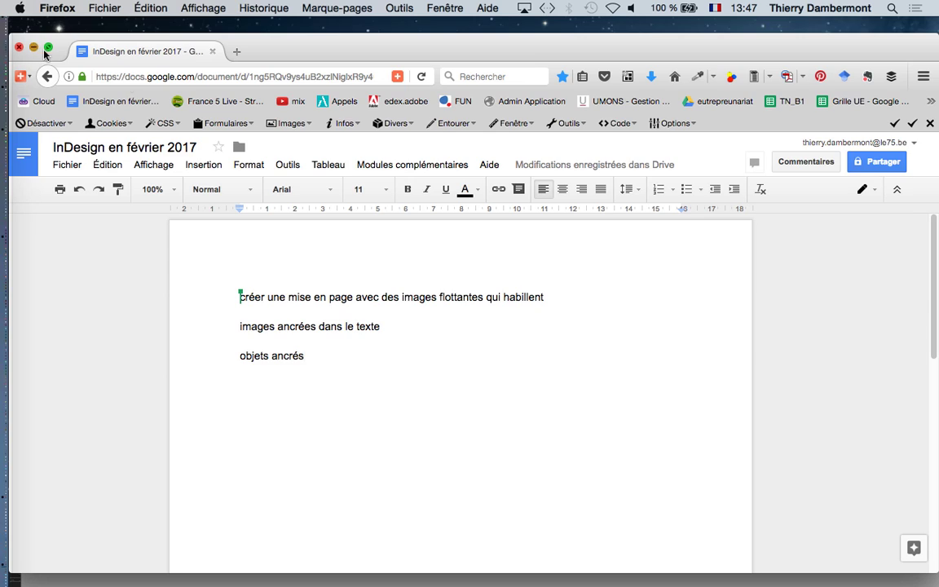
left_click(34, 47)
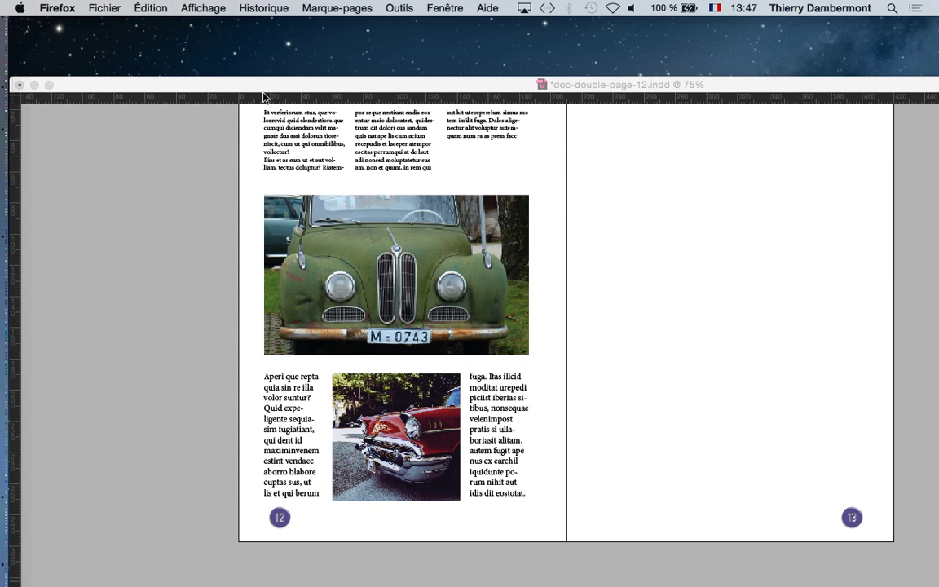
left_click(240, 85)
key("super+minus")
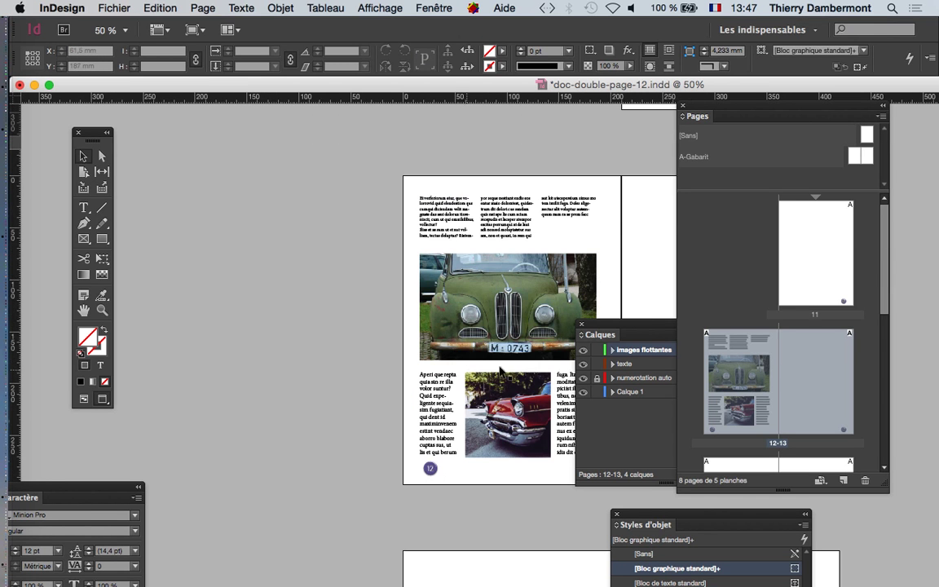
left_click(83, 310)
scroll(261, 283, "down", 2)
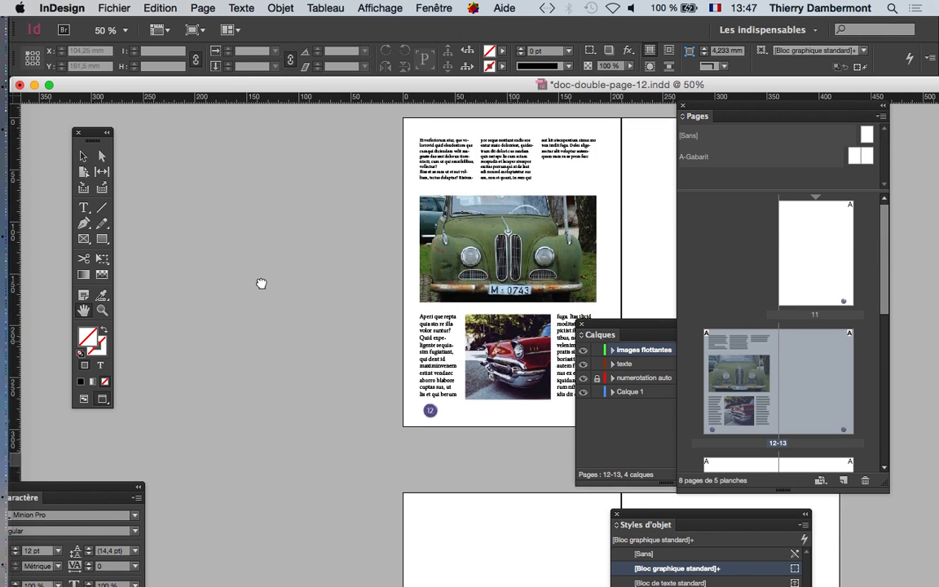
Enlarge the red car's headlight to 800% and set the display performance to high quality (qualité supérieure).
scroll(367, 285, "up", 5)
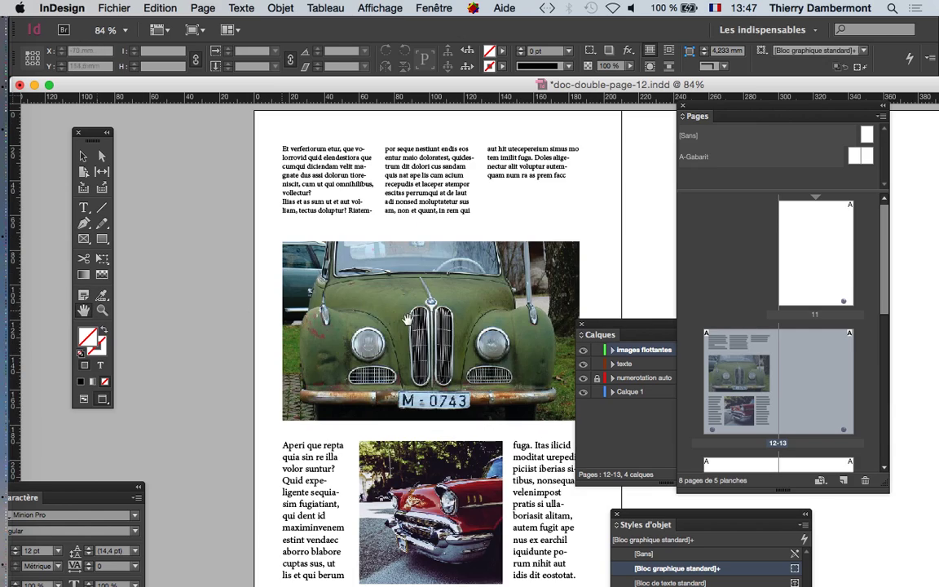
scroll(340, 439, "up", 4)
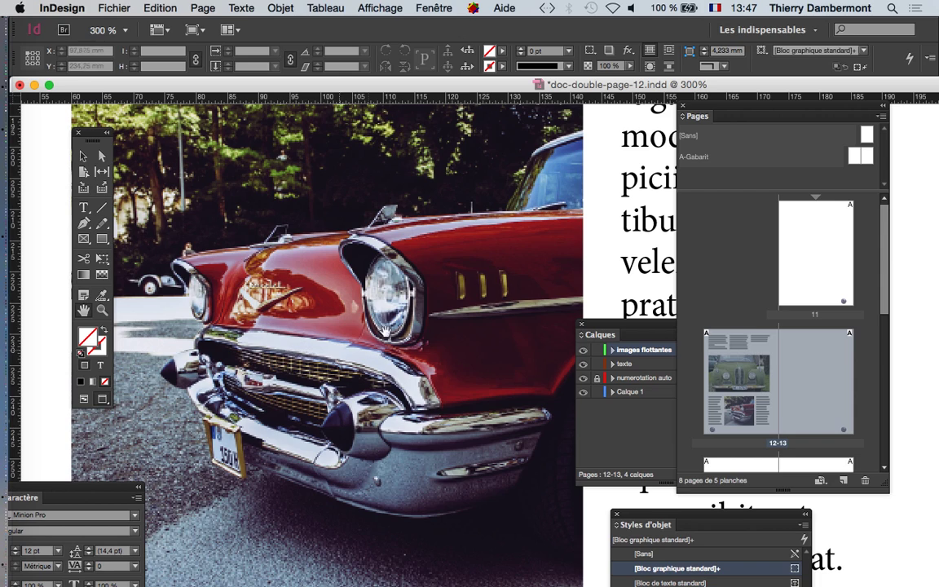
scroll(354, 281, "up", 3)
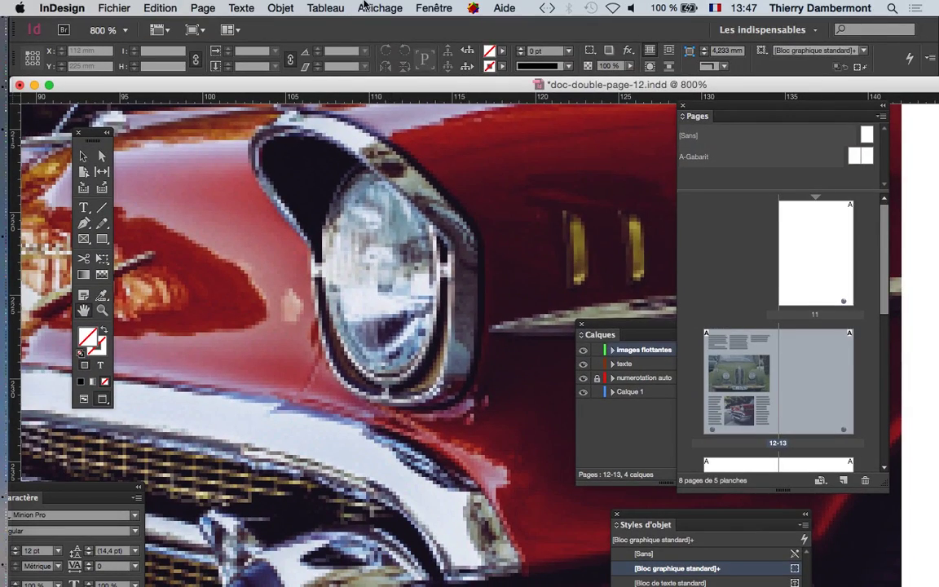
left_click(376, 8)
mouse_move(424, 237)
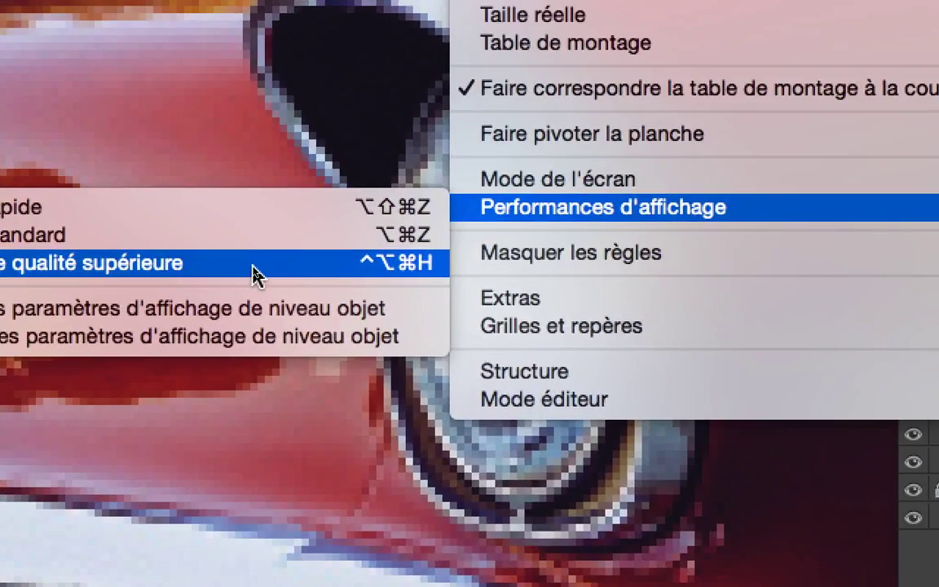
left_click(253, 273)
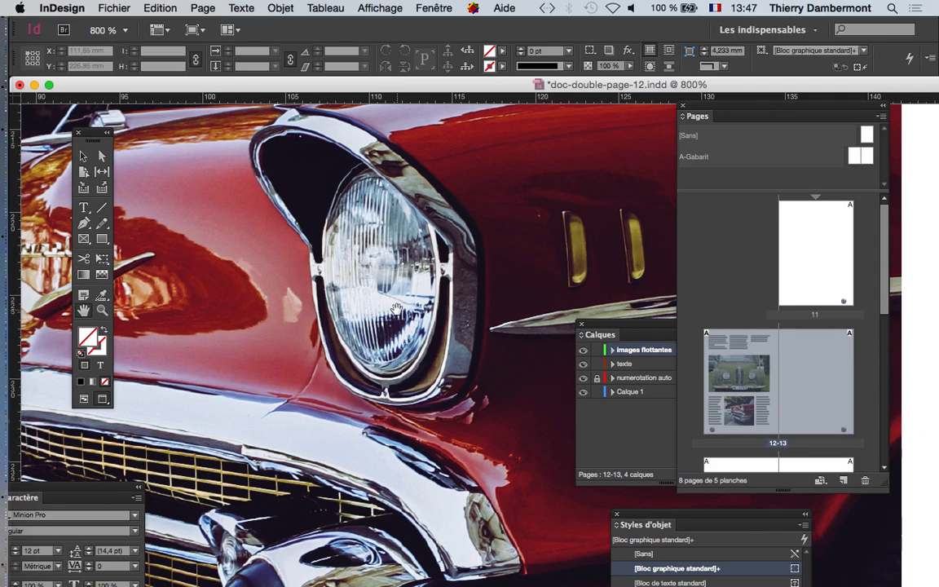
Examine the sharpness of the green and red car photos on page 12 at several magnifications.
scroll(396, 313, "down", 3)
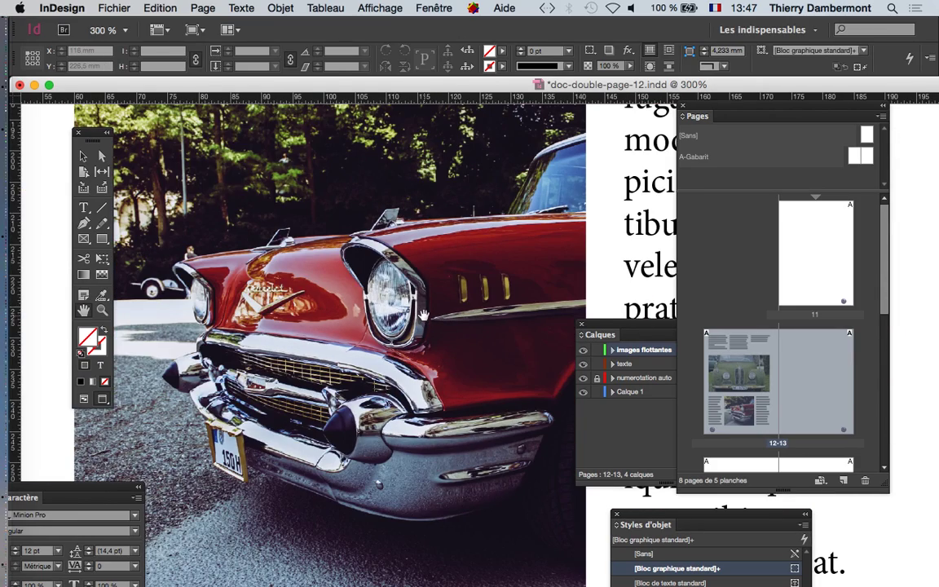
scroll(423, 314, "down", 1)
scroll(423, 314, "up", 10)
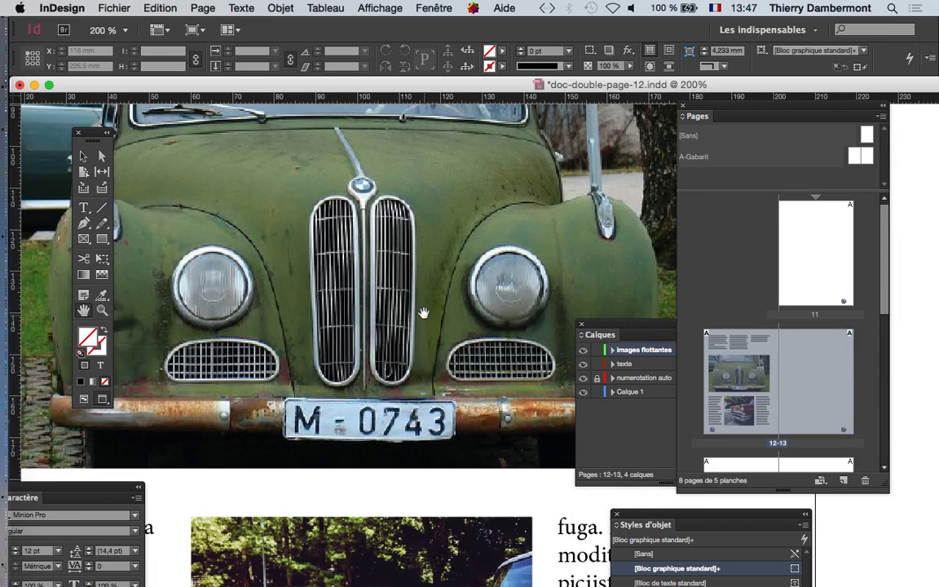
scroll(393, 287, "down", 3)
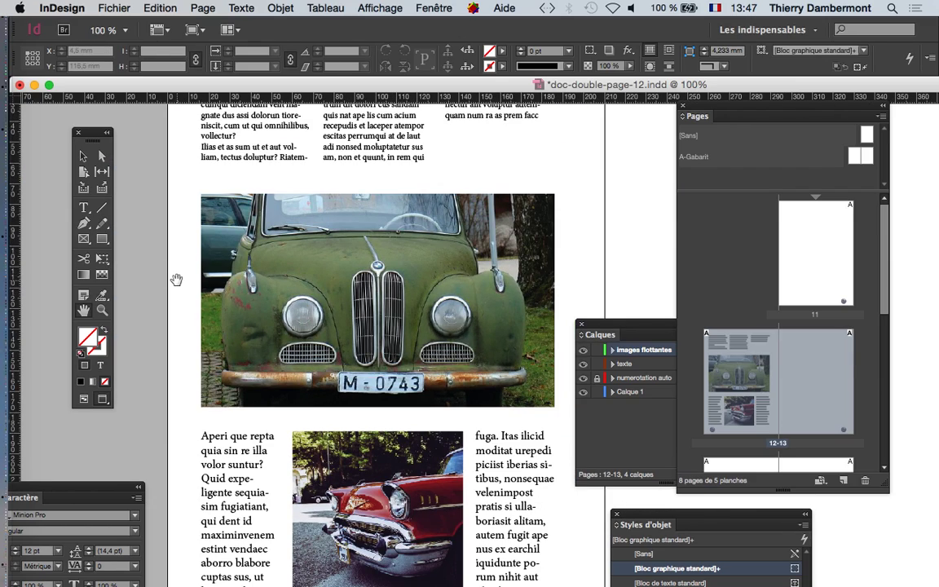
scroll(176, 280, "up", 4)
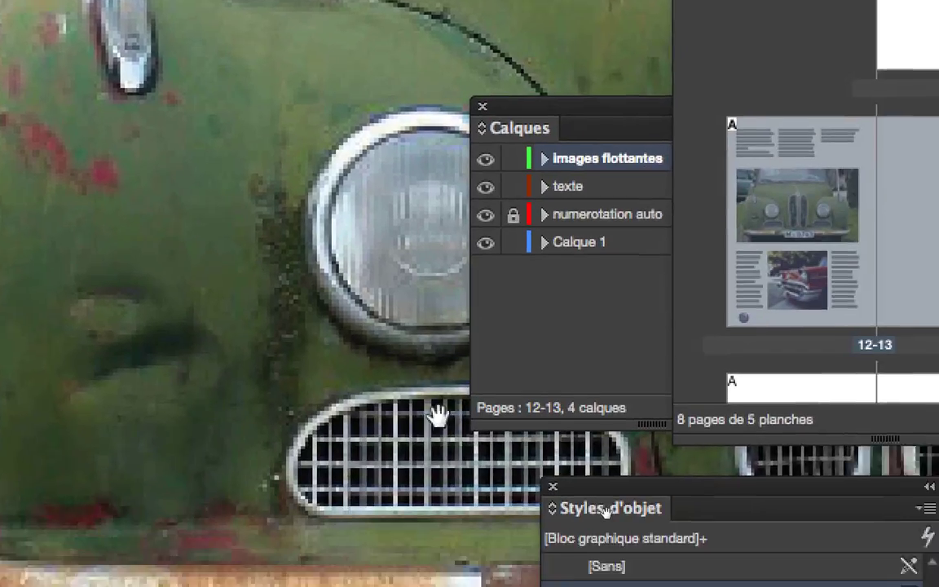
scroll(471, 436, "down", 3)
scroll(461, 441, "down", 1)
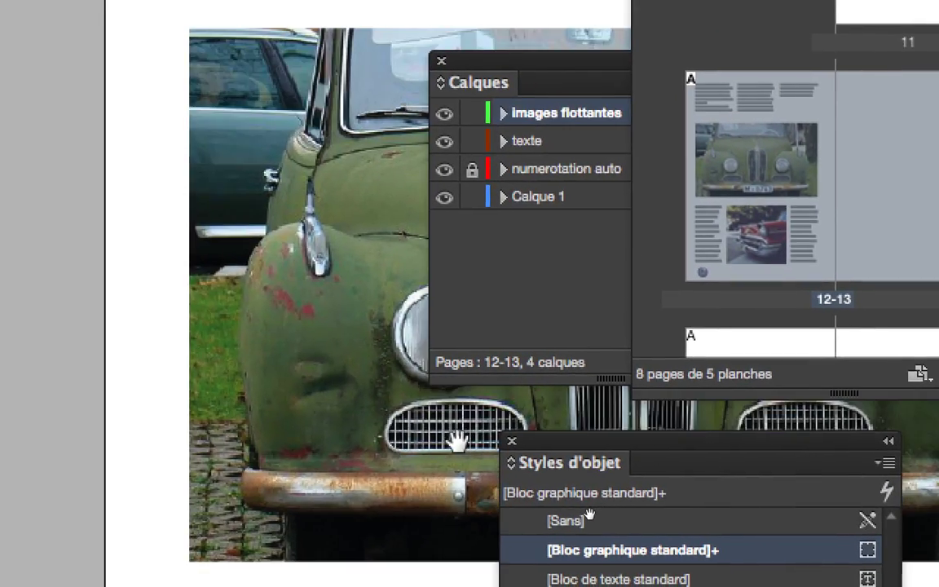
left_click_drag(456, 440, 0, 0)
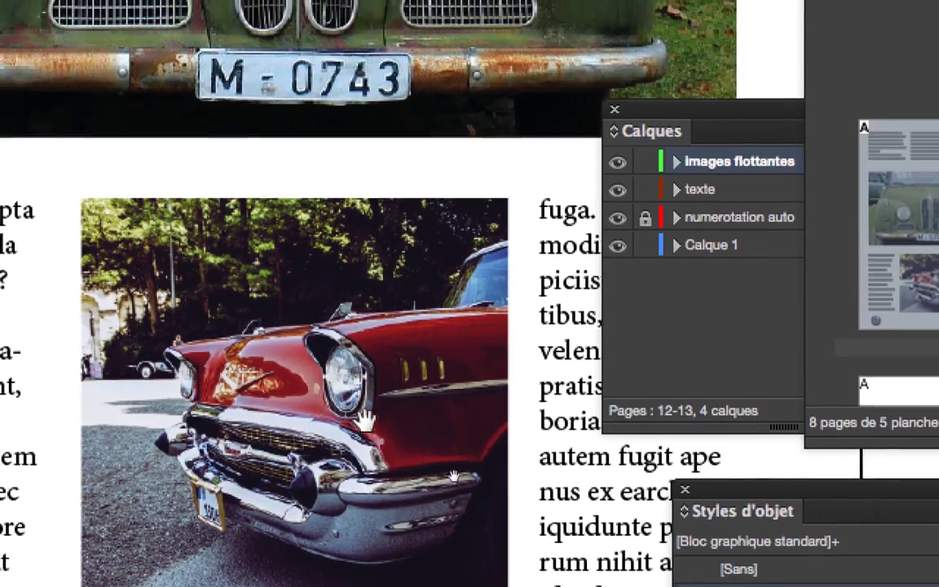
scroll(339, 403, "up", 5)
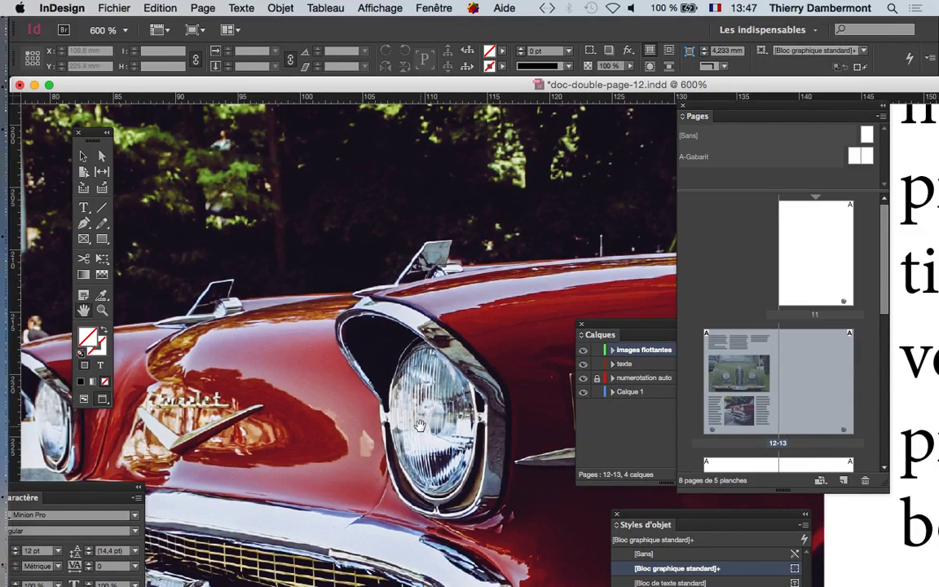
scroll(368, 392, "down", 4)
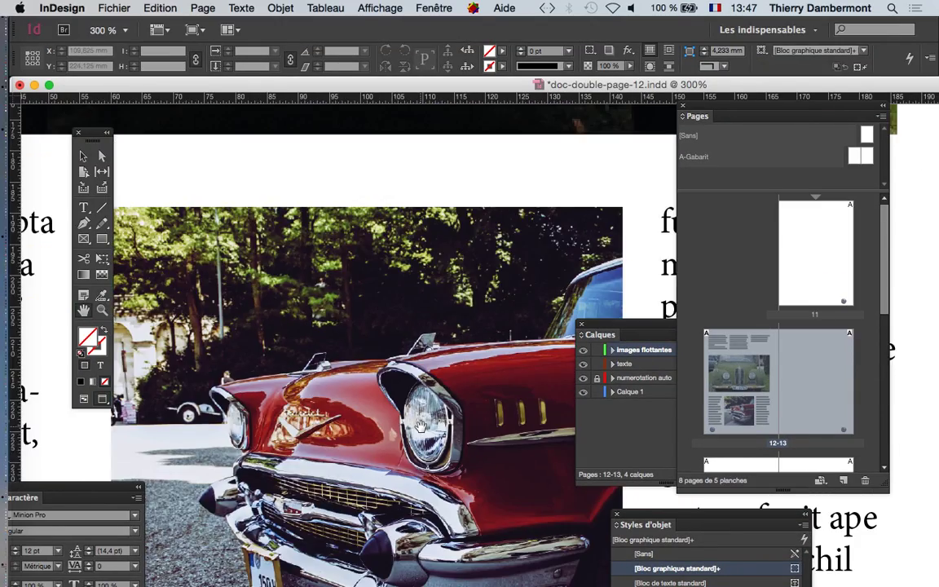
scroll(421, 428, "down", 2)
scroll(422, 426, "down", 1)
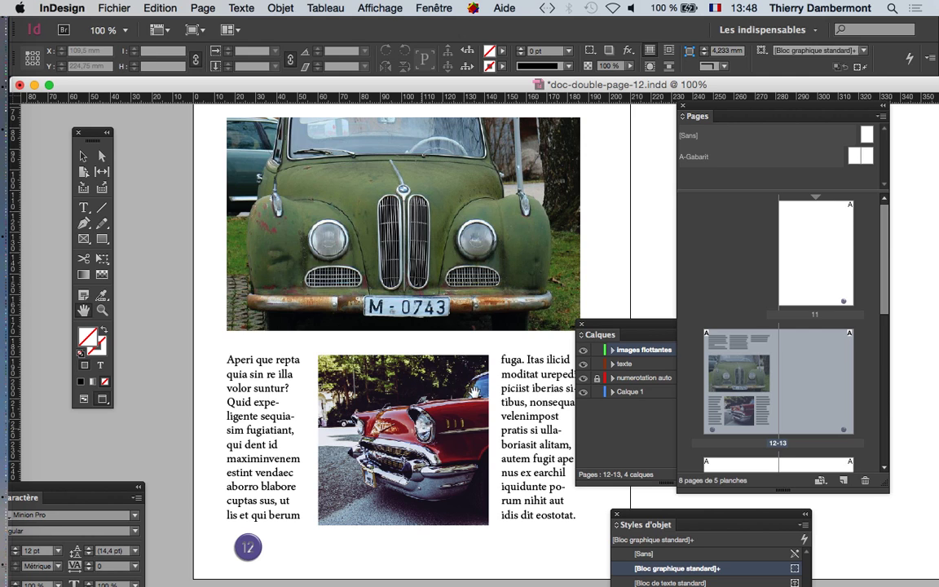
Create a new layer named fond and place it below all the other layers, under Calque 1.
left_click(640, 329)
left_click_drag(607, 329, 566, 162)
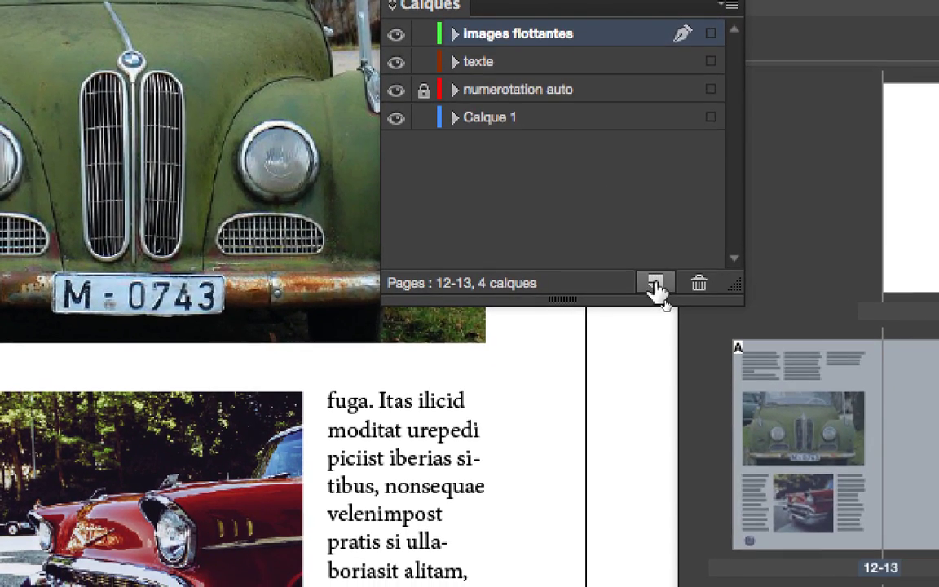
left_click(656, 285)
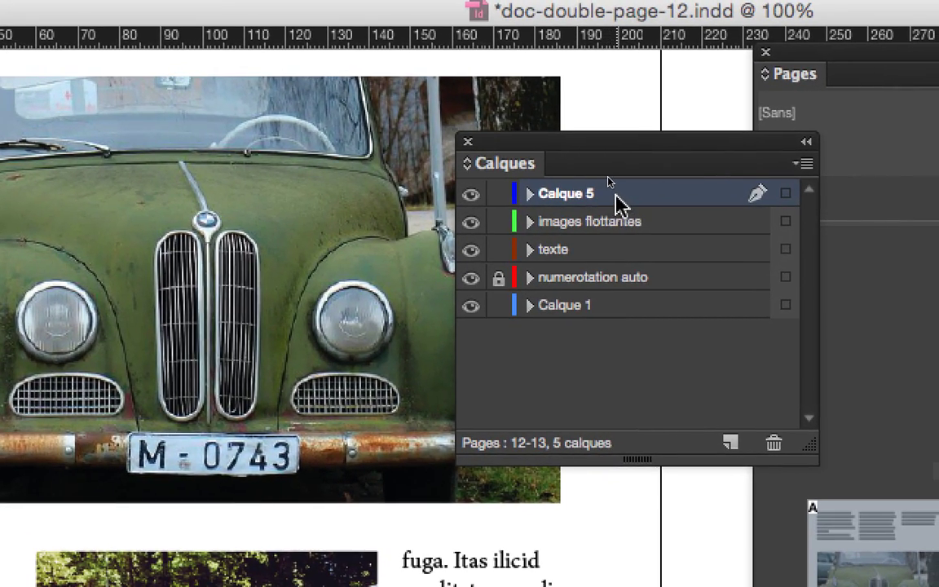
double_click(651, 200)
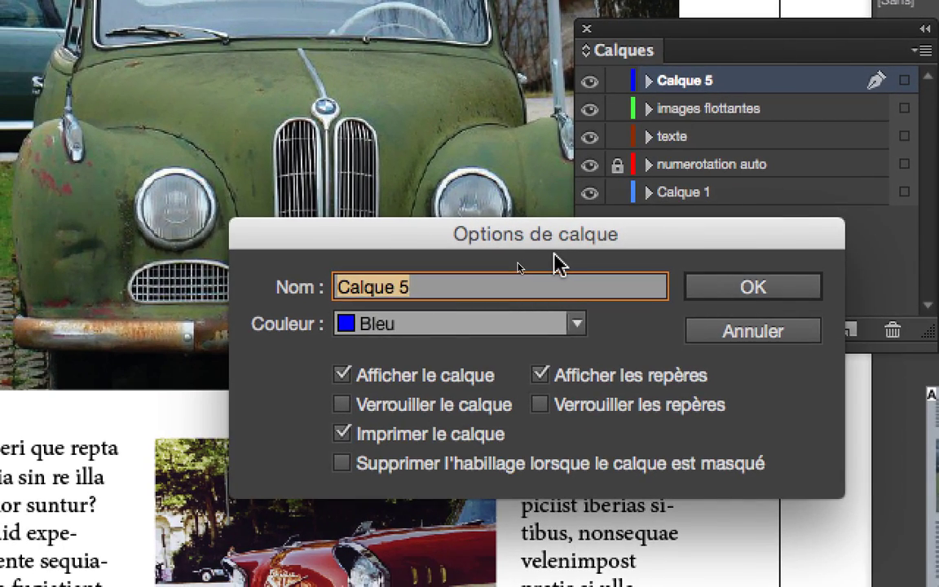
type("fond")
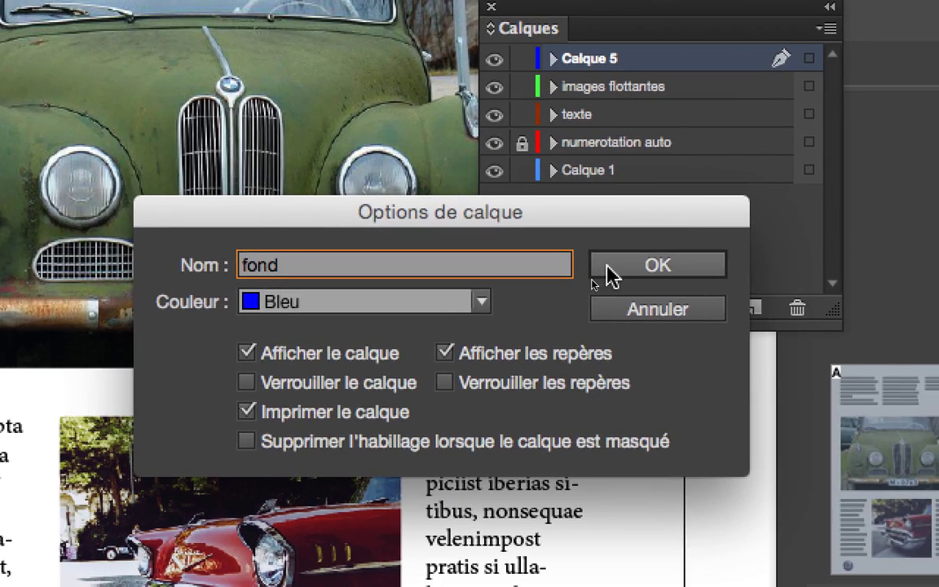
left_click(608, 266)
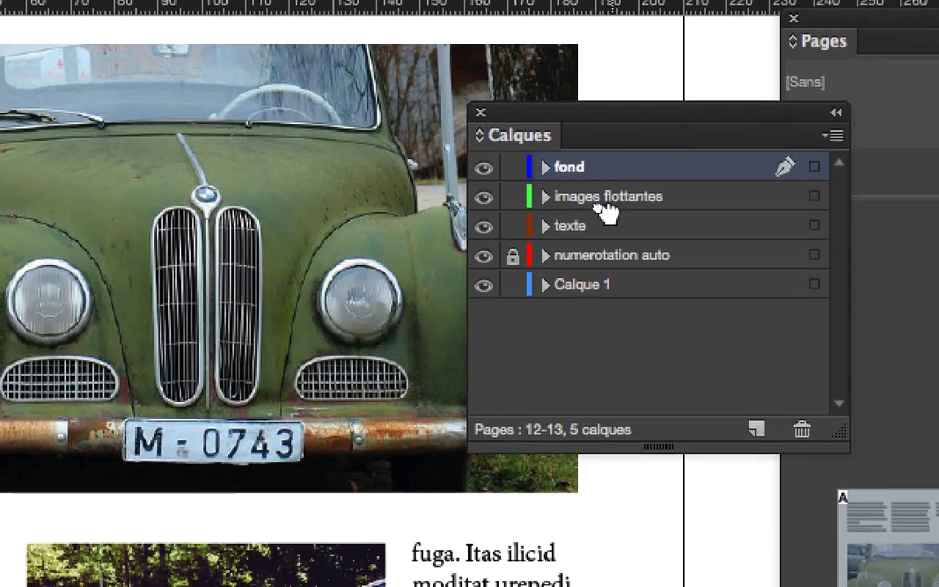
left_click_drag(608, 212, 617, 284)
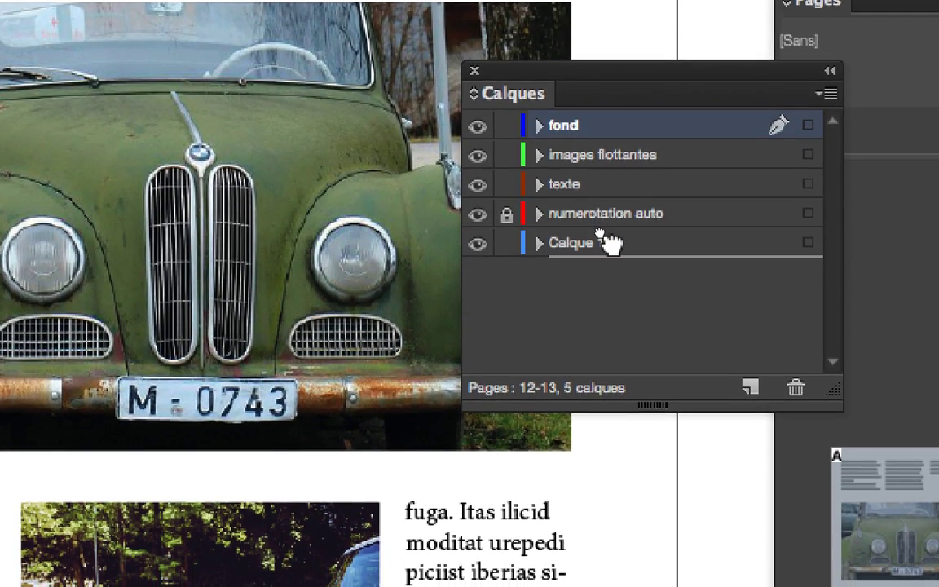
left_click_drag(610, 241, 613, 247)
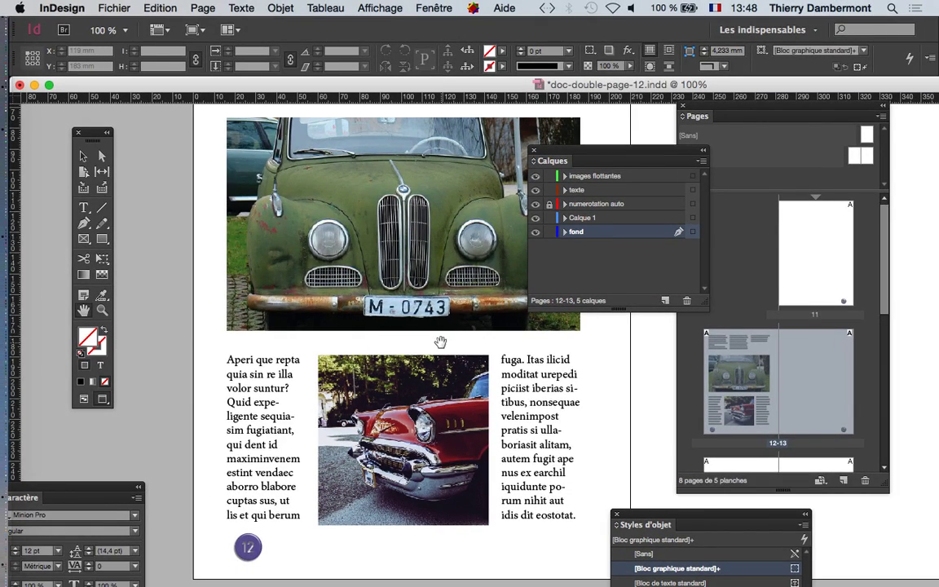
Display spread 12-13 at 50% and narrow the document window so both pages fit beside the Pages panel.
key("super+minus")
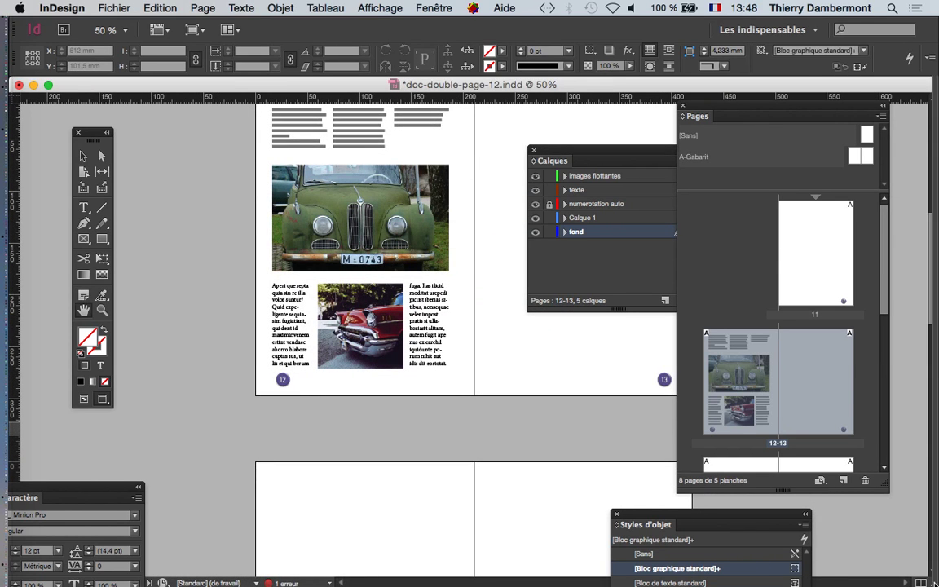
left_click_drag(935, 583, 711, 580)
left_click_drag(547, 155, 595, 128)
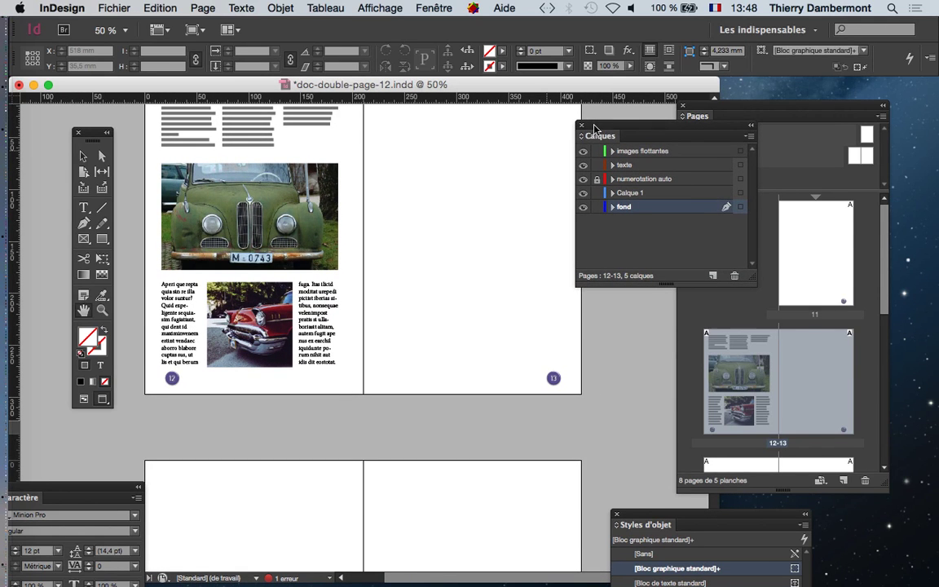
scroll(589, 310, "up", 2)
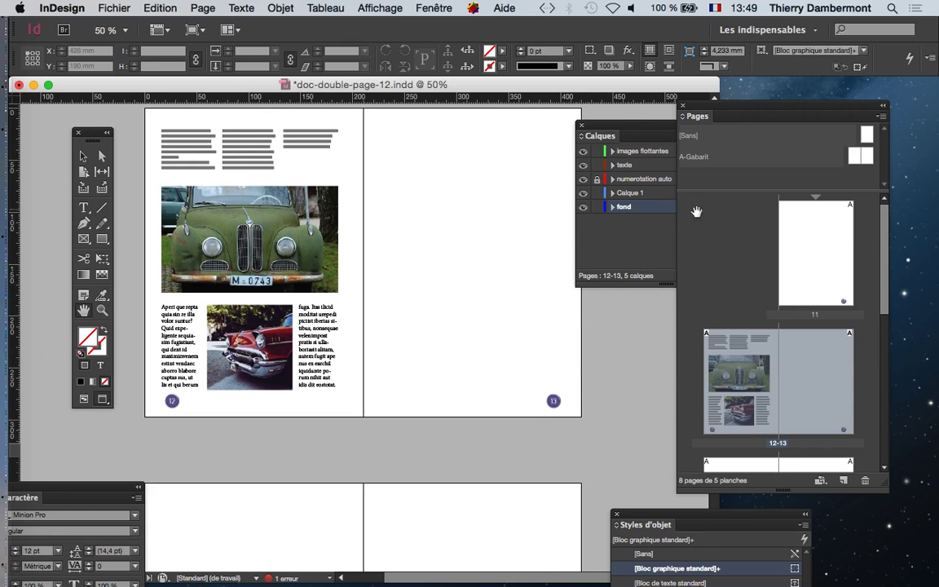
scroll(364, 261, "up", 1)
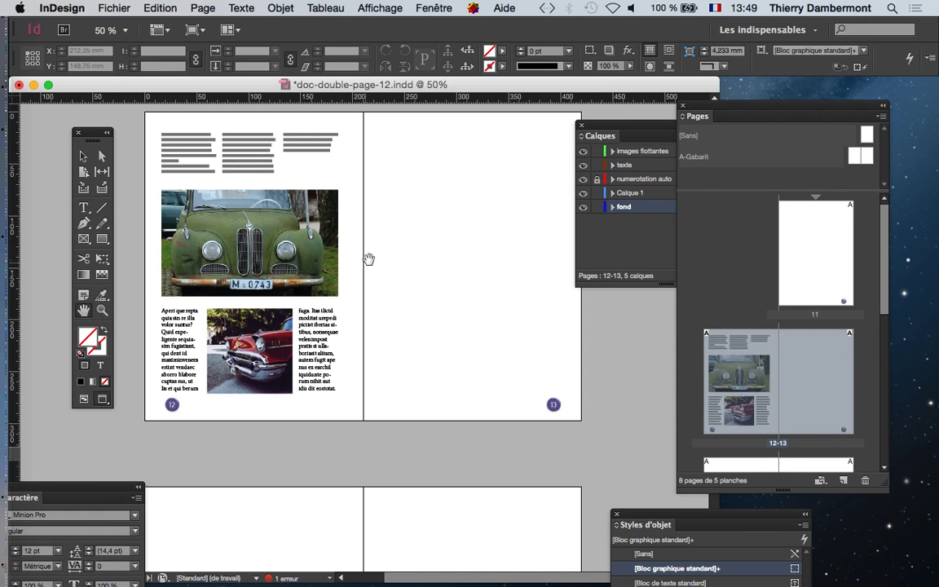
Open the A-Gabarit master spread for editing and move the Layers panel clear of its pages.
left_click_drag(604, 130, 500, 142)
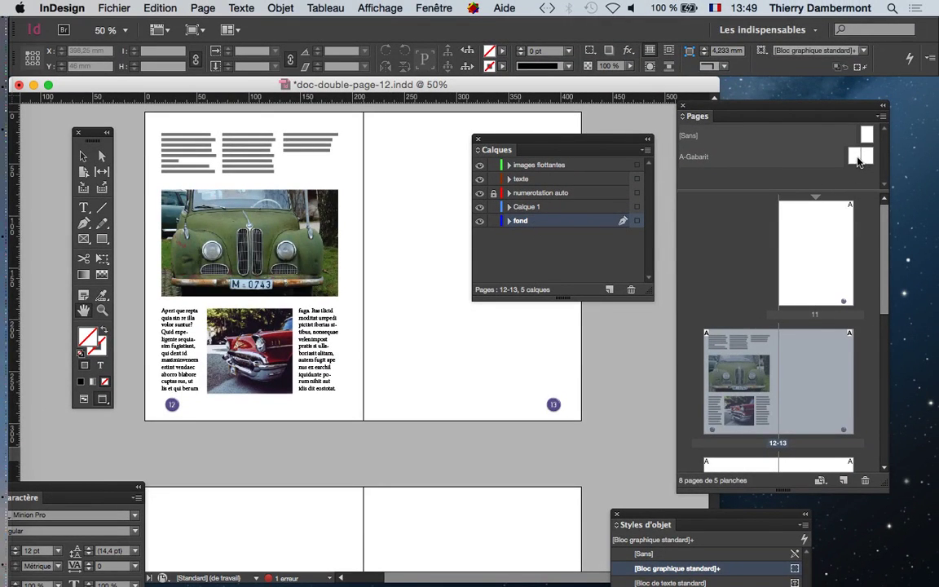
double_click(856, 156)
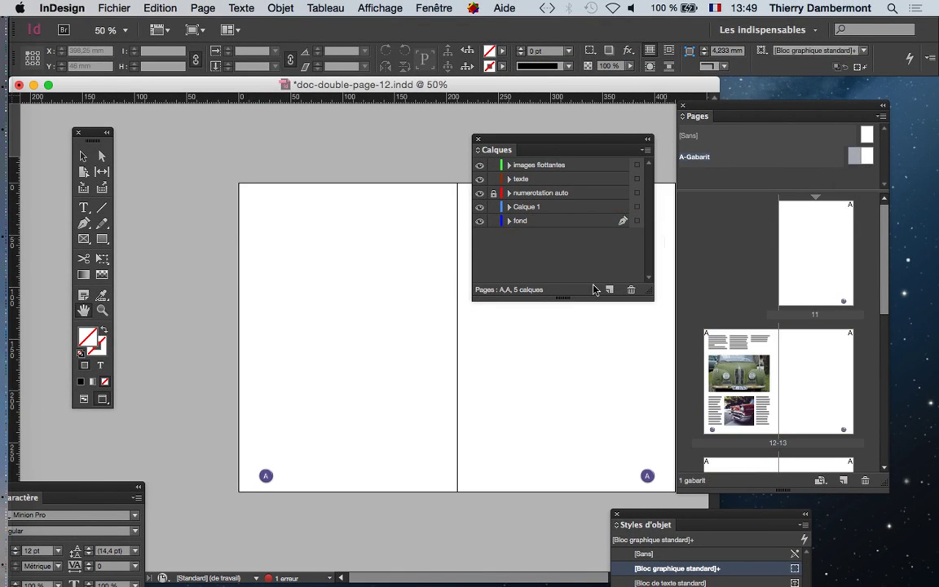
left_click_drag(537, 399, 447, 320)
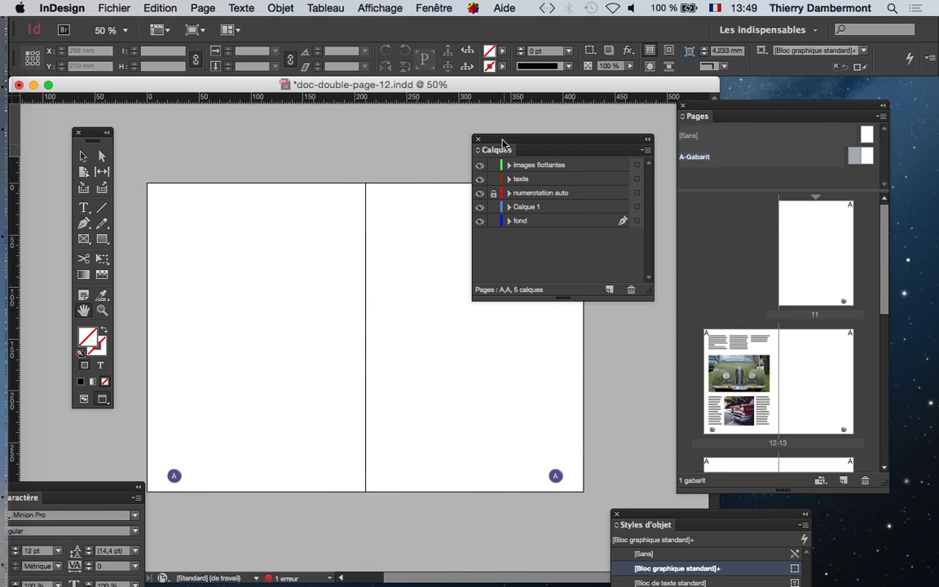
left_click_drag(453, 138, 582, 122)
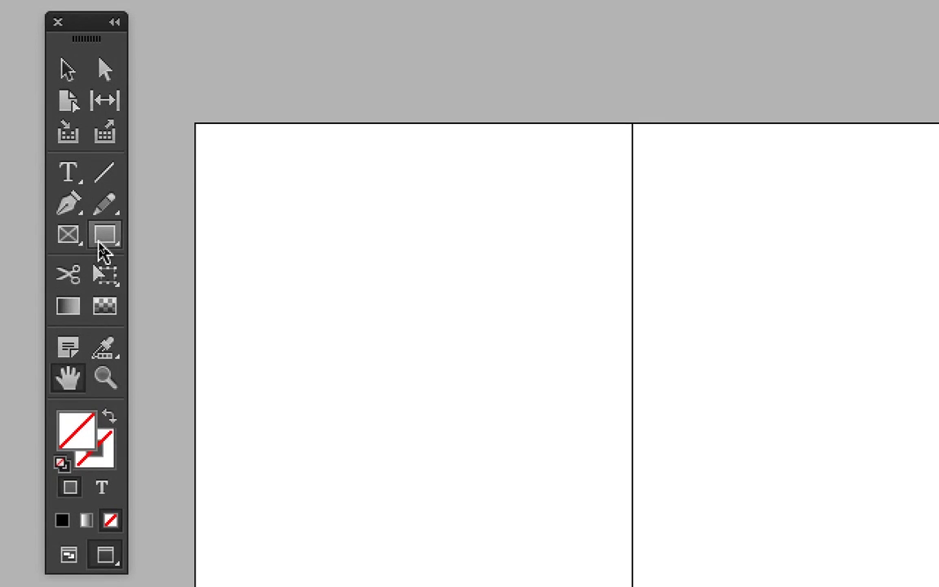
Draw a rectangle on the fond layer that covers both A-Gabarit master pages and extends past their edges.
left_click(69, 235)
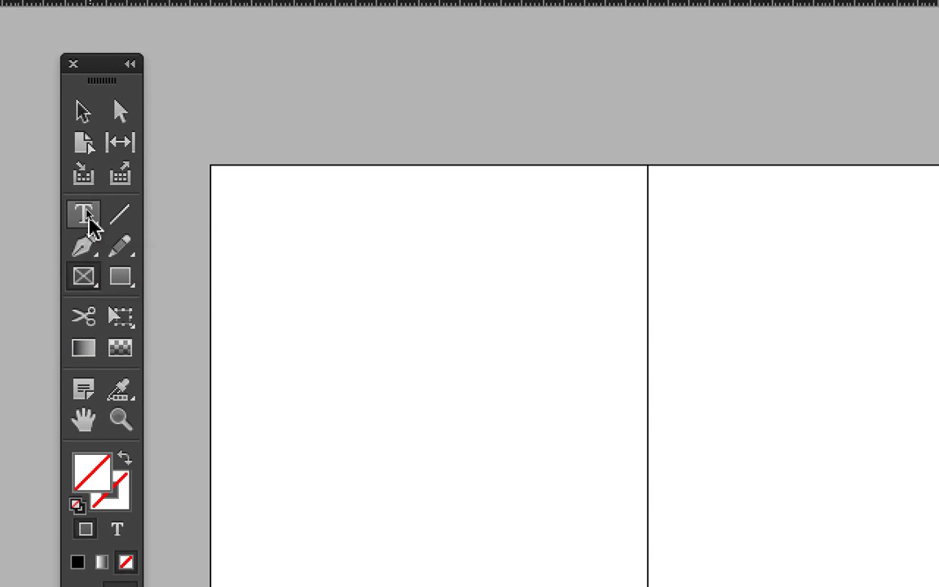
left_click(120, 277)
left_click_drag(294, 250, 296, 258)
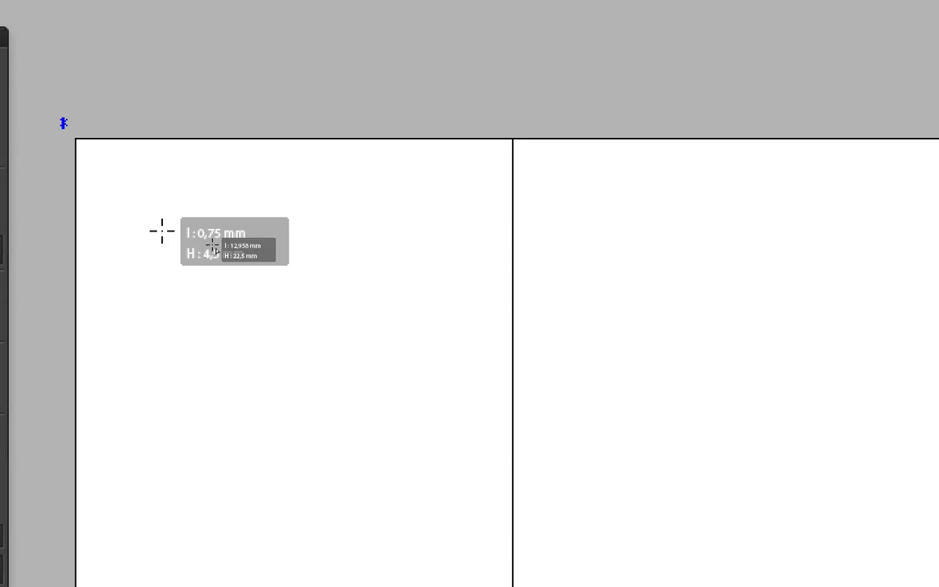
left_click_drag(162, 231, 441, 422)
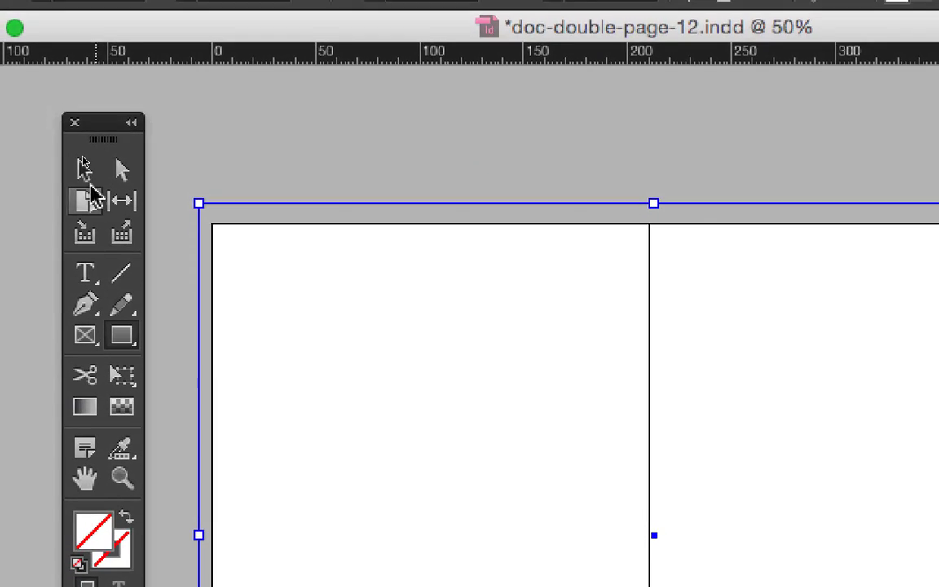
Enlarge the background rectangle to about 444.5 × 320.25 mm from its upper-left corner and move the Layers panel below the spread.
left_click(85, 168)
left_click_drag(199, 203, 179, 198)
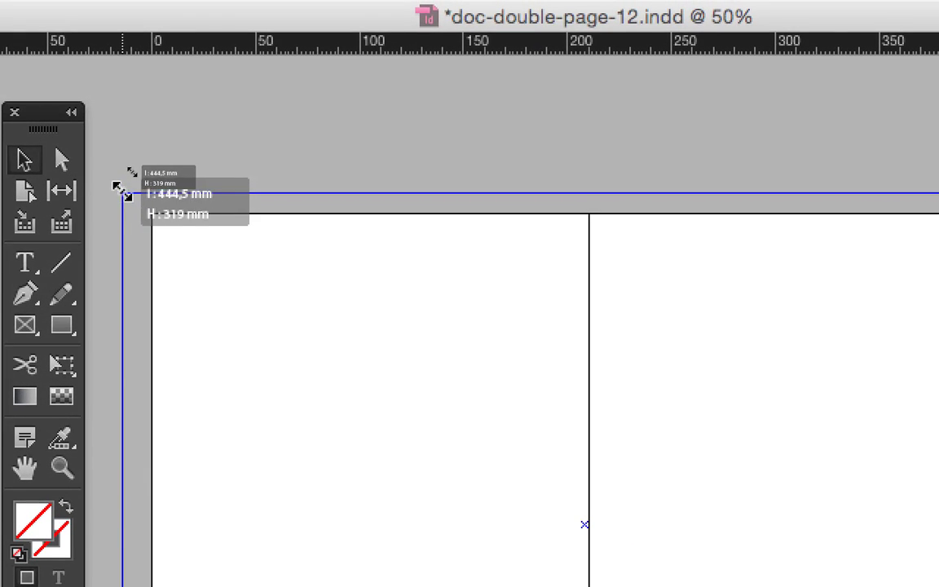
left_click_drag(122, 191, 124, 194)
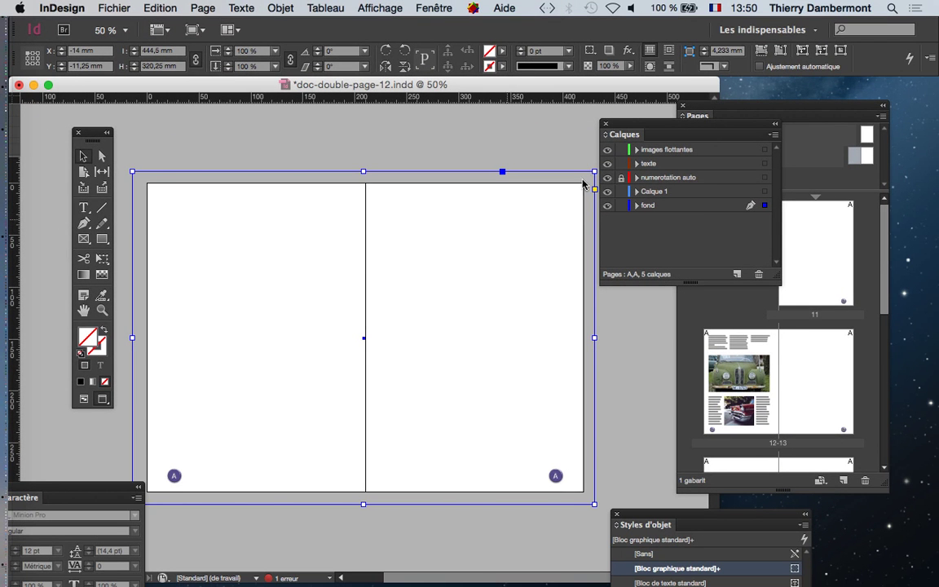
left_click_drag(675, 128, 369, 528)
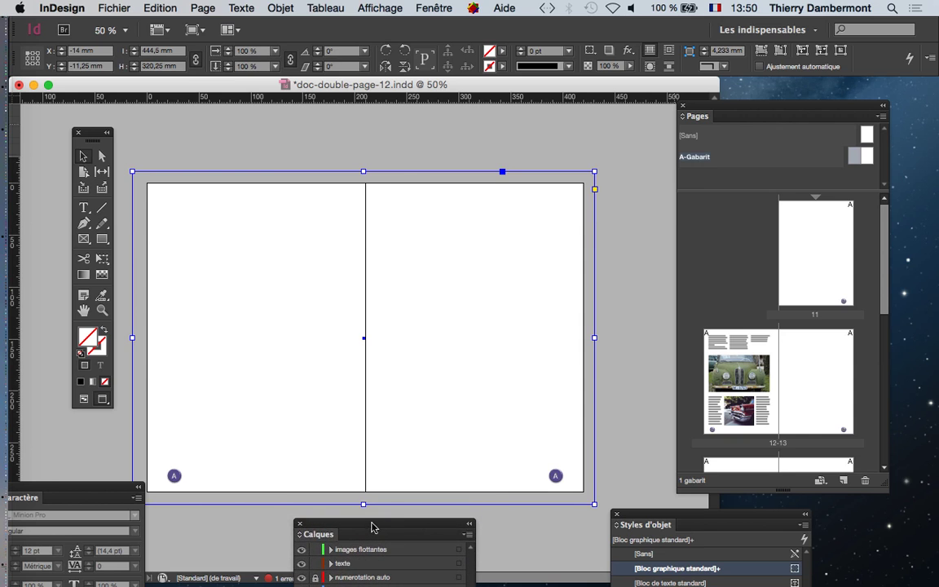
Show the Swatches panel and move it up over the spread, next to the Pages panel.
left_click(434, 7)
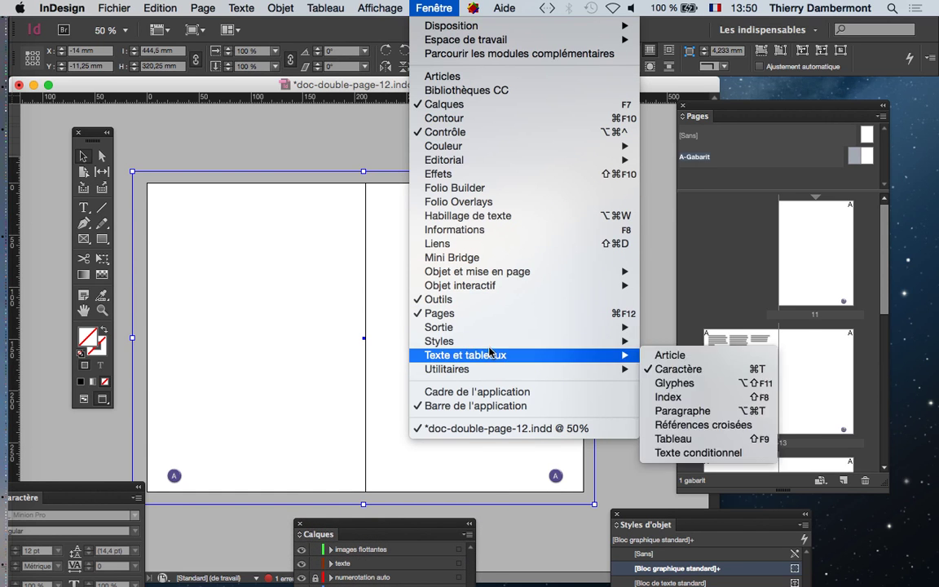
mouse_move(490, 347)
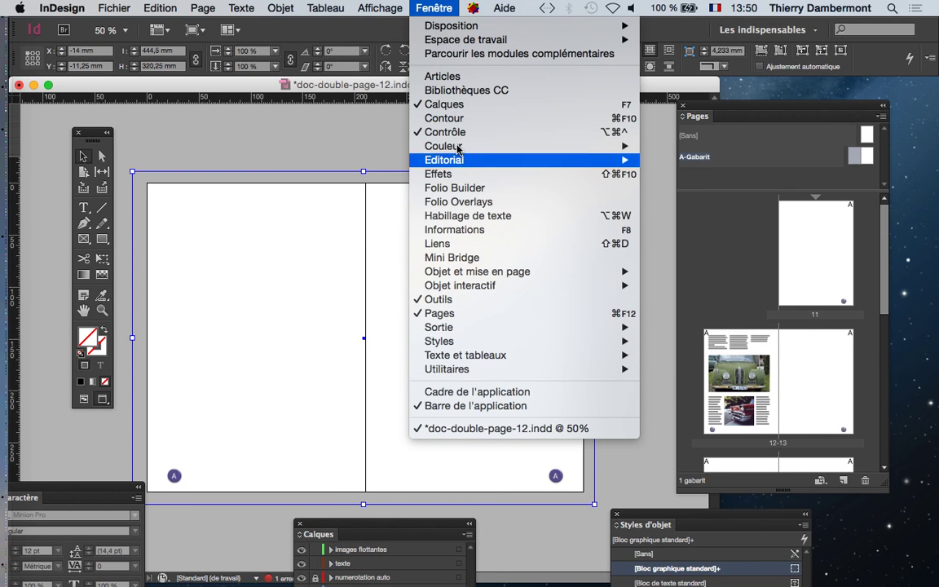
mouse_move(458, 147)
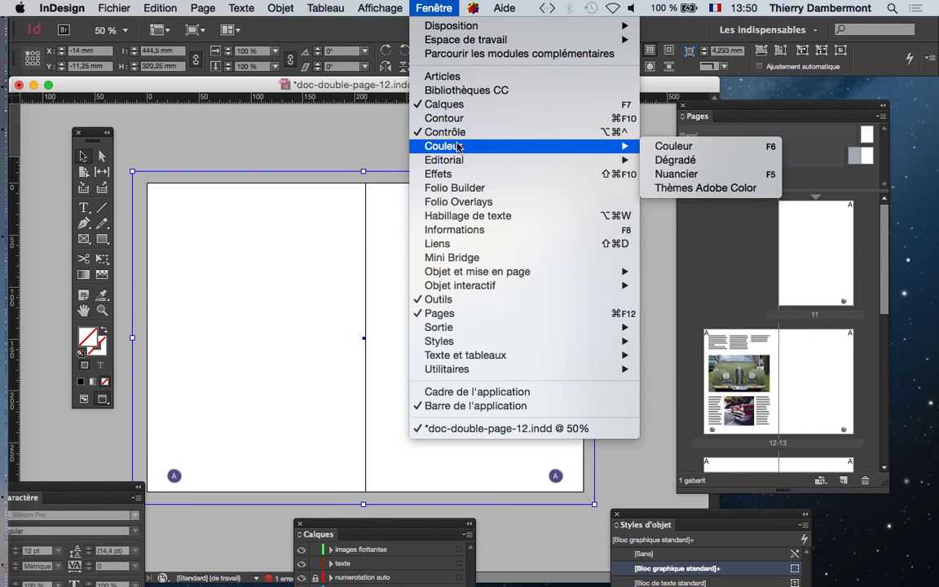
left_click(706, 178)
left_click_drag(621, 422, 601, 282)
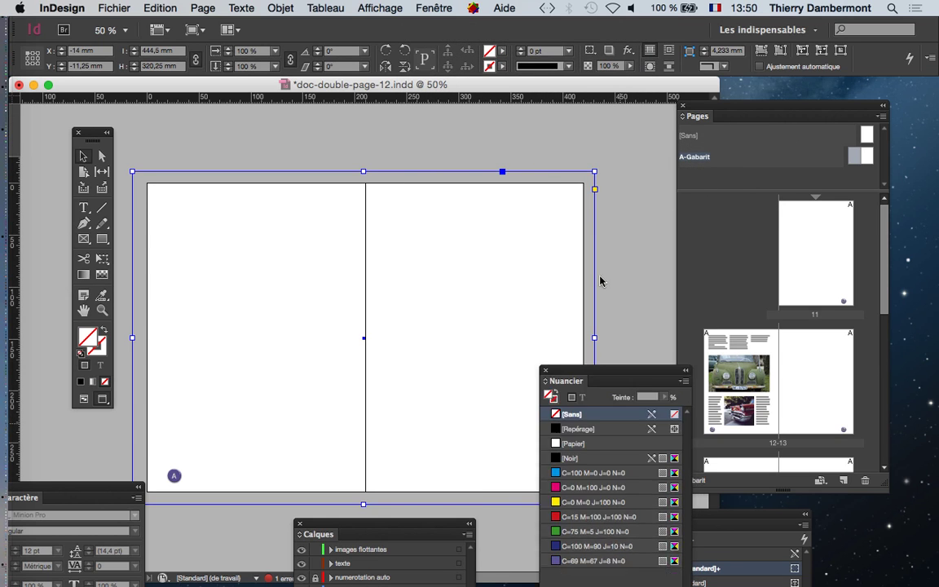
left_click_drag(614, 371, 579, 122)
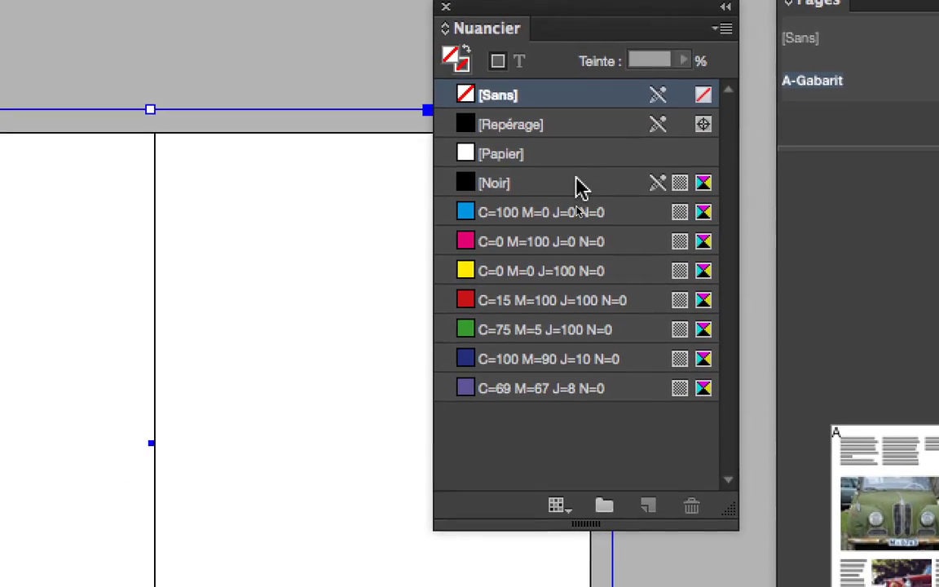
Fill the A-Gabarit background rectangle with [Noir] at an 8% tint.
left_click(579, 187)
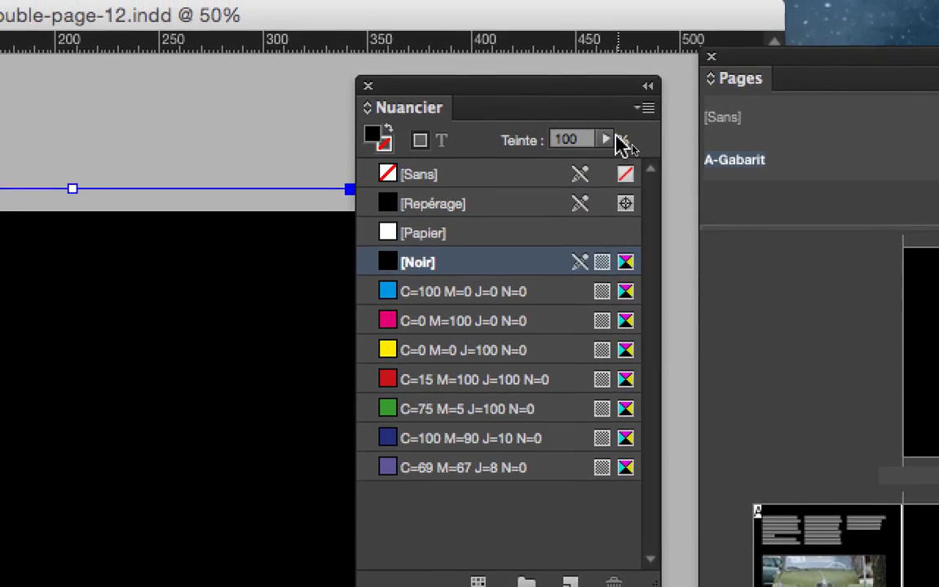
left_click(683, 60)
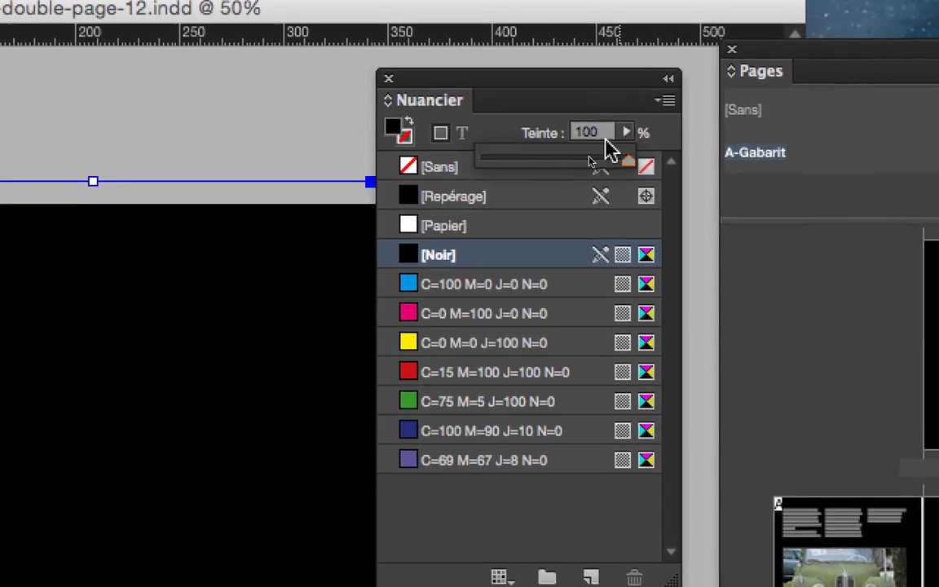
left_click_drag(488, 158, 487, 159)
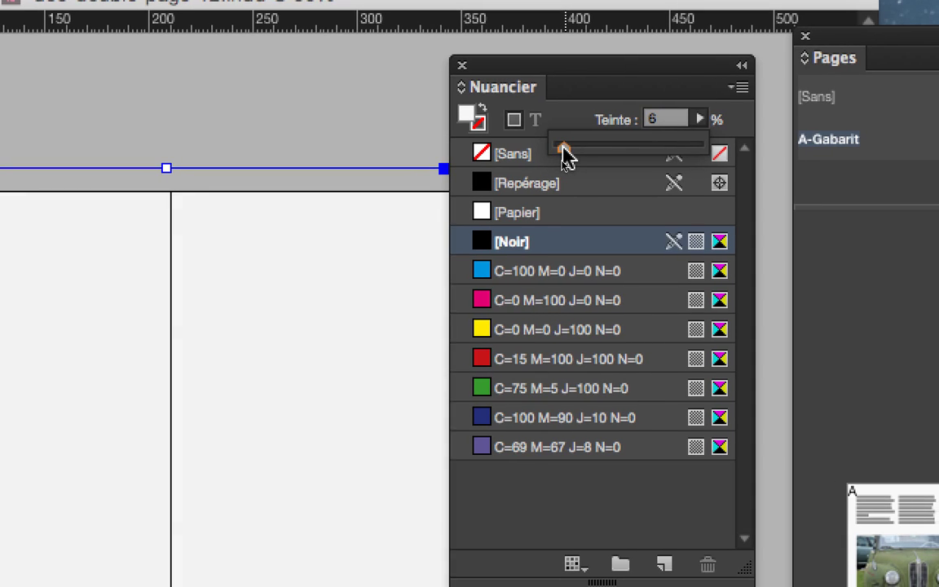
left_click_drag(567, 158, 570, 159)
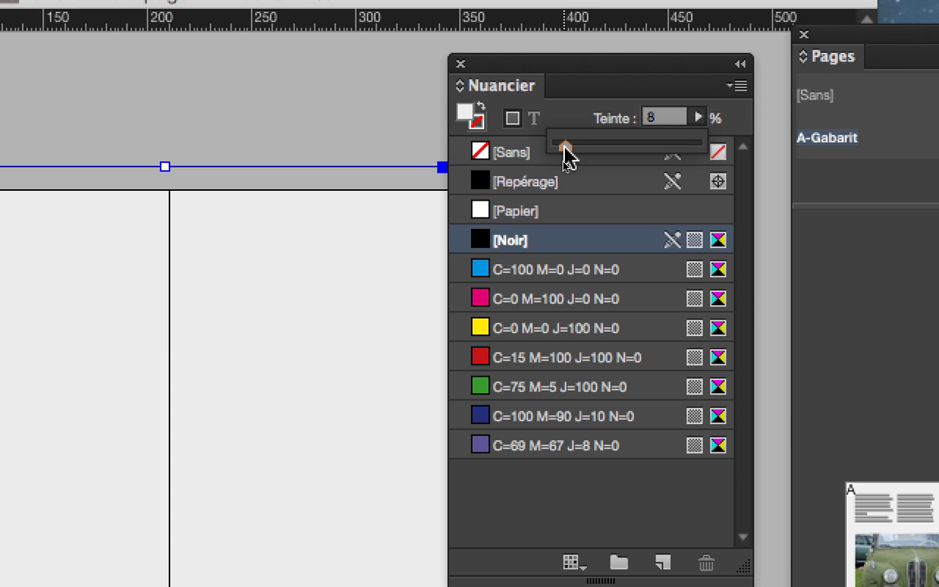
left_click_drag(566, 158, 566, 157)
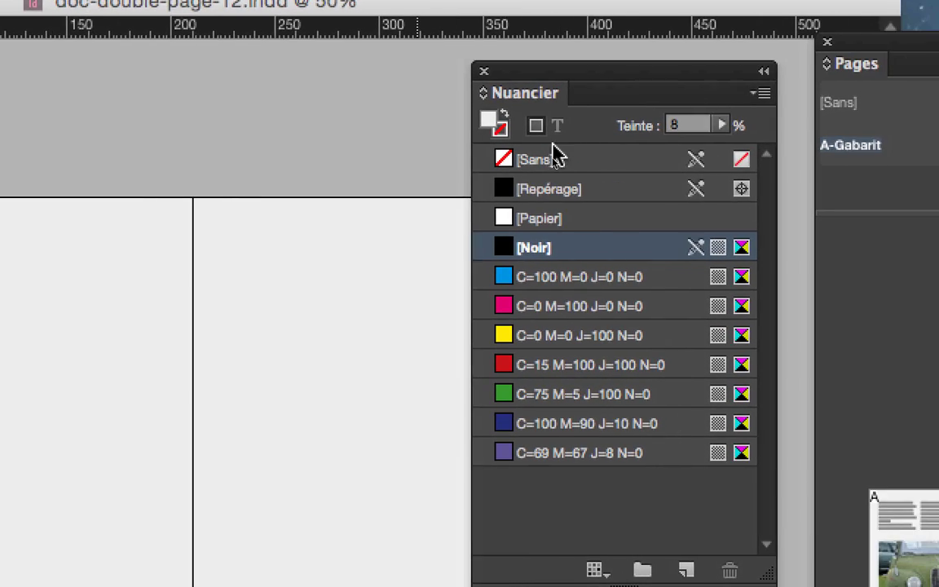
Set the background rectangle's [Noir] tint to 15% and deselect the rectangle.
left_click(526, 152)
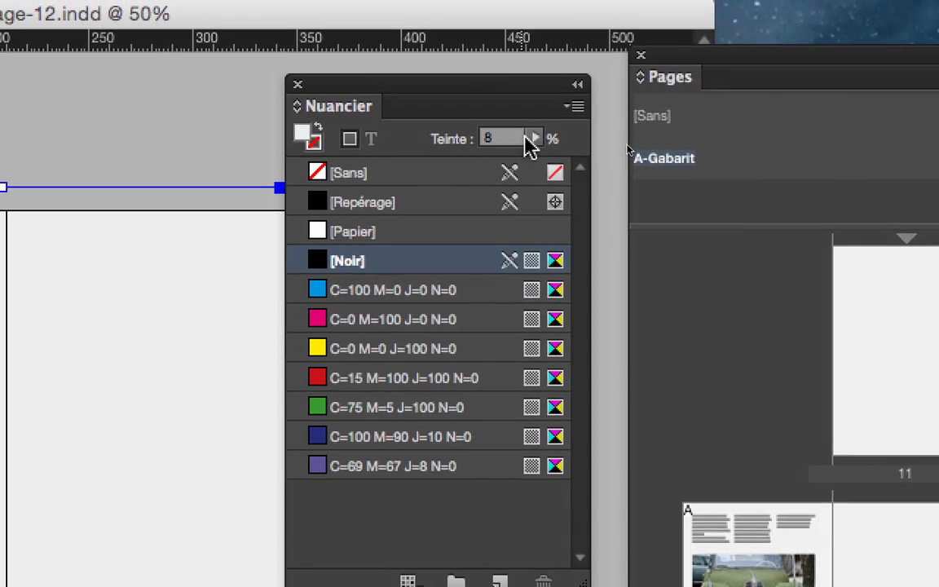
left_click(532, 138)
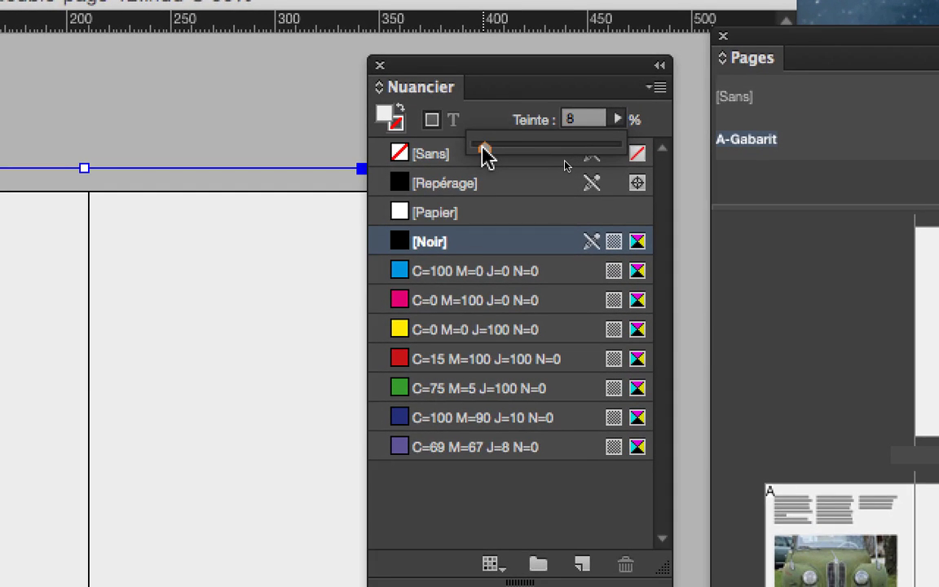
left_click_drag(400, 166, 406, 165)
left_click_drag(488, 155, 489, 155)
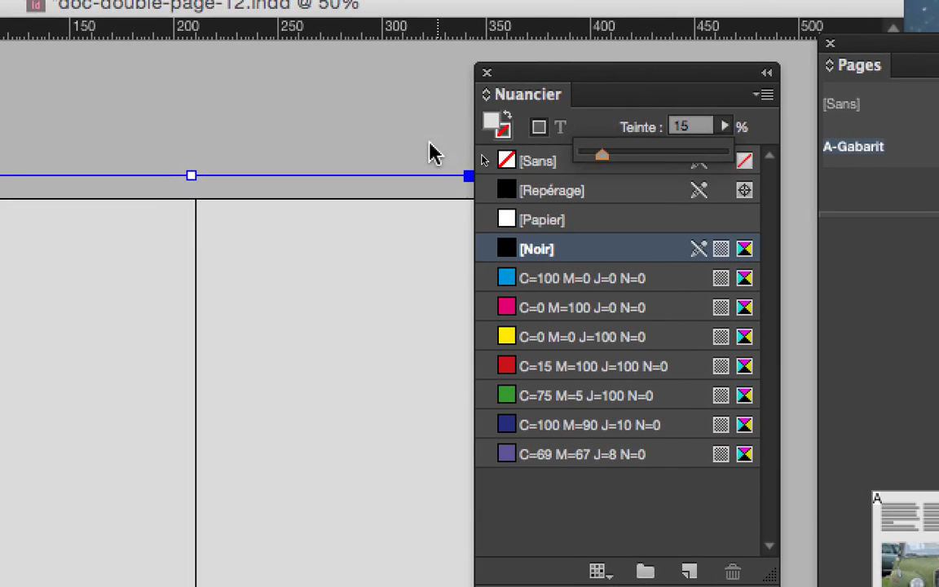
left_click(398, 161)
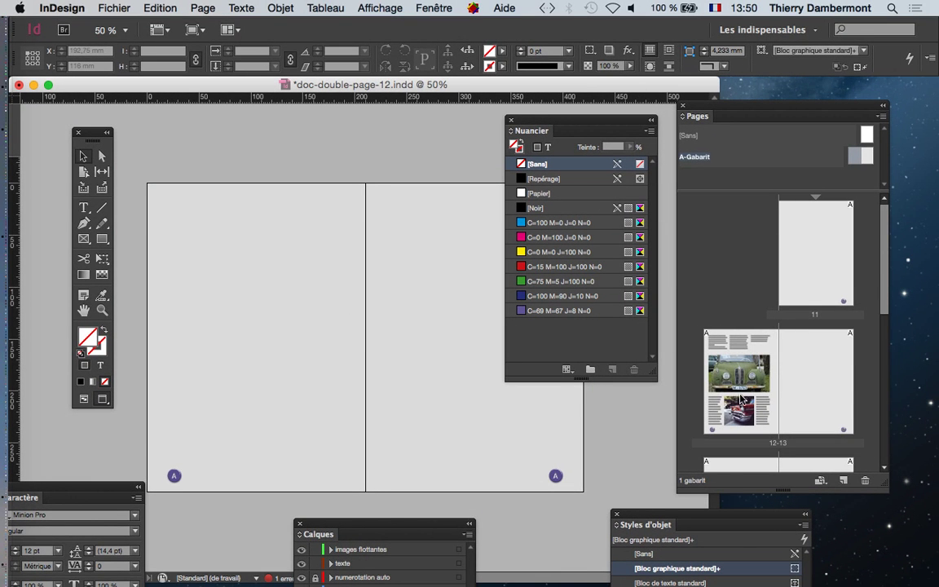
Return to page 12 of spread 12-13 and move the Swatches panel partly over the Pages panel, away from the page content.
double_click(741, 398)
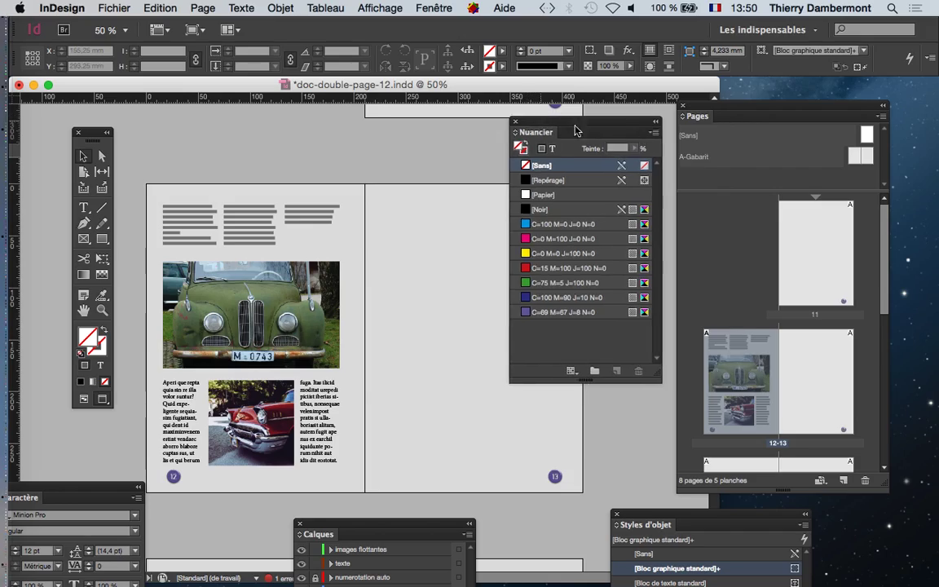
left_click_drag(577, 130, 655, 143)
key("super+equal")
key("super+equal")
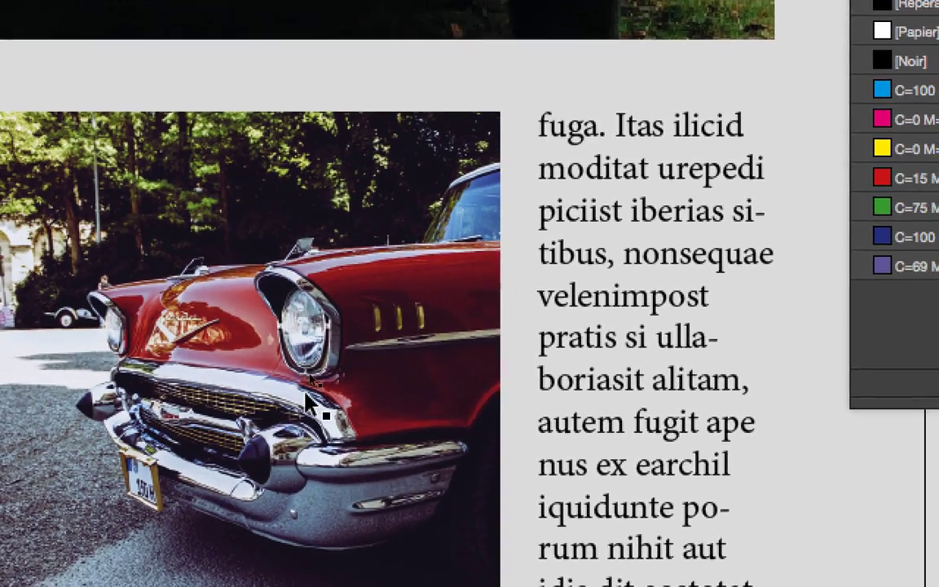
Examine the car photos and surrounding text columns against the tinted background on page 12, close up and as a whole spread.
scroll(305, 377, "up", 3)
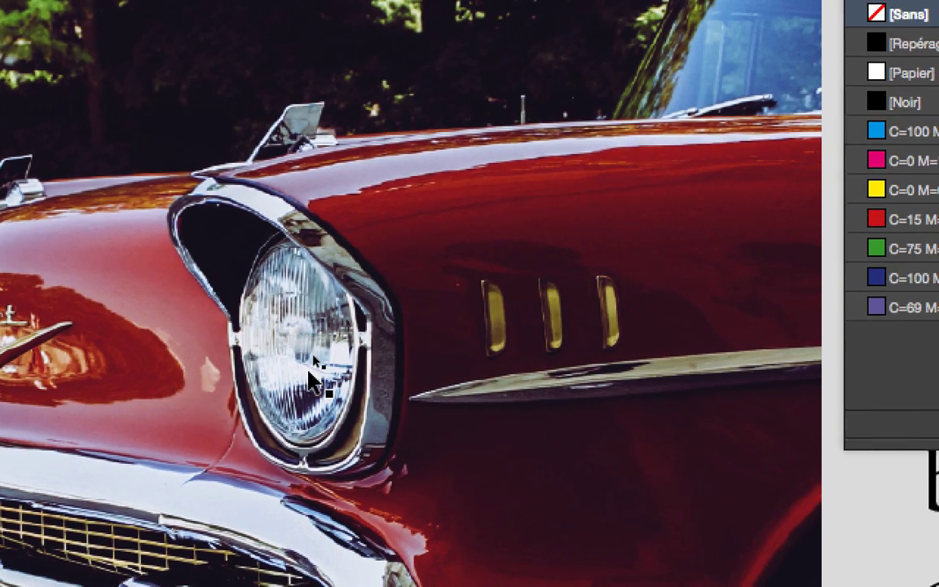
scroll(310, 377, "down", 2)
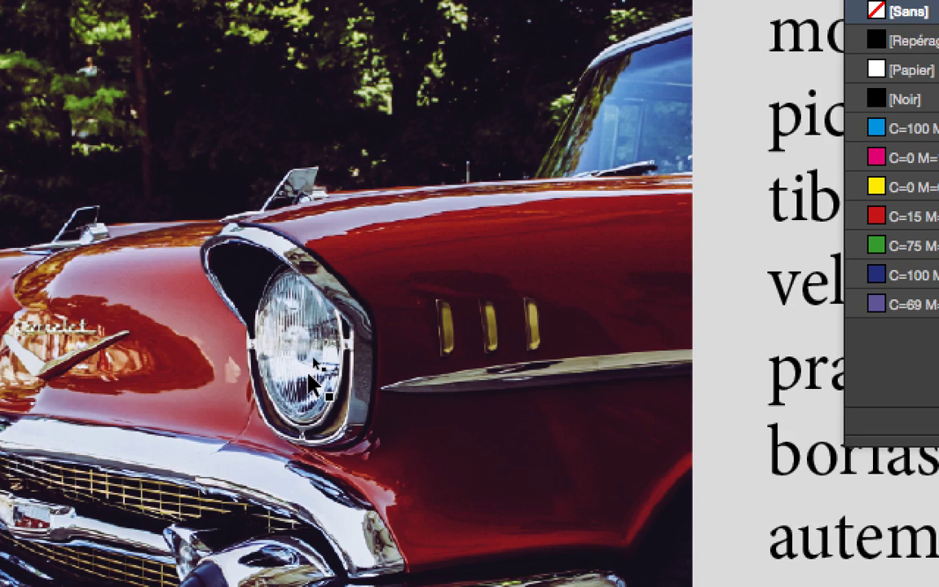
scroll(309, 378, "down", 3)
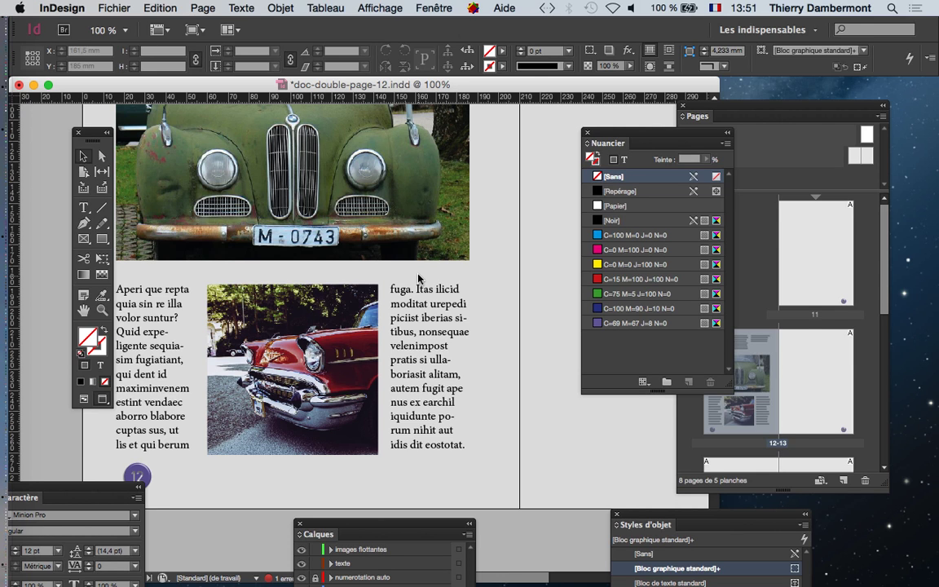
scroll(427, 287, "down", 2)
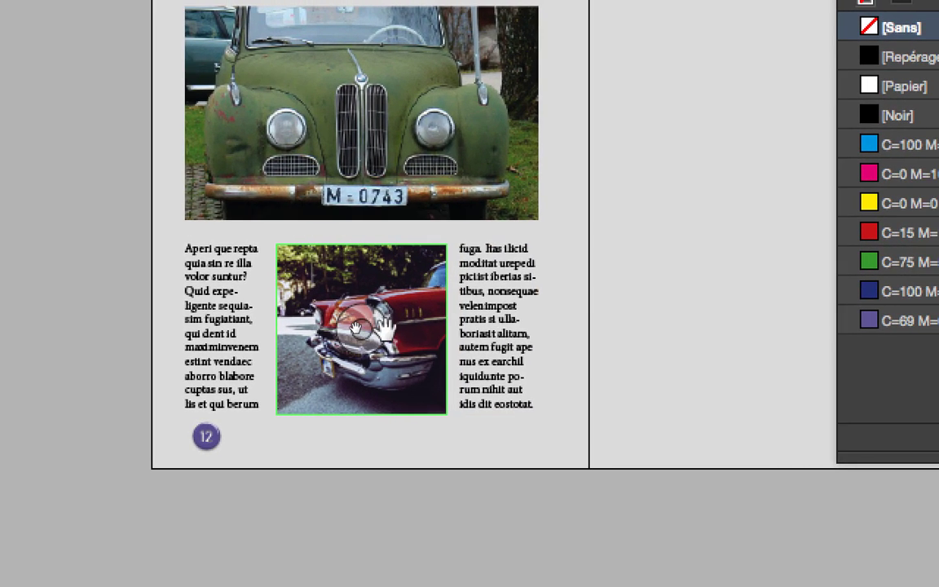
scroll(385, 328, "up", 3)
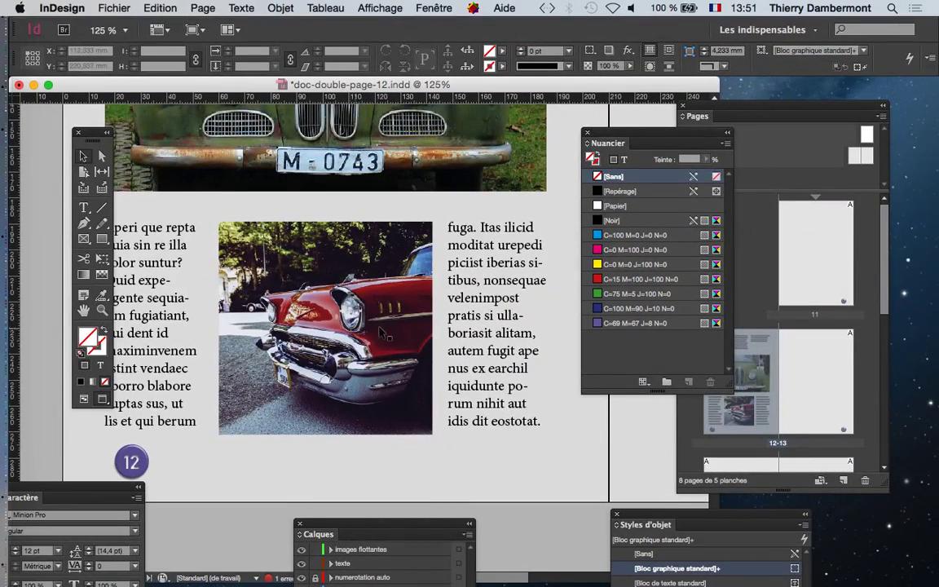
key("super+minus")
key("super+minus")
key("super+minus")
key("super+minus")
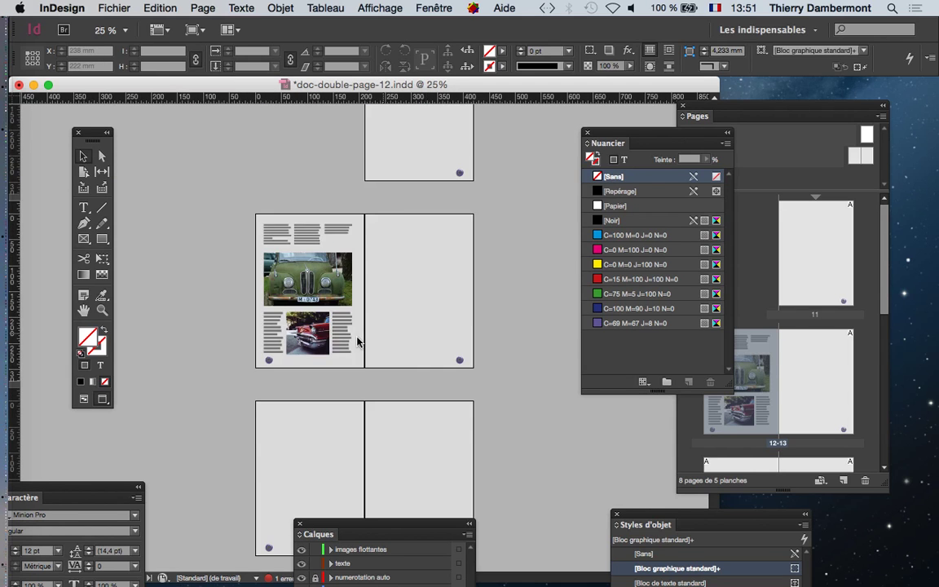
key("super+plus")
key("super+plus")
key("super+plus")
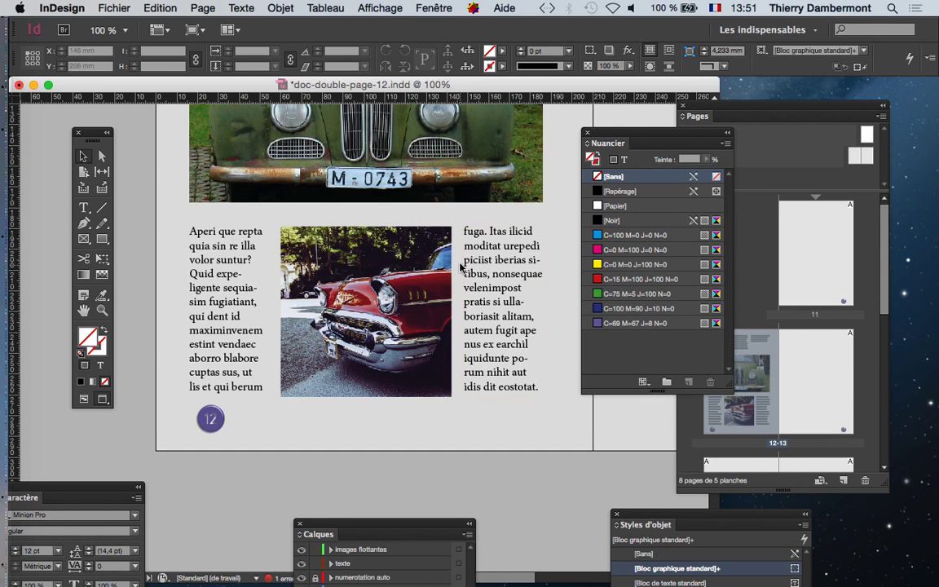
scroll(414, 238, "up", 4)
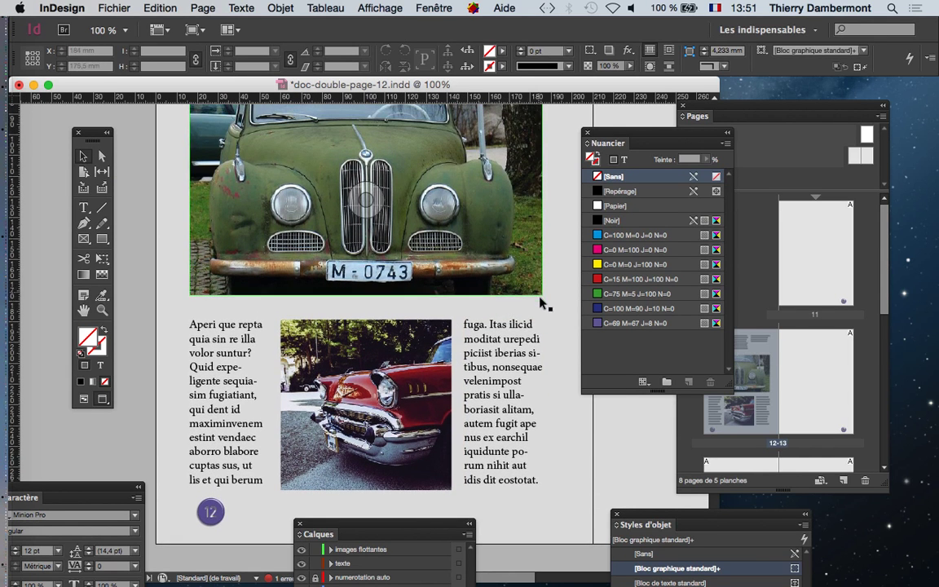
left_click(538, 322)
key("super+plus")
left_click(554, 371)
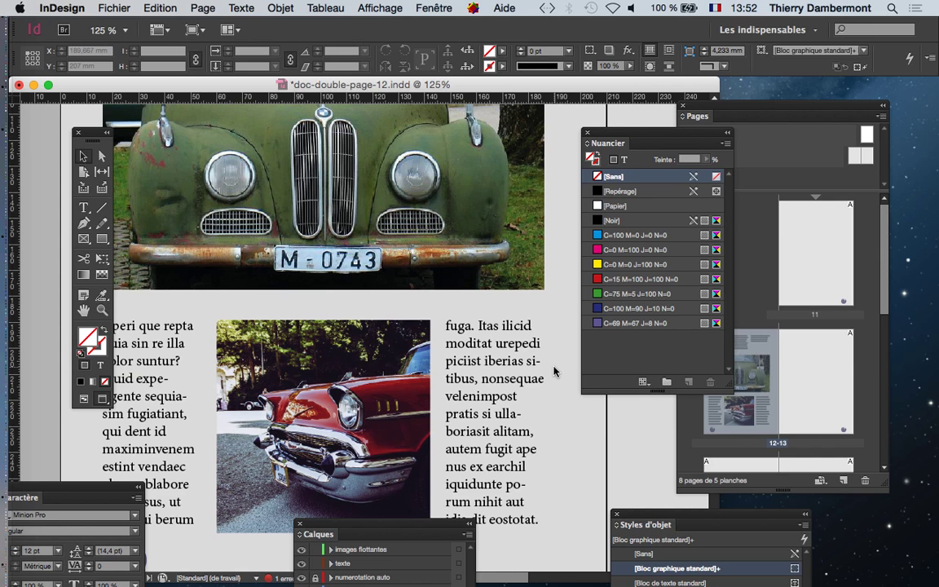
key("super+minus")
key("super+minus")
key("super+minus")
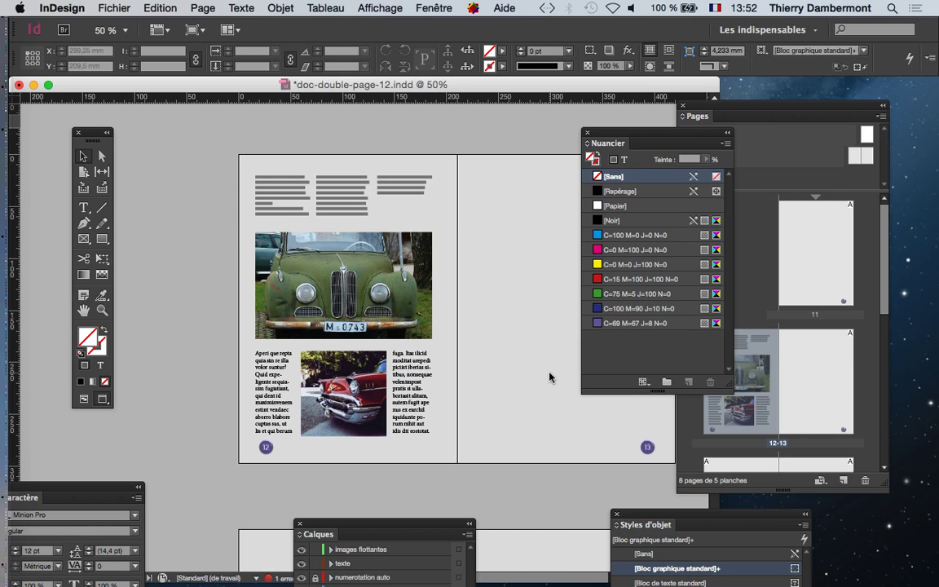
Save the document under the new name doc-double-page-13.indd in the InDesign jour 1 folder.
left_click(114, 9)
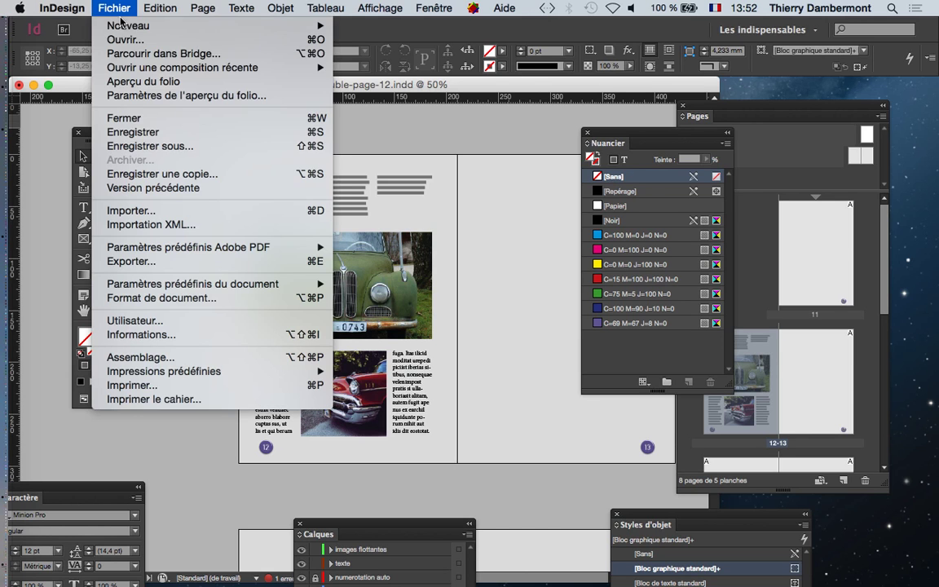
left_click(151, 146)
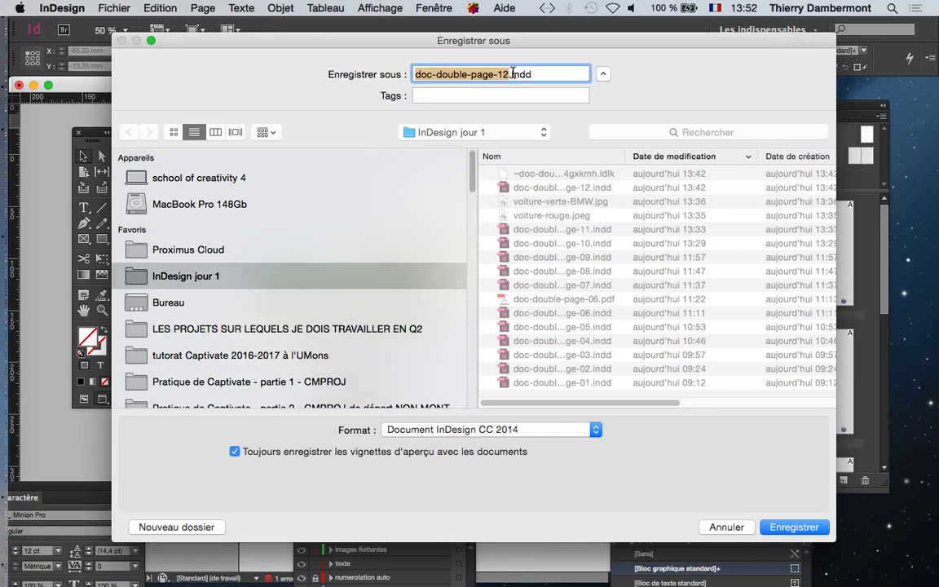
left_click(506, 75)
key("BackSpace")
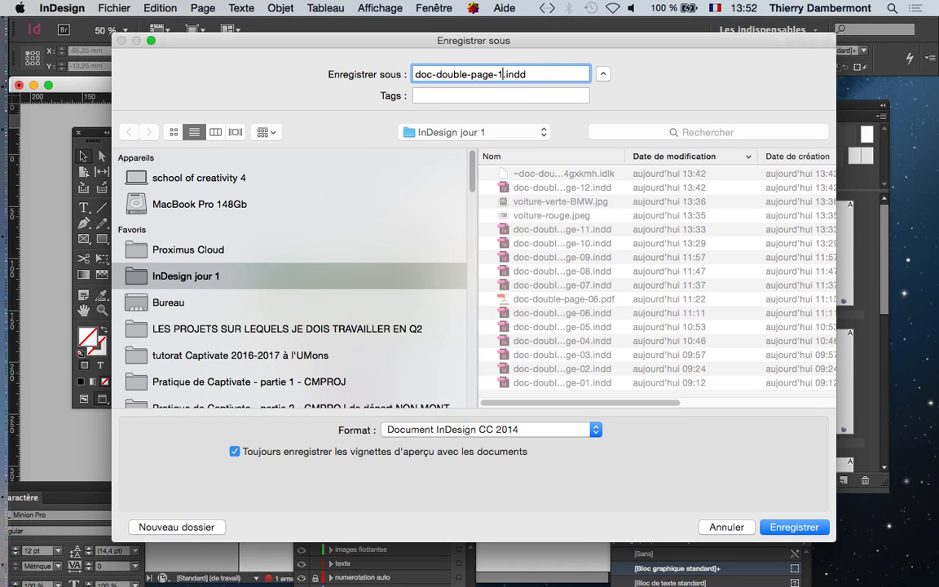
type("3")
key("Return")
Switch to Firefox, open a new browser window and search Google Images for paper texture "public domain".
mouse_move(18, 502)
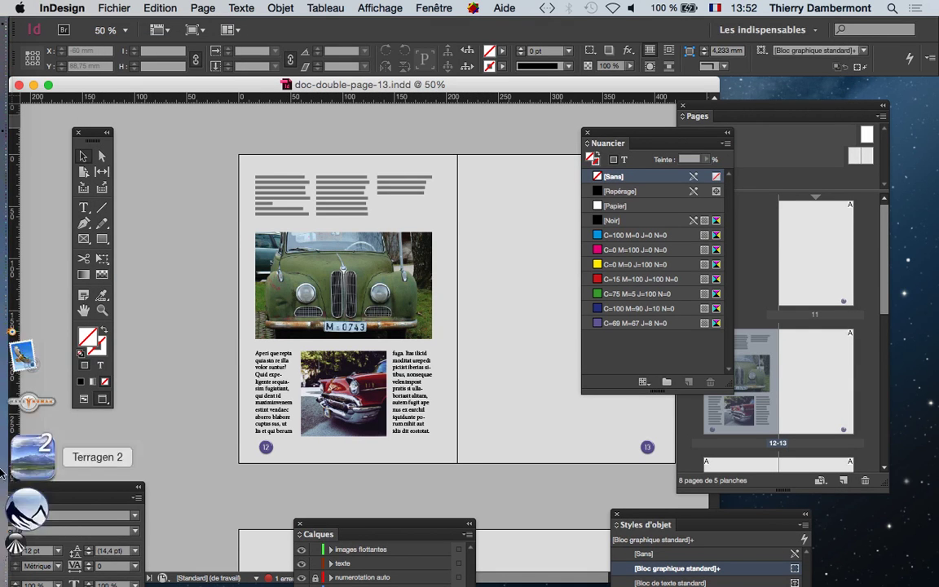
left_click(23, 501)
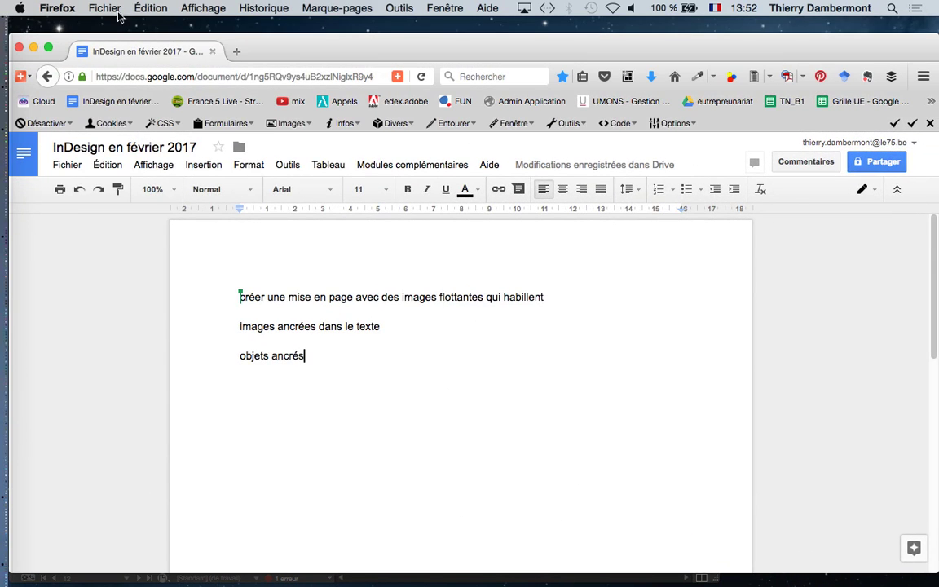
left_click(104, 8)
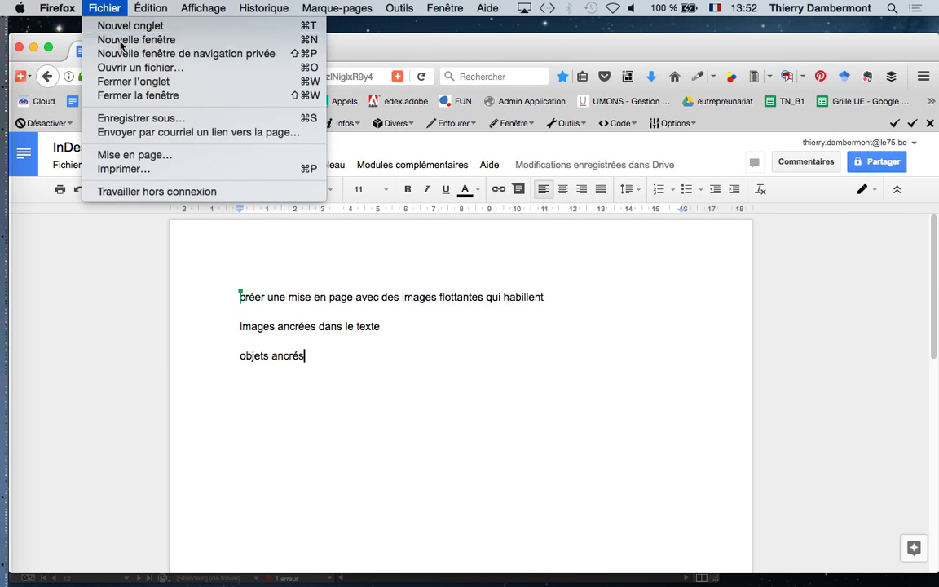
left_click(115, 27)
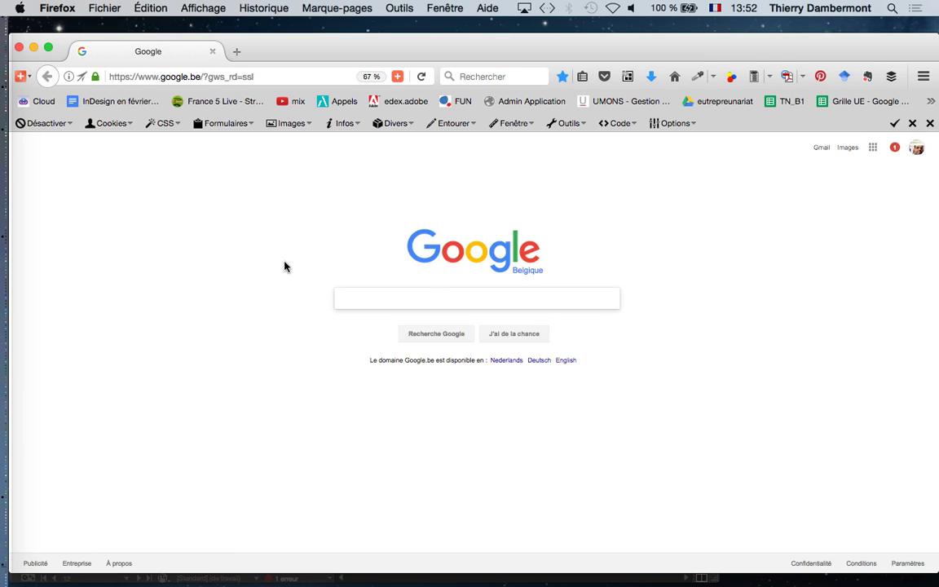
type("paper")
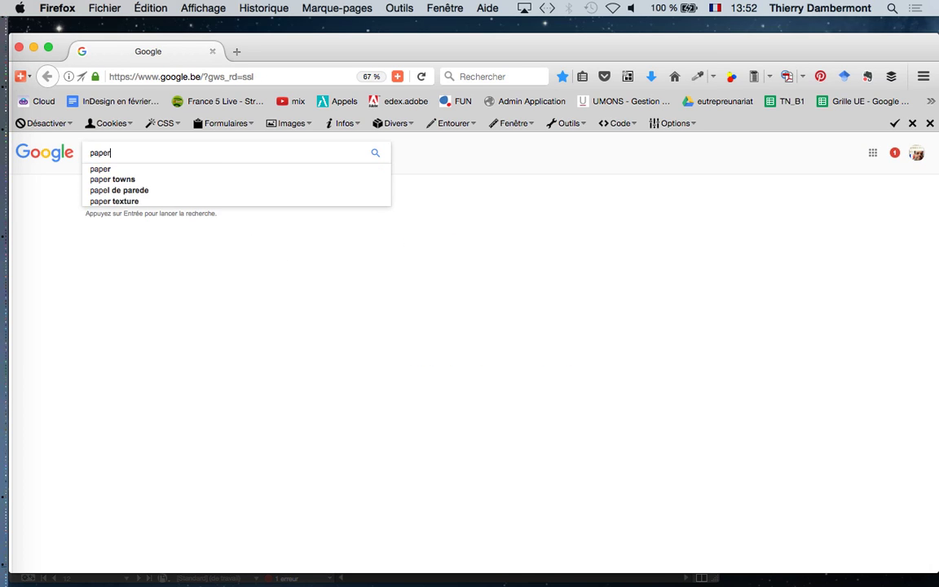
type(" texture \"pub")
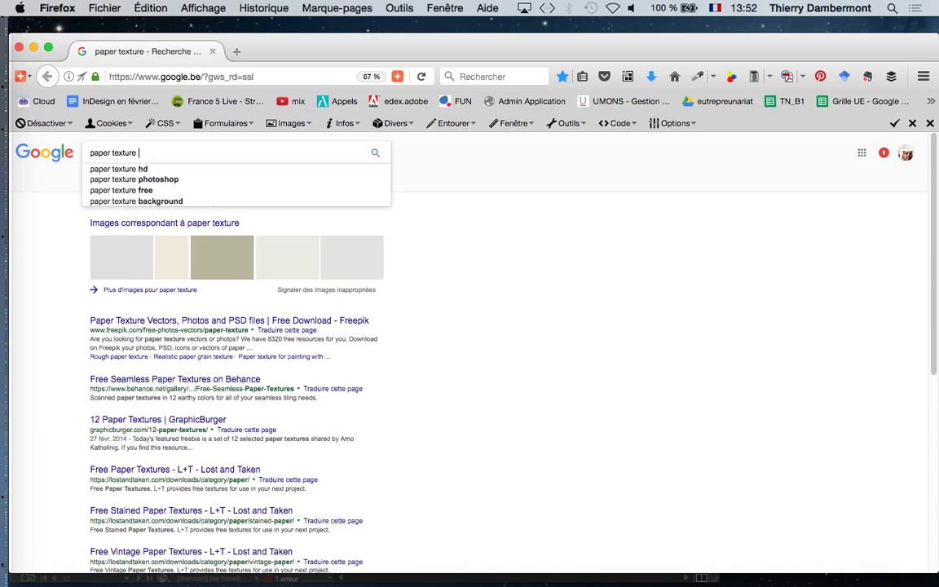
type("lic domain\"")
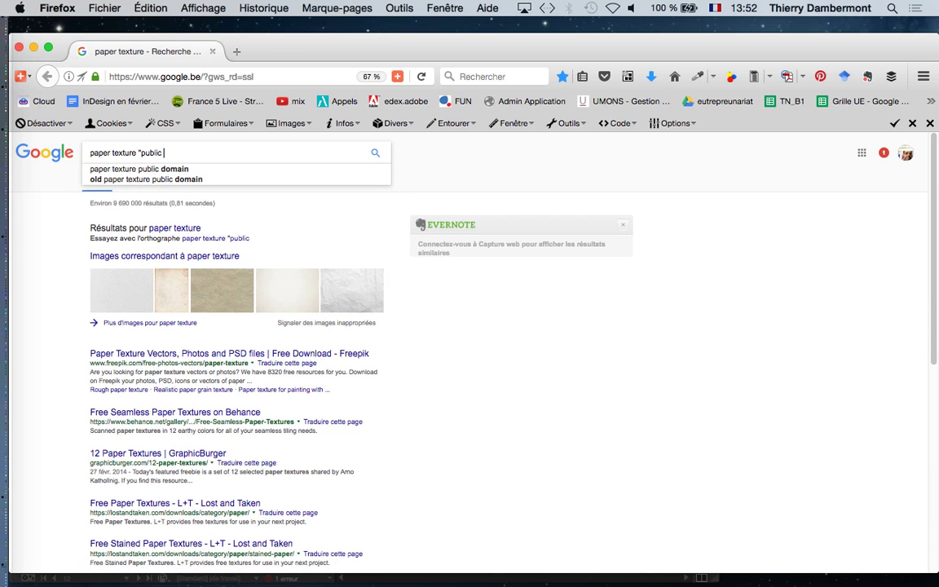
key("Return")
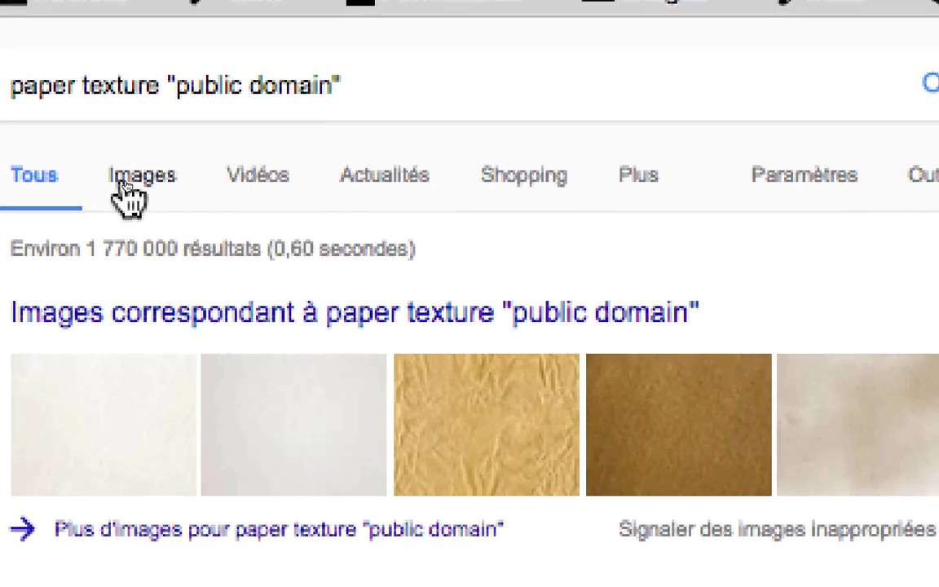
left_click(125, 183)
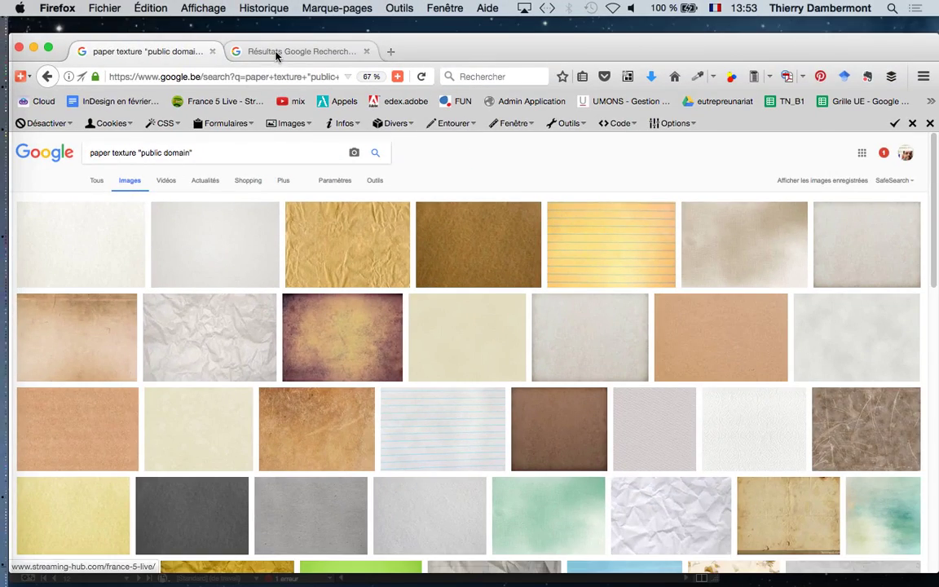
Open the full-size image of the white parchment paper texture from its Google Images preview.
left_click(277, 52)
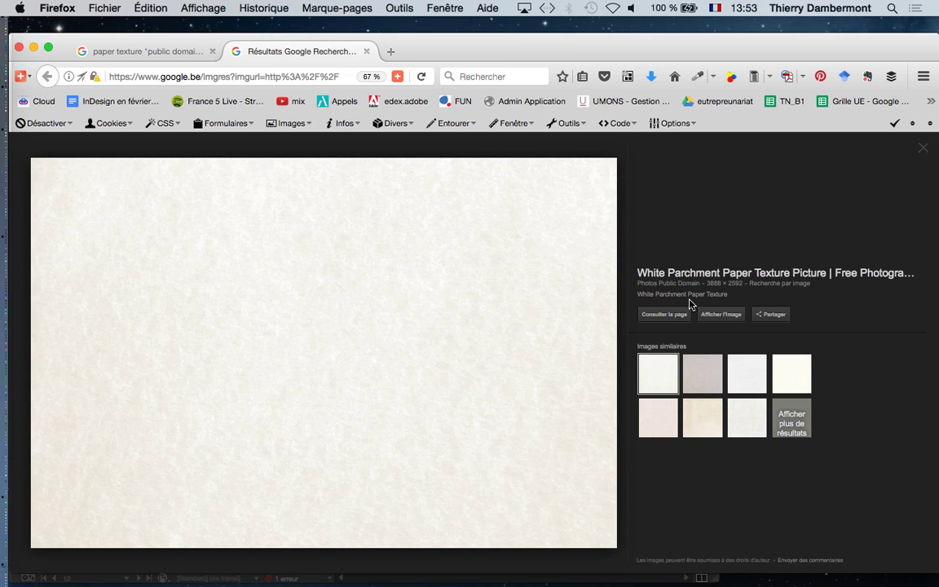
left_click(719, 315)
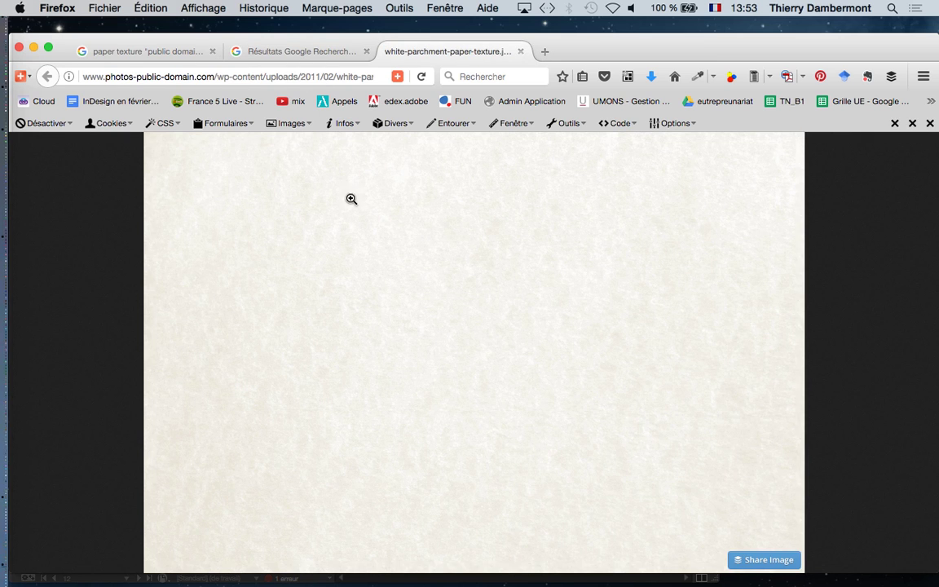
left_click(361, 243)
left_click(394, 268)
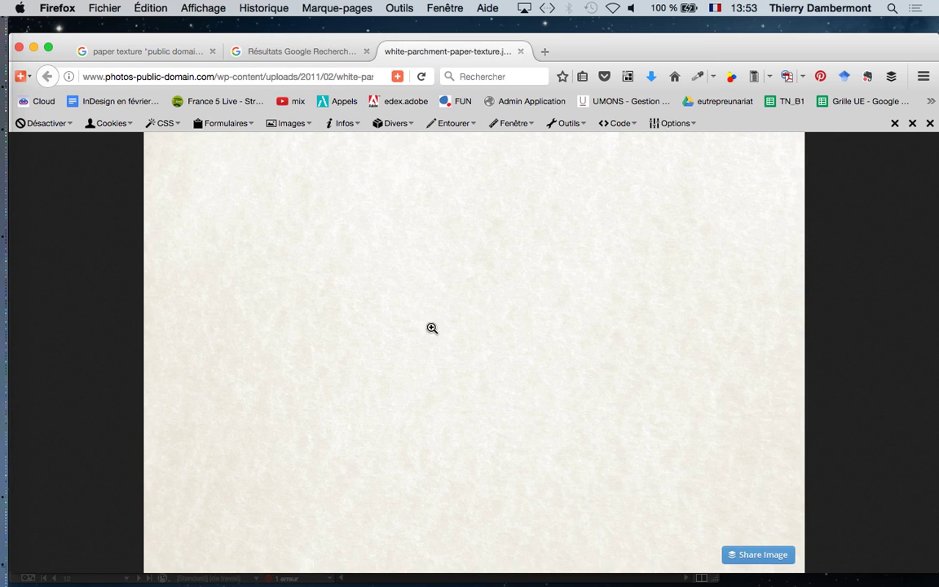
Save white-parchment-paper-texture.jpg in the InDesign jour 1 folder and minimize the browser window.
left_click(126, 51)
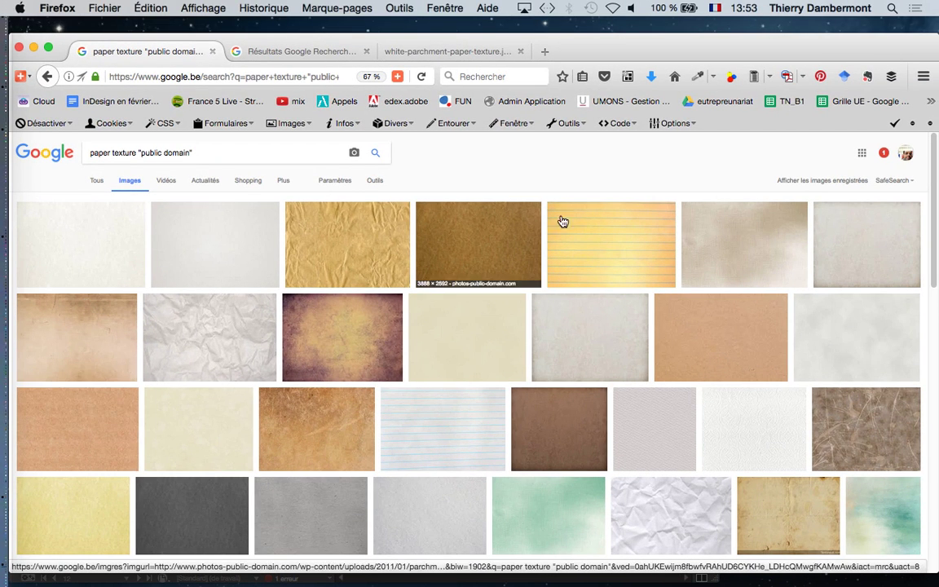
left_click(436, 53)
right_click(444, 285)
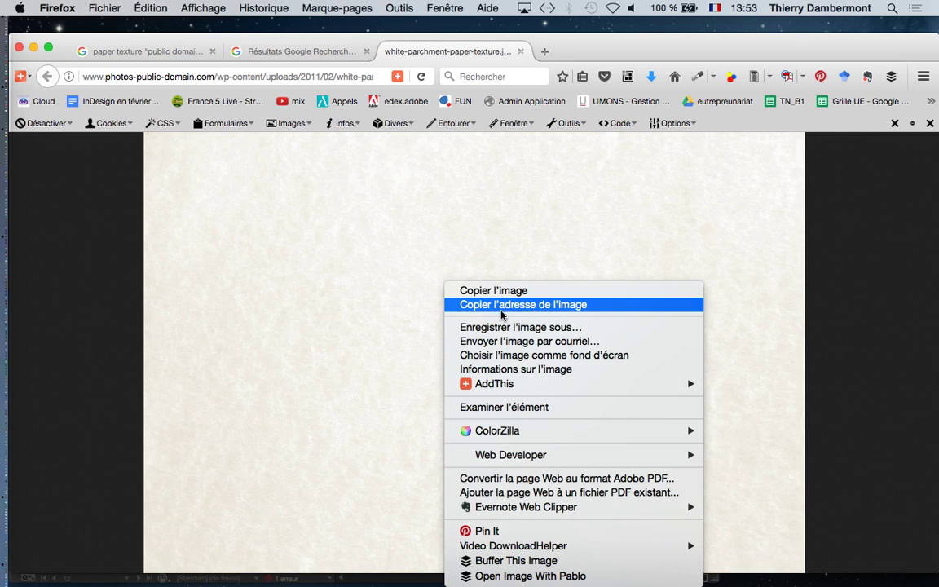
left_click(507, 329)
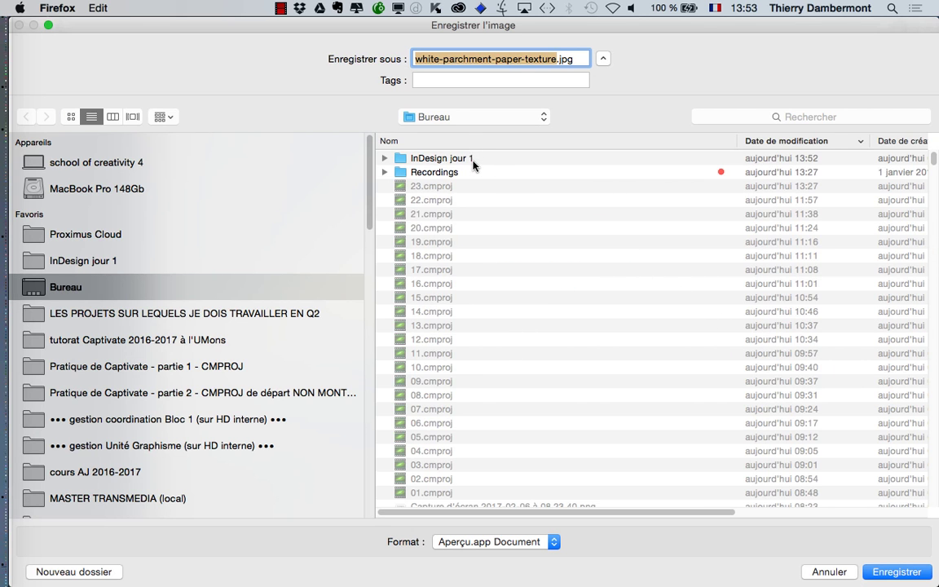
double_click(445, 159)
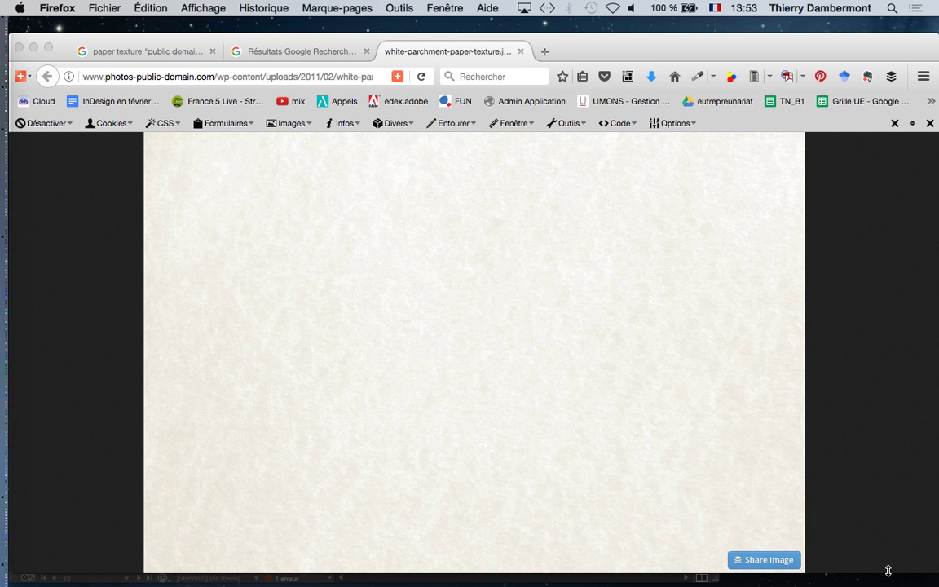
key("Return")
left_click(33, 47)
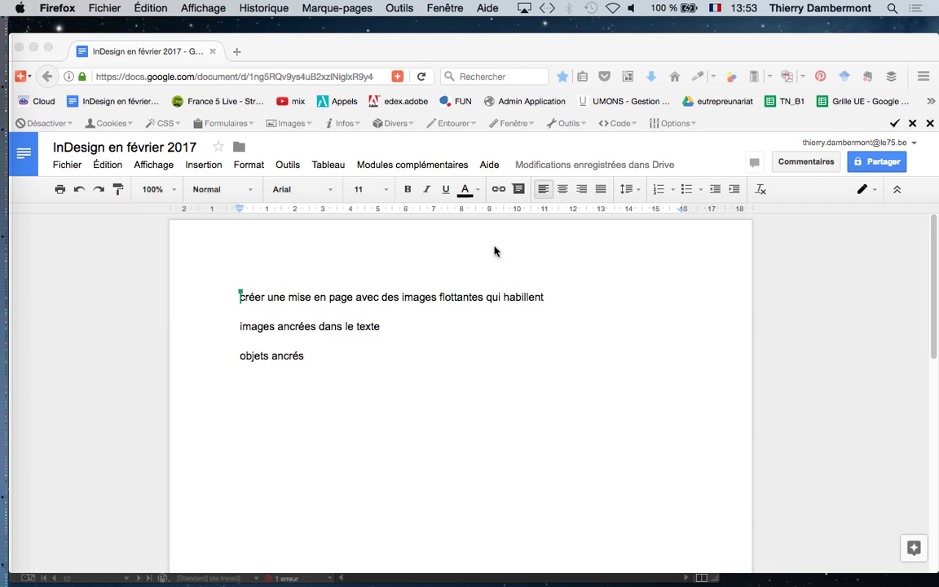
Switch to InDesign and import white-parchment-paper-texture.jpg into the background rectangle of the A-Gabarit master.
key("super+Tab")
left_click(401, 280)
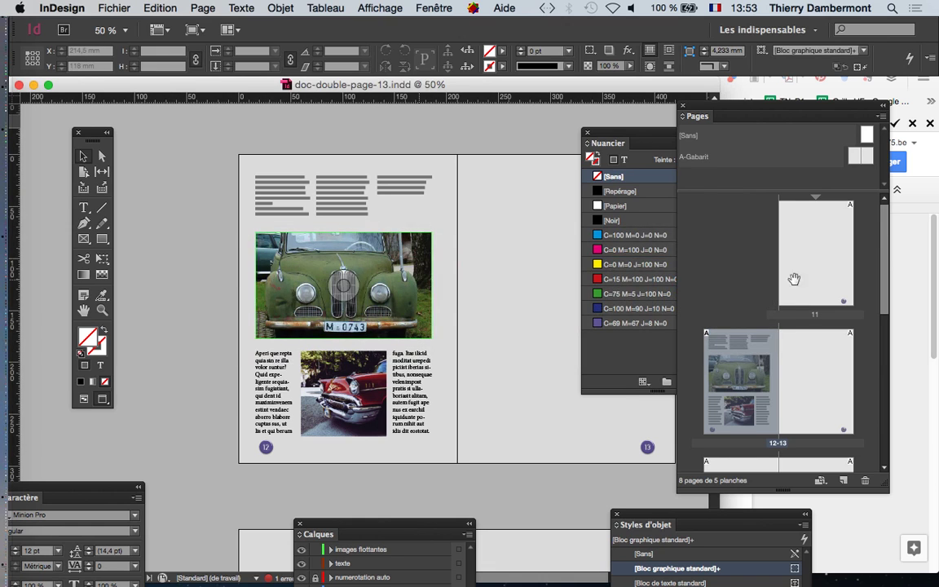
double_click(857, 165)
left_click(400, 240)
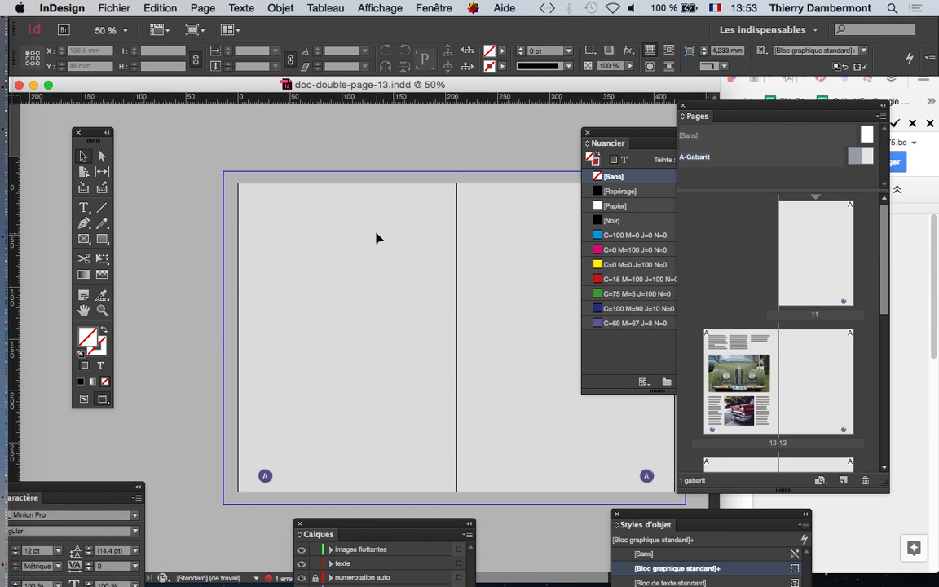
left_click(120, 6)
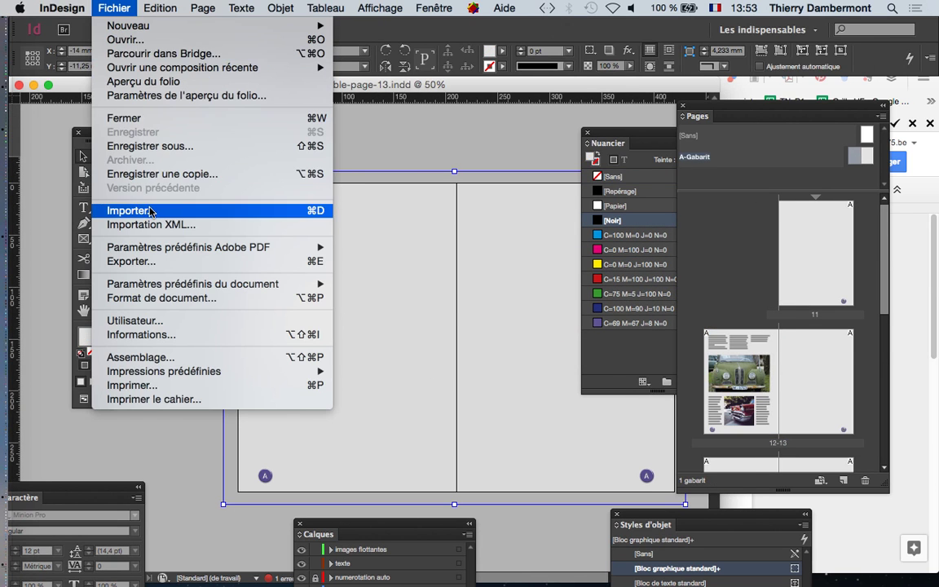
left_click(135, 190)
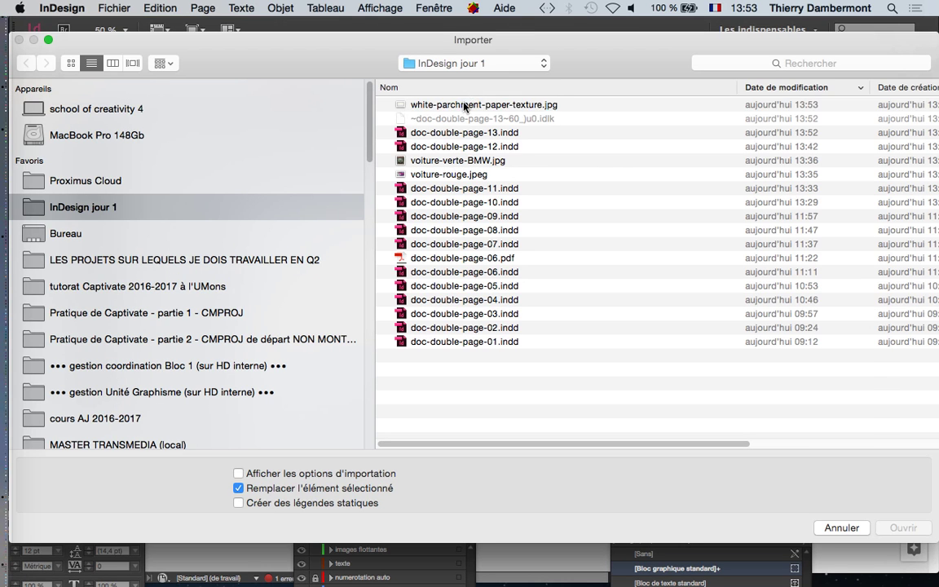
left_click(467, 107)
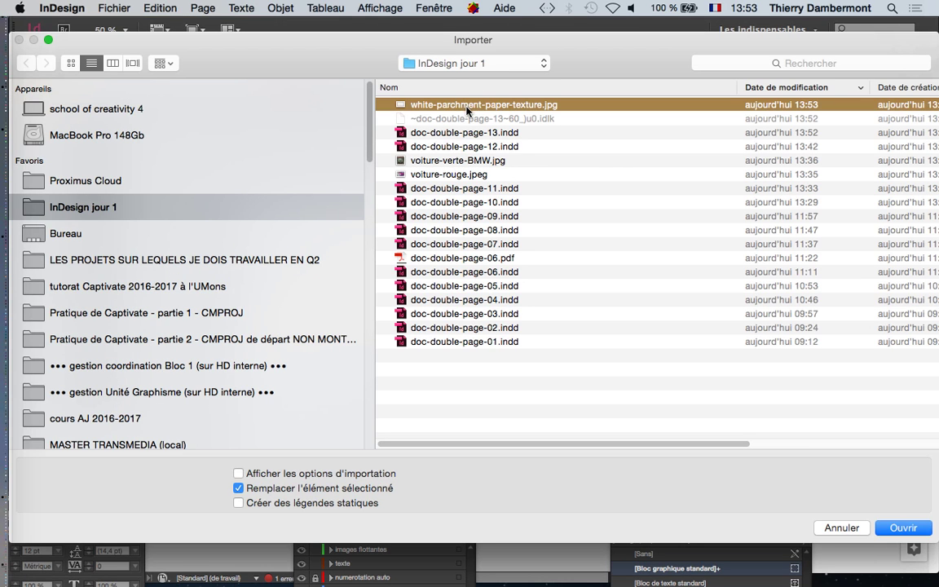
left_click(919, 532)
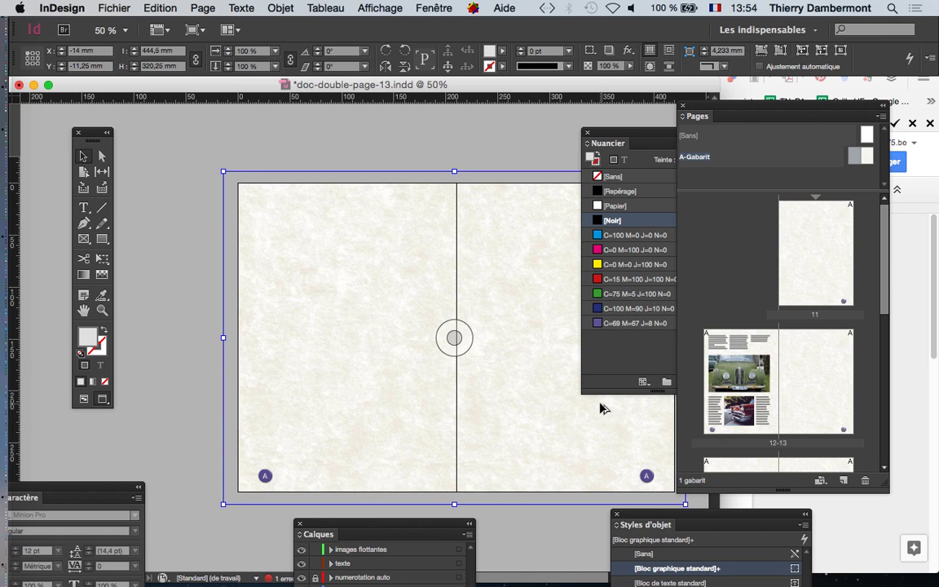
Make the parchment image fill the master's background frame proportionally.
key("super+minus")
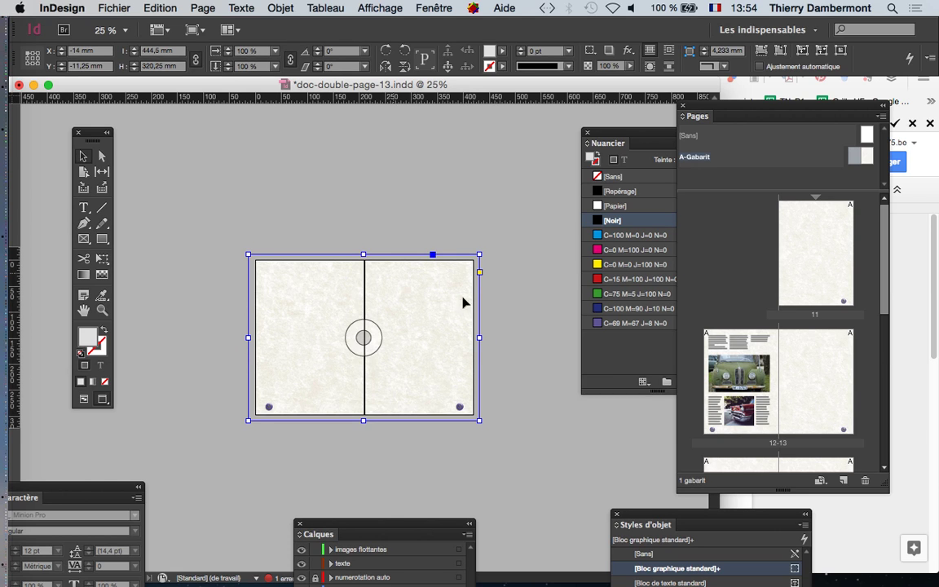
key("super+equal")
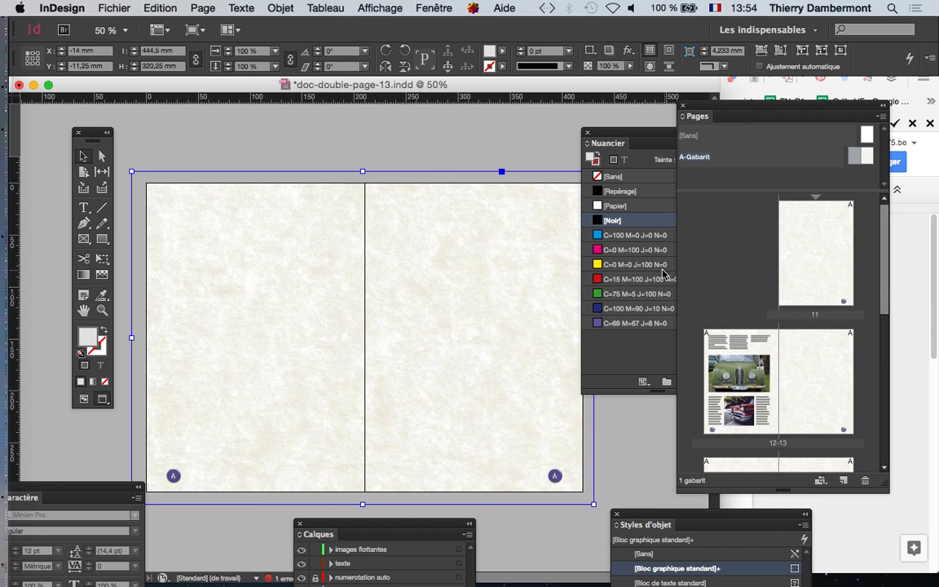
left_click(280, 7)
mouse_move(367, 265)
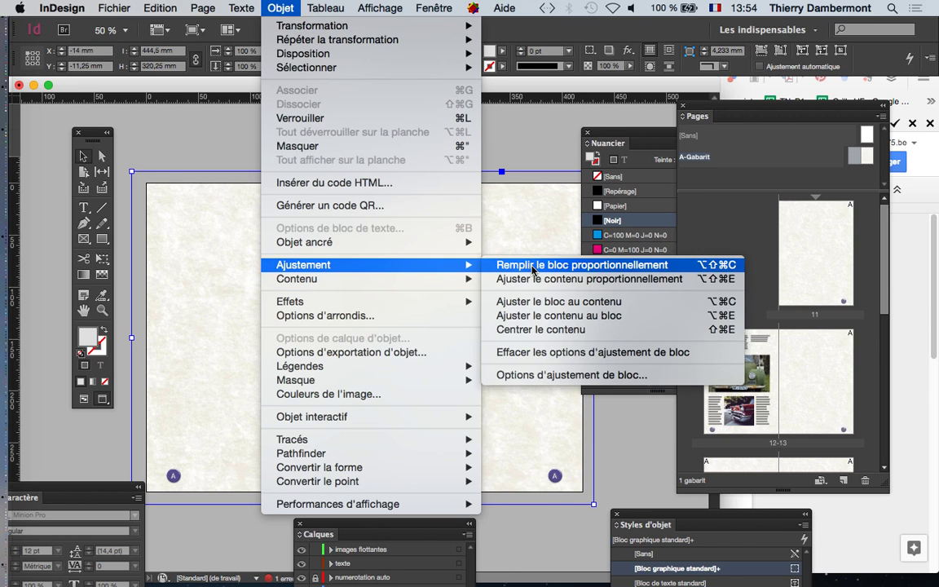
left_click(532, 267)
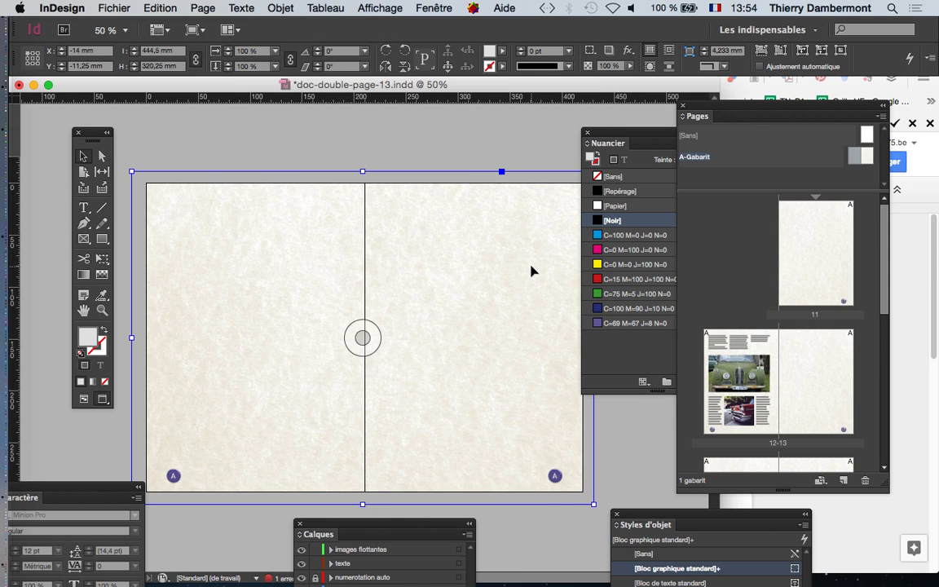
Return to page 12 of spread 12-13 and examine the text and car photos against the paper texture up close.
double_click(729, 394)
left_click(356, 392)
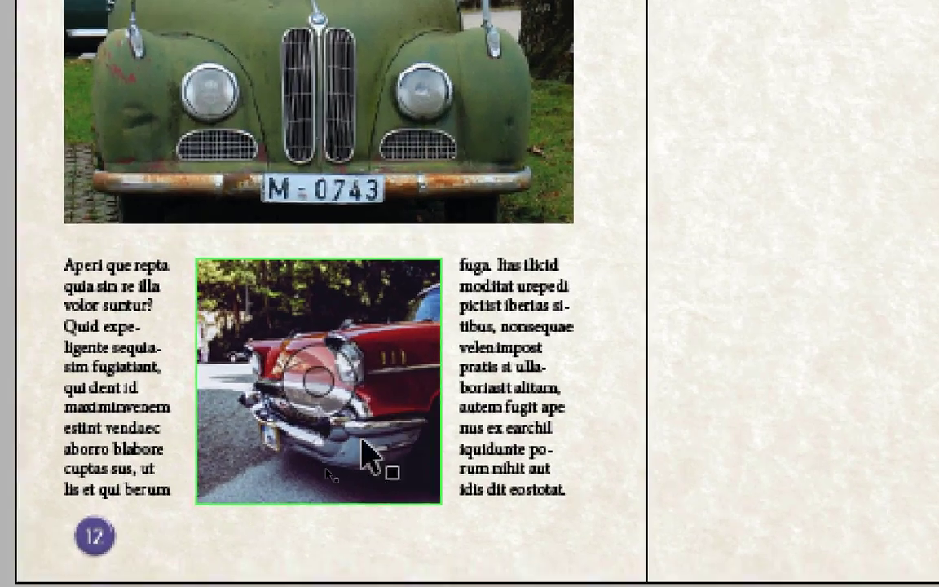
left_click(329, 493)
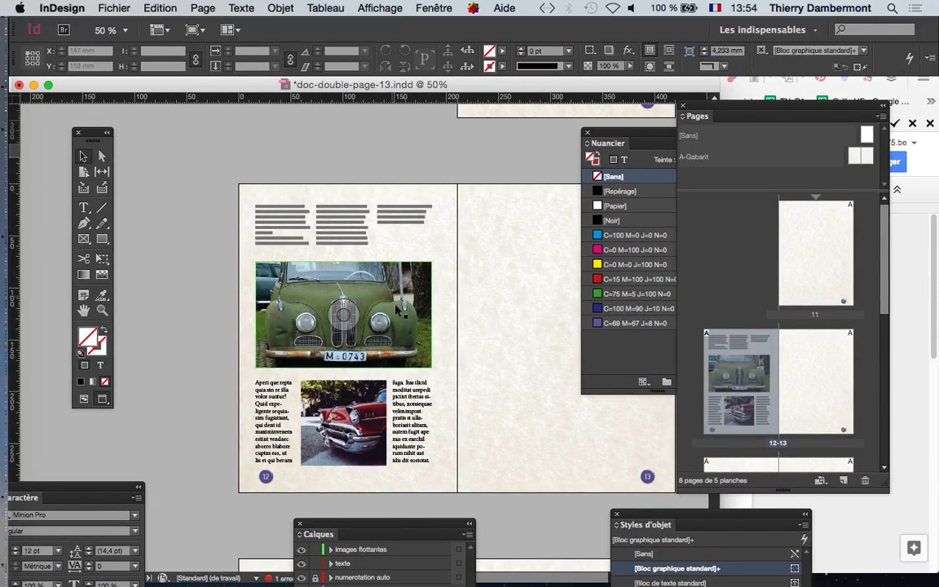
scroll(298, 423, "up", 3)
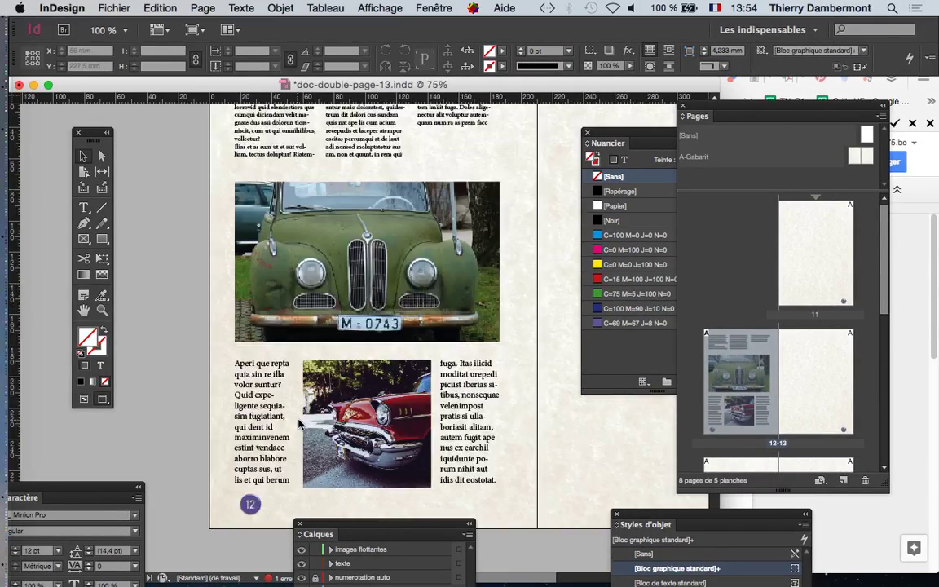
scroll(298, 424, "up", 10)
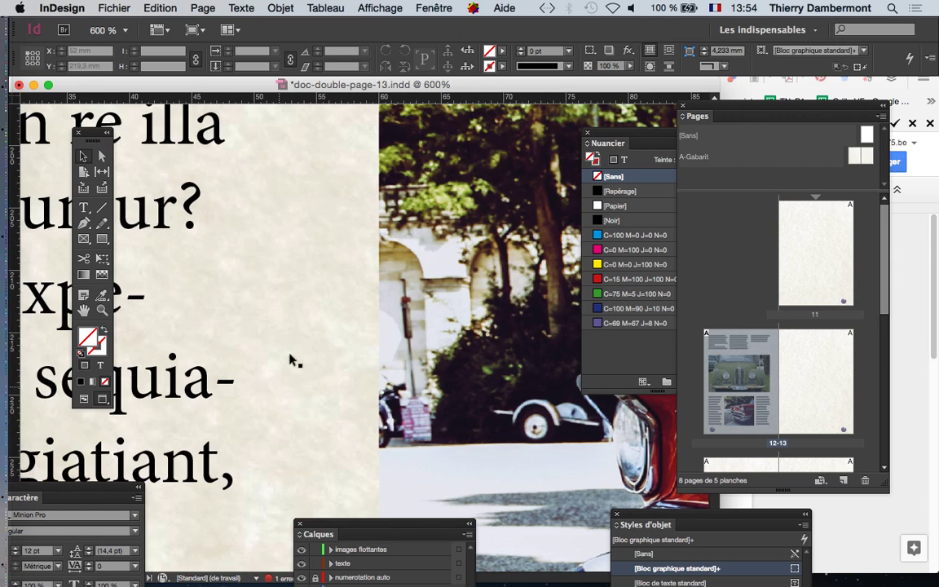
Set the document's display performance to Affichage standard.
left_click(380, 8)
mouse_move(667, 236)
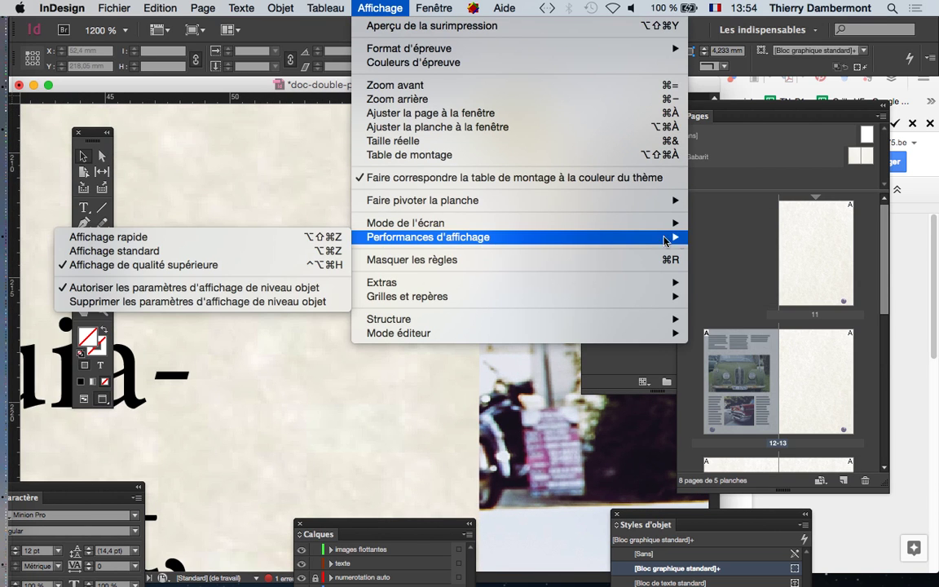
left_click(261, 250)
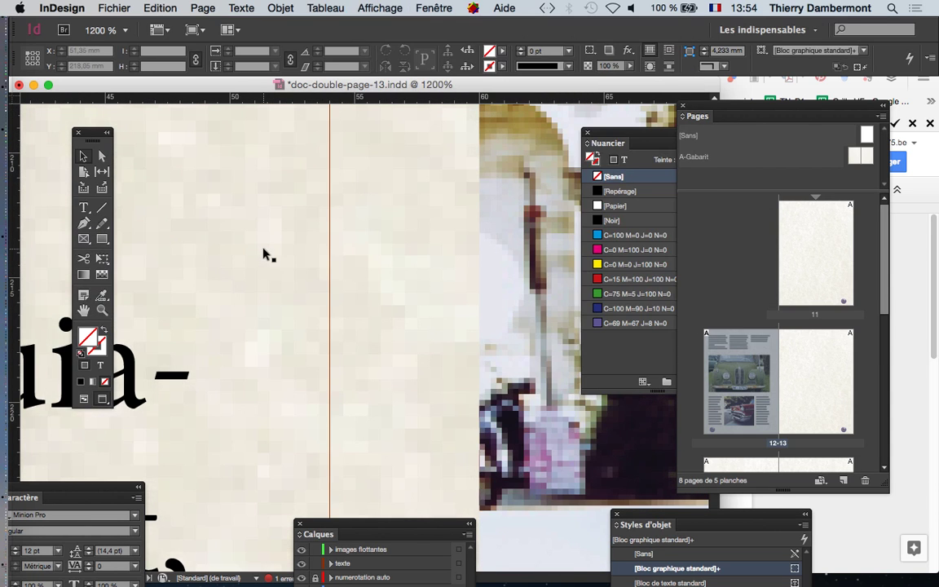
Set the document's display performance to Affichage de qualité supérieure.
scroll(350, 351, "down", 2)
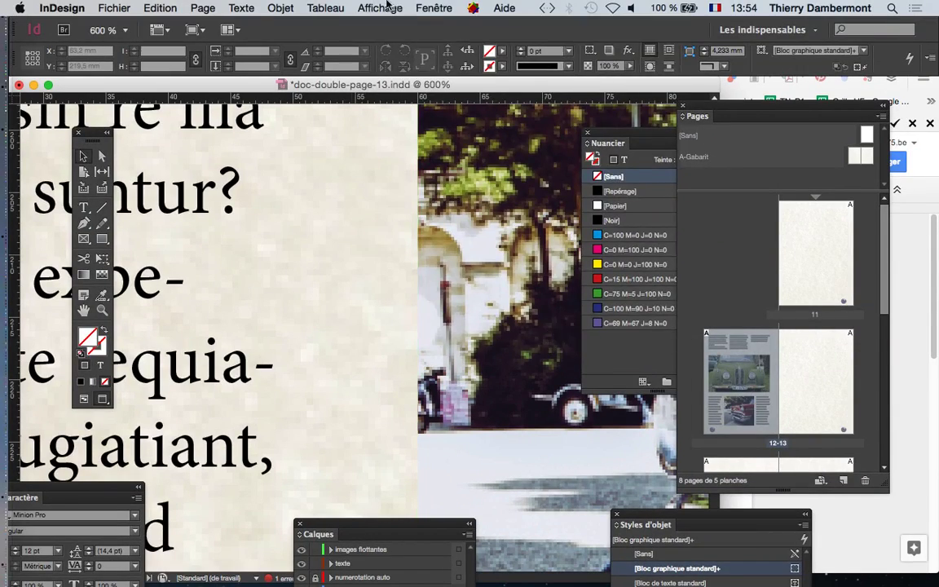
left_click(380, 7)
mouse_move(438, 238)
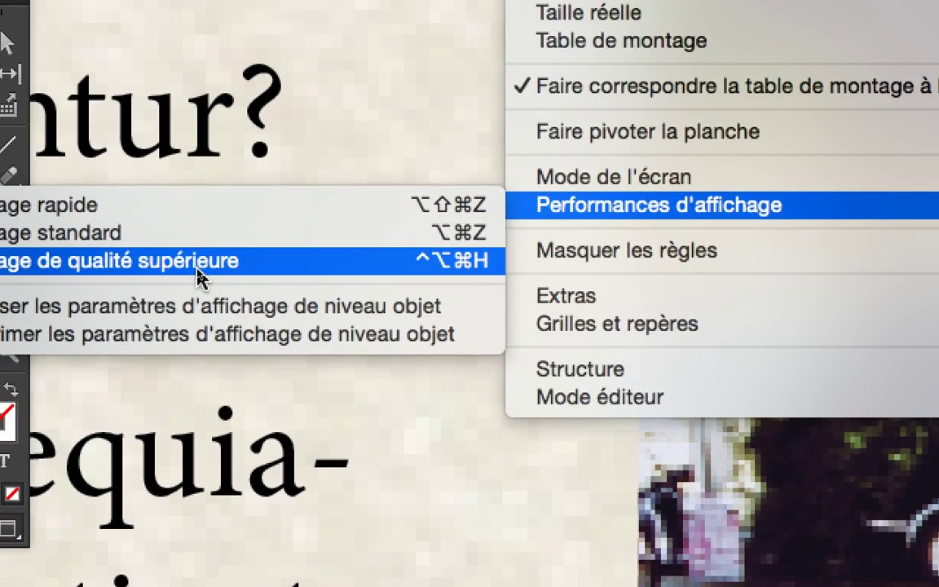
left_click(198, 271)
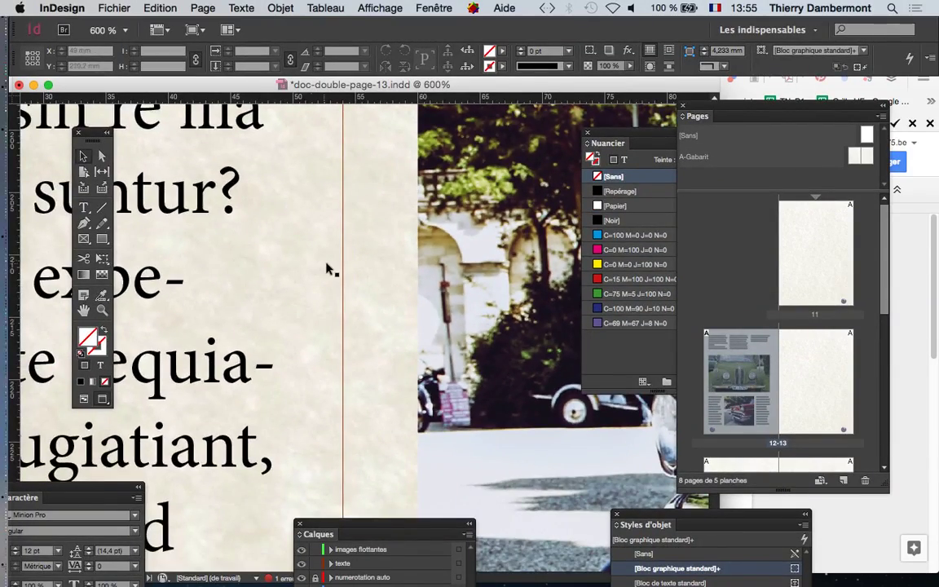
Show the guides and frame edges again, and select the parchment background frame on the A-Gabarit master.
scroll(455, 261, "down", 3)
scroll(327, 270, "down", 5)
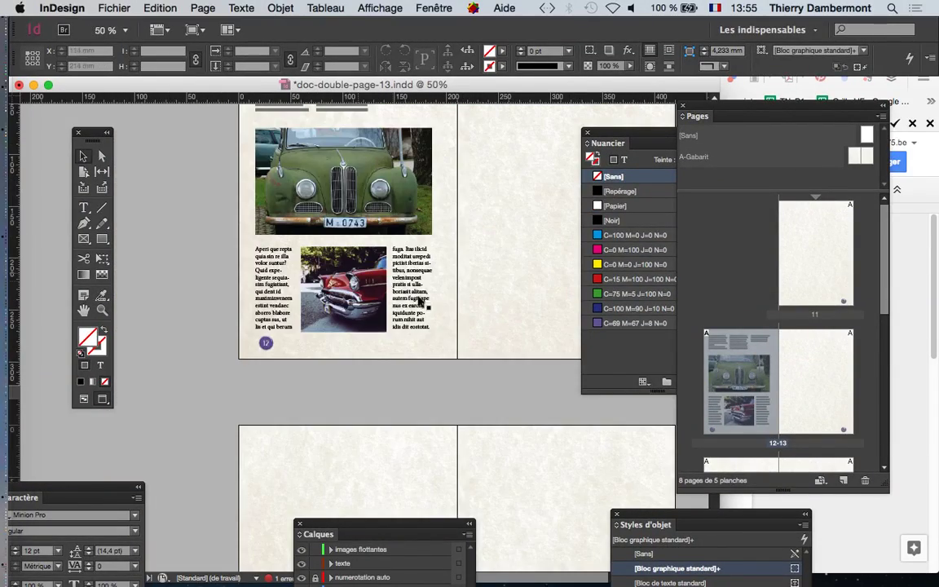
key("w")
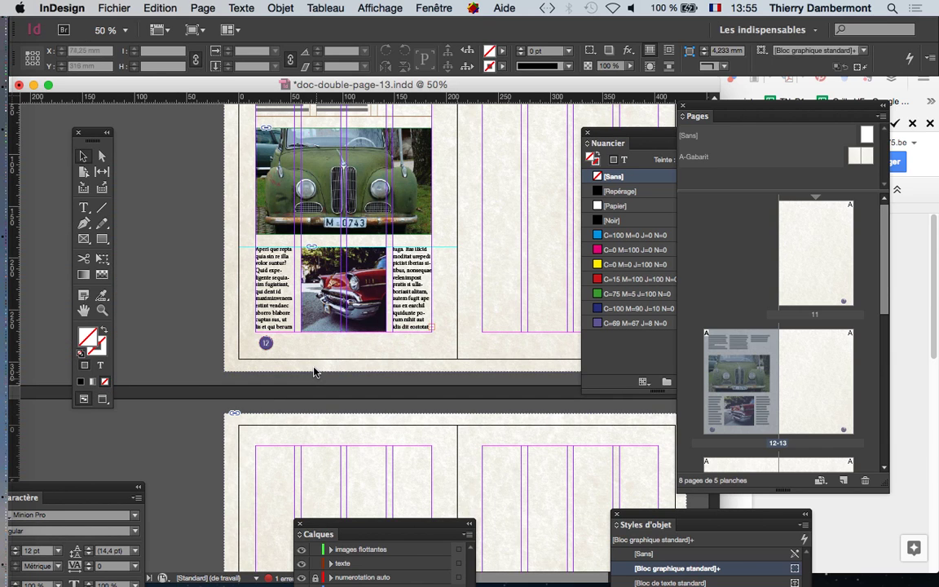
double_click(858, 155)
left_click(317, 454)
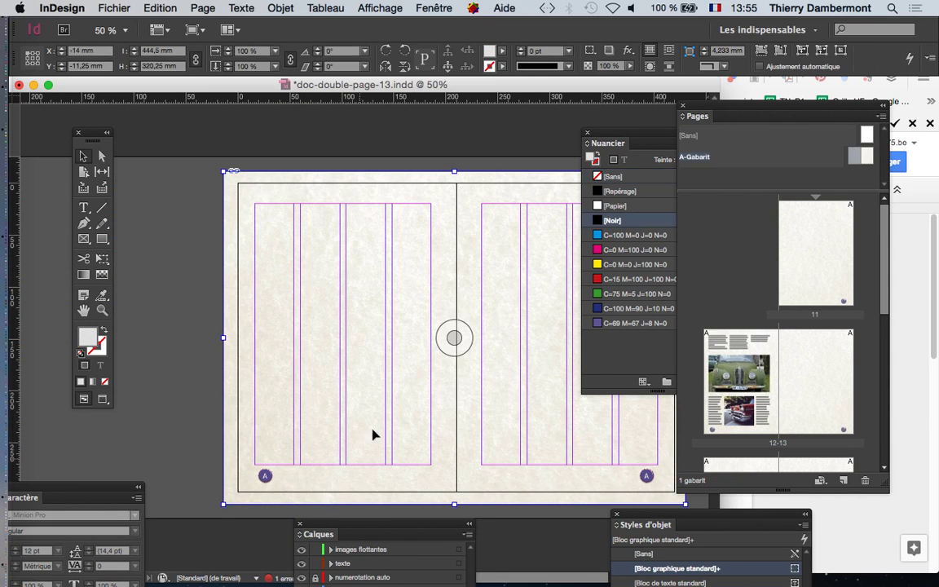
Move the tools panel clear of the A-Gabarit master spread so the whole spread is unobstructed.
left_click_drag(383, 392, 268, 308)
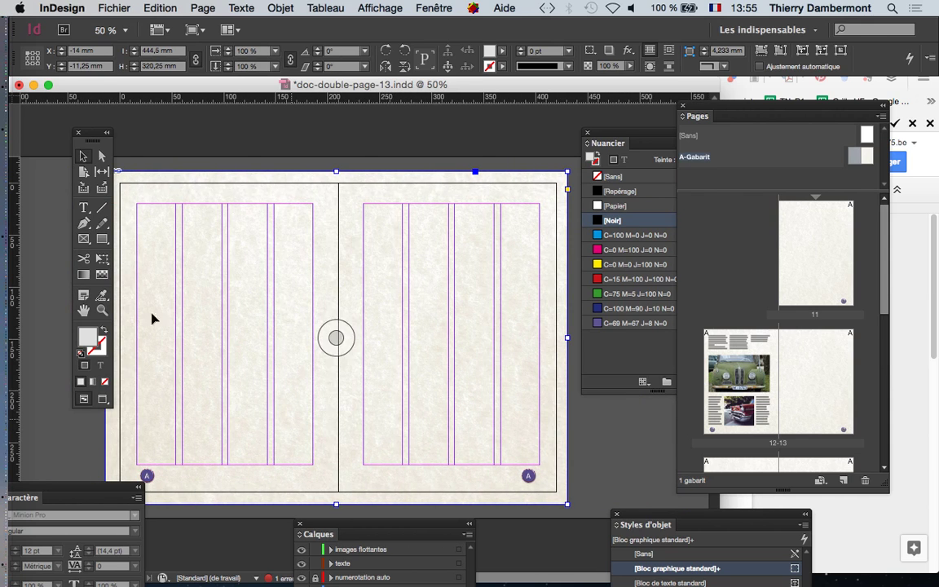
left_click_drag(92, 135, 63, 136)
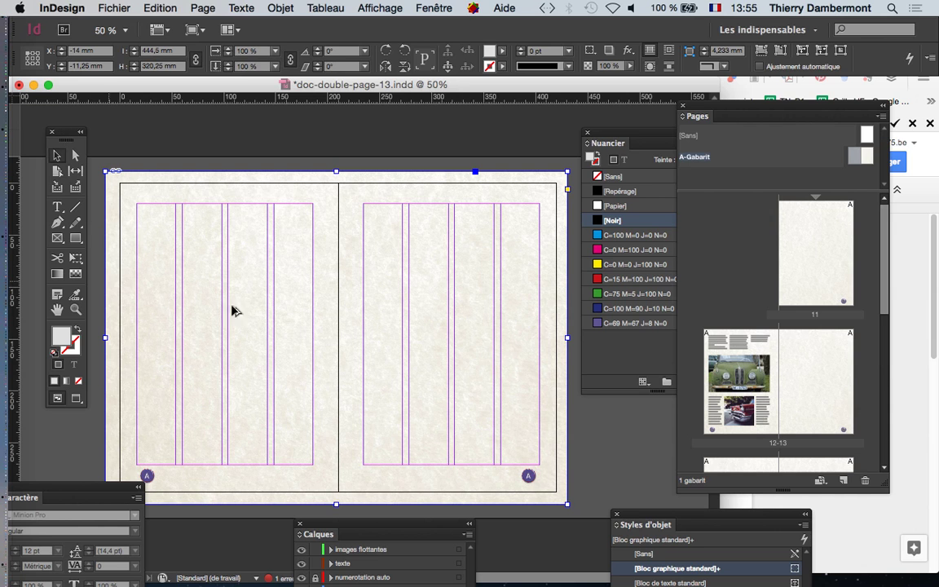
key("super+equal")
key("super+minus")
key("super+minus")
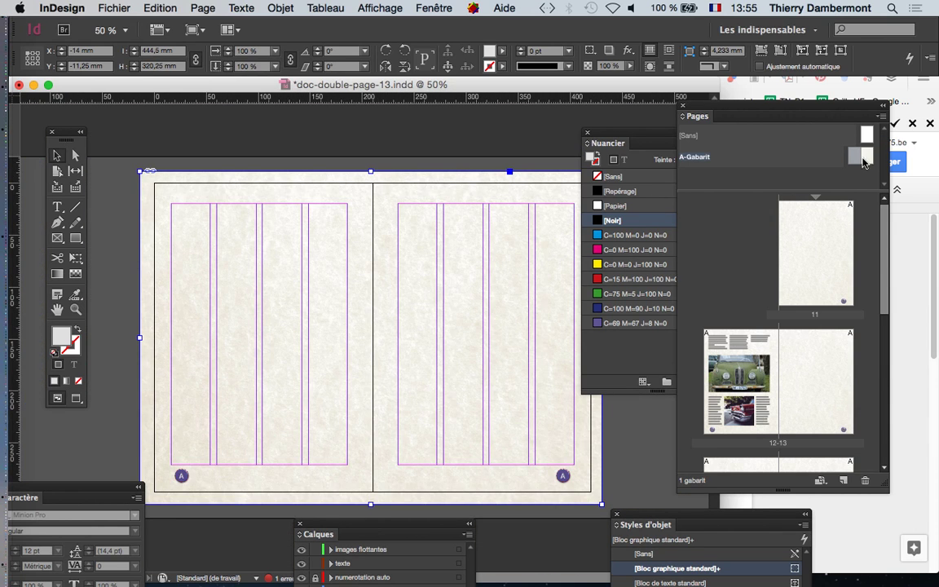
Reduce the opacity of the master's parchment background frame to 35 % with the Transparence effect.
left_click(168, 176)
left_click(169, 174)
left_click(280, 9)
mouse_move(331, 302)
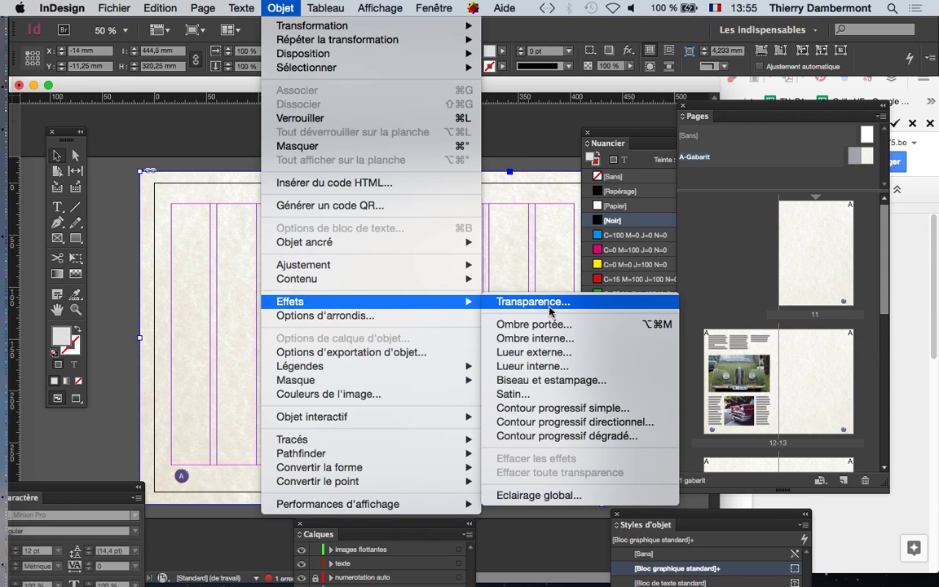
left_click(498, 301)
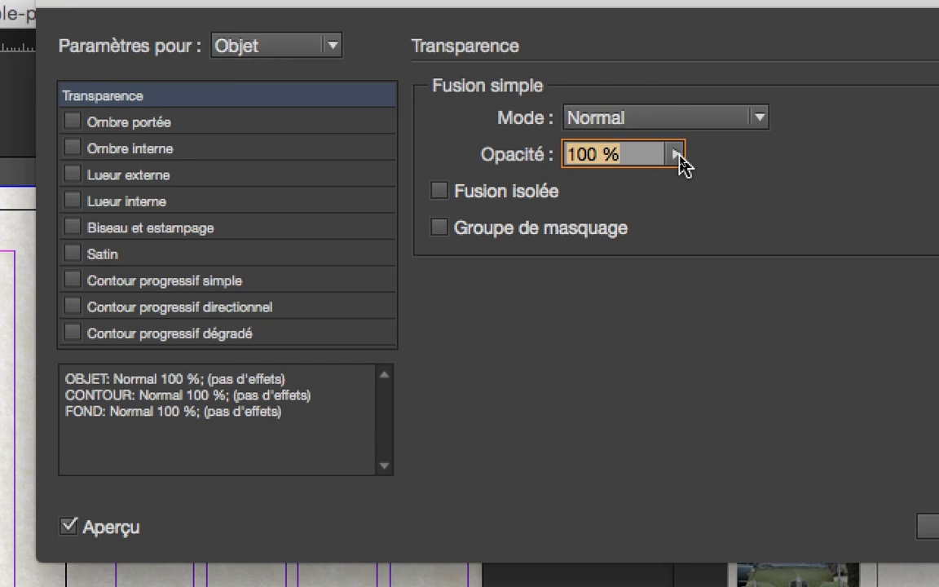
left_click(678, 155)
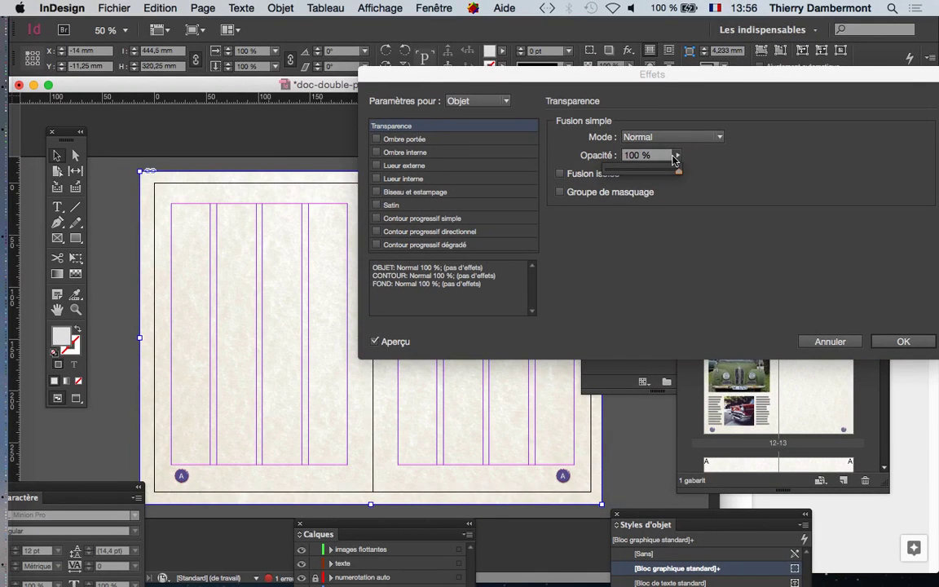
left_click_drag(678, 171, 635, 173)
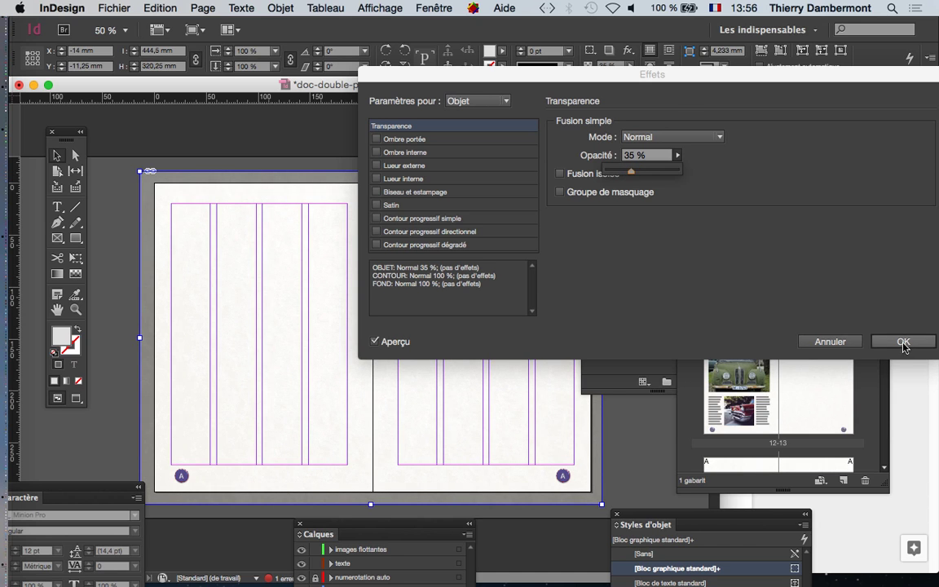
left_click(904, 342)
Return to page 12 in preview mode and examine the text and car photos against the lightened paper texture.
scroll(195, 351, "up", 5)
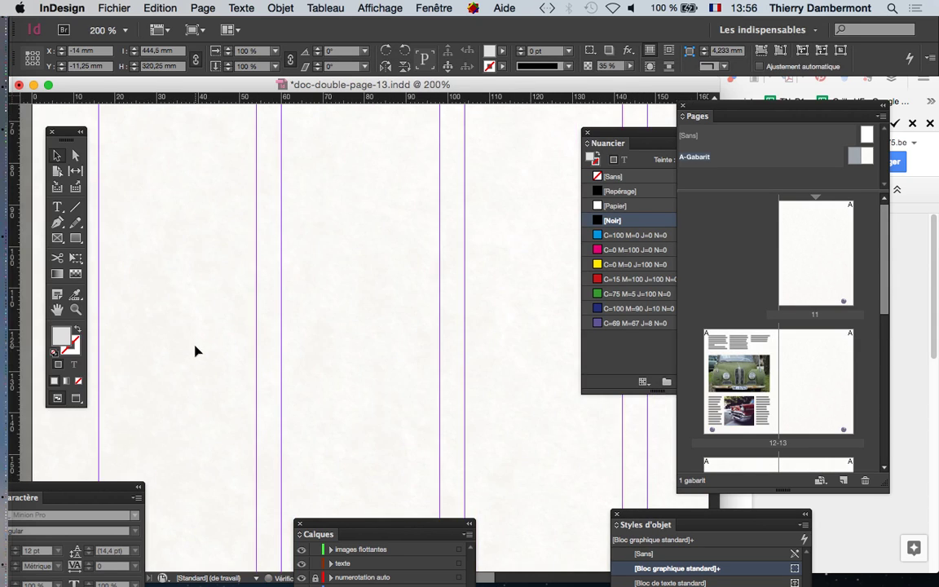
left_click(742, 414, "alt")
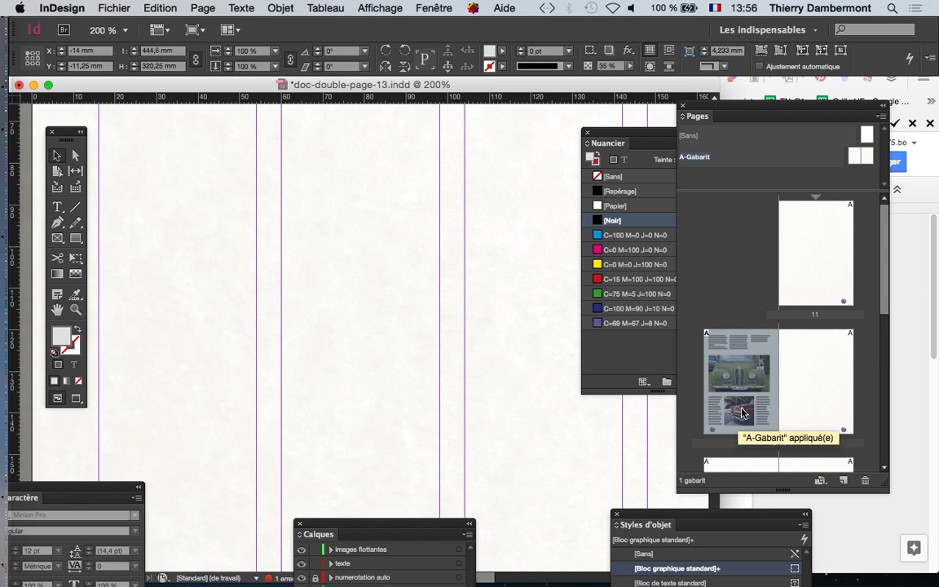
double_click(742, 414)
scroll(444, 341, "down", 2)
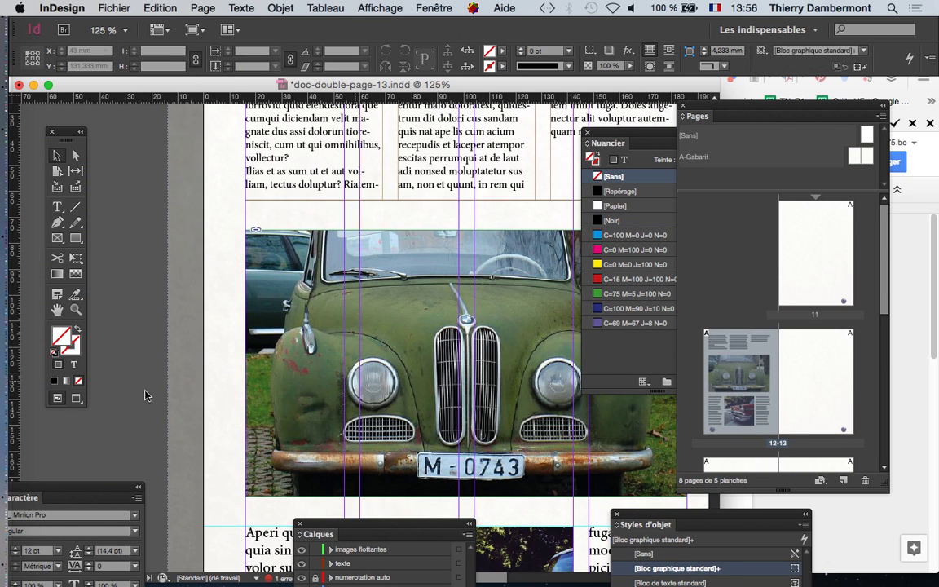
key("w")
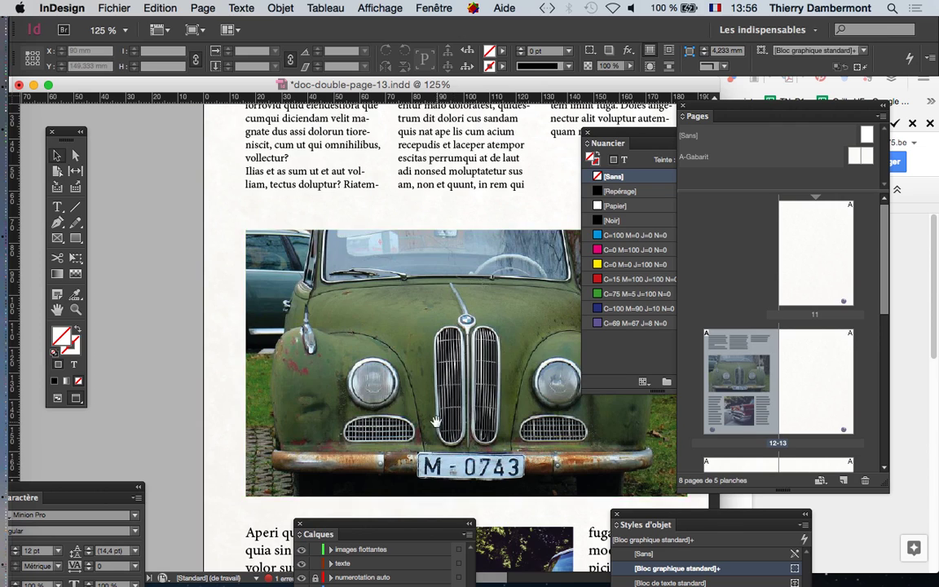
scroll(437, 421, "down", 5)
scroll(437, 420, "right", 2)
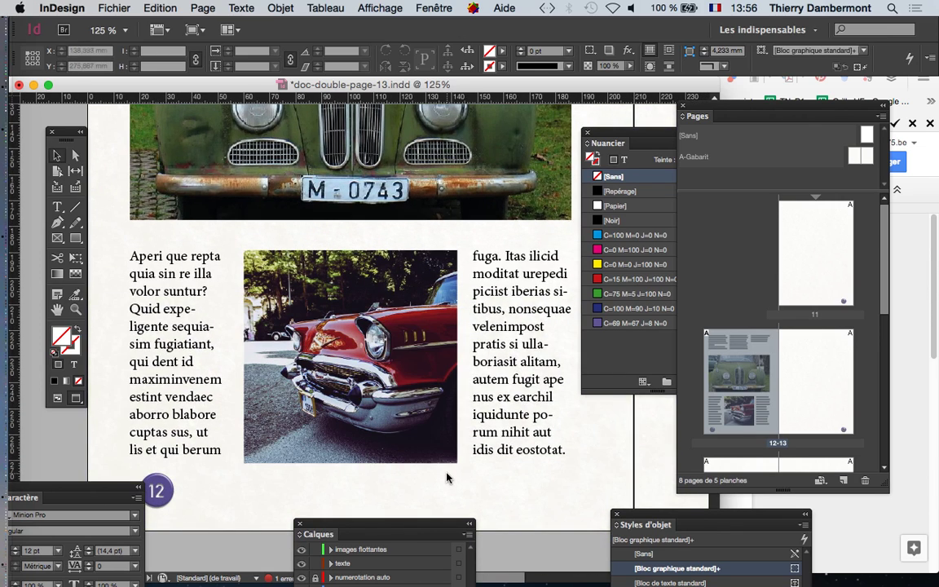
scroll(447, 478, "up", 2)
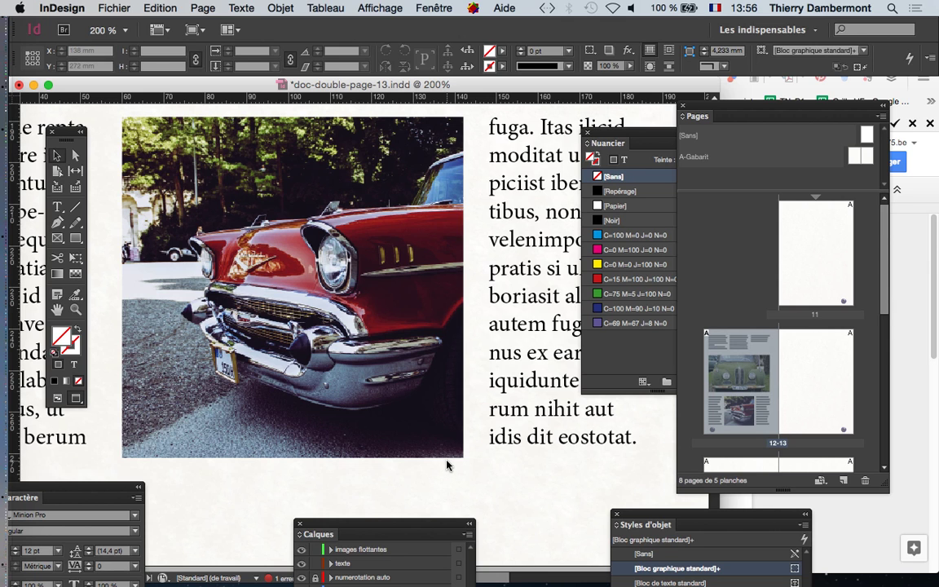
scroll(447, 467, "down", 4)
scroll(446, 467, "down", 2)
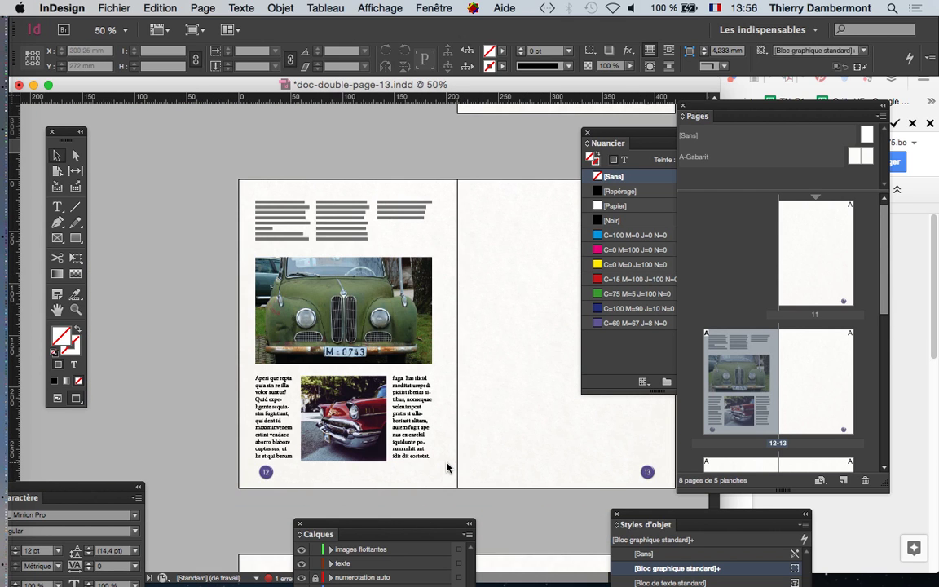
Move the Calques panel up beside the Pages panel so its full list of layers can be read.
left_click_drag(332, 525, 519, 113)
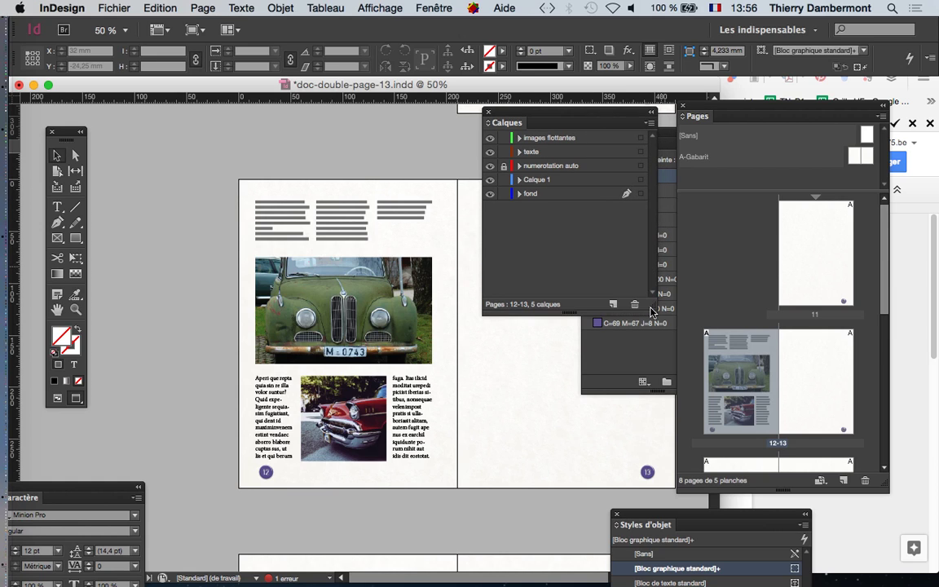